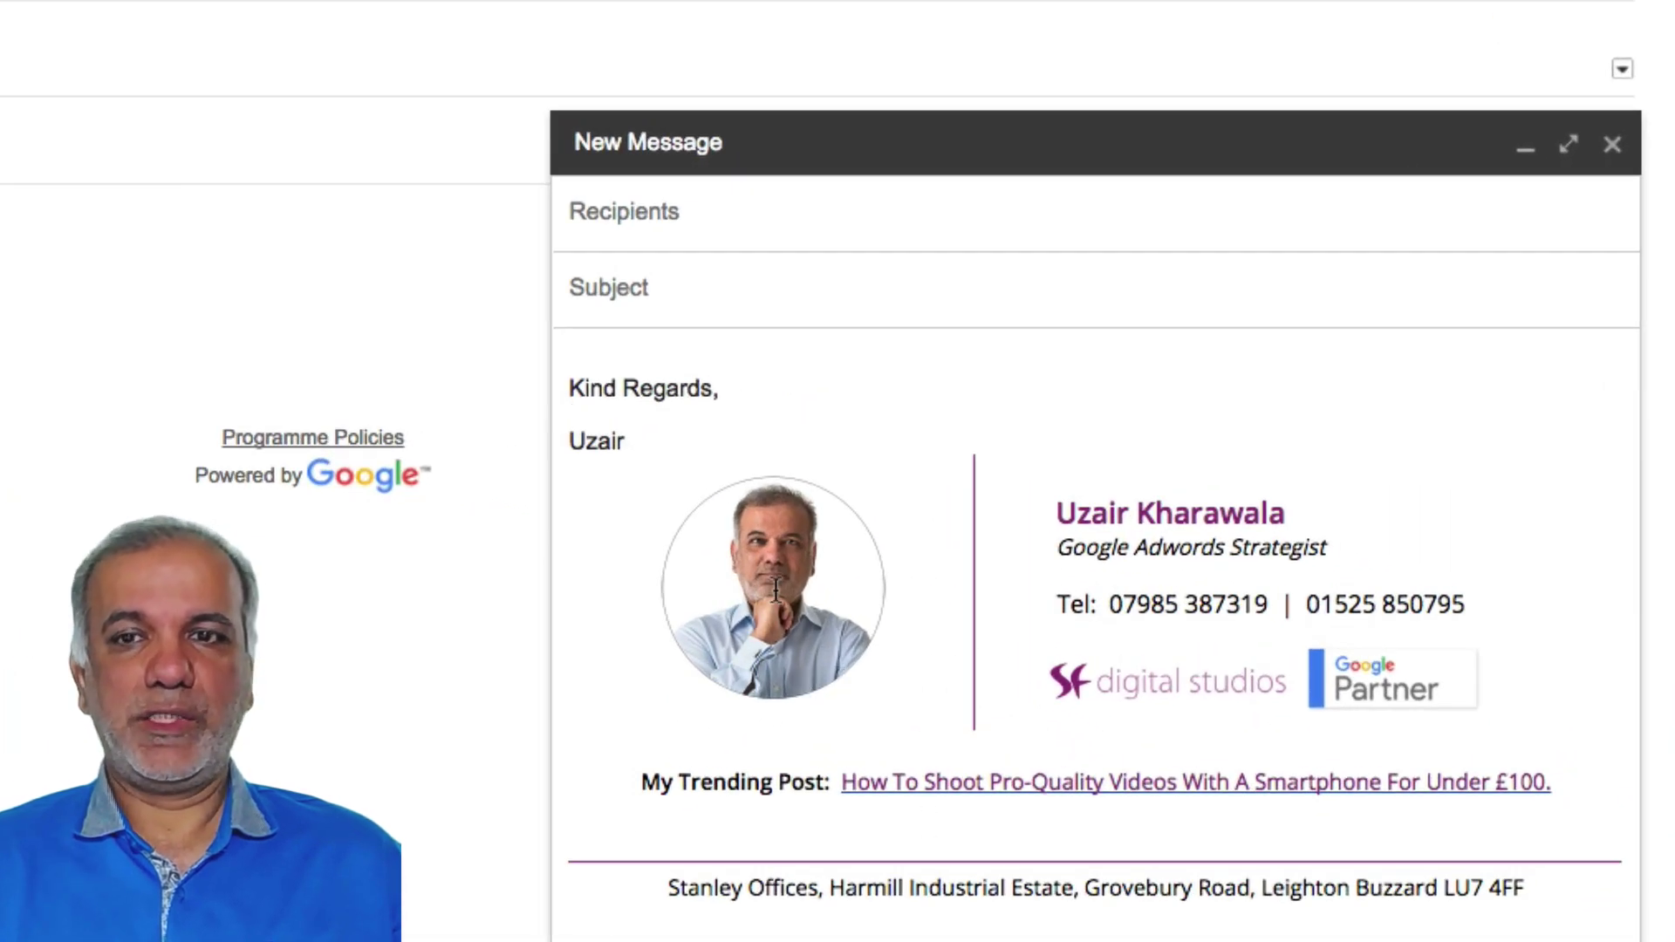
# Step: Check the links behind the photo, the two logos and the trending post line in the new message's signature
pyautogui.click(778, 598)
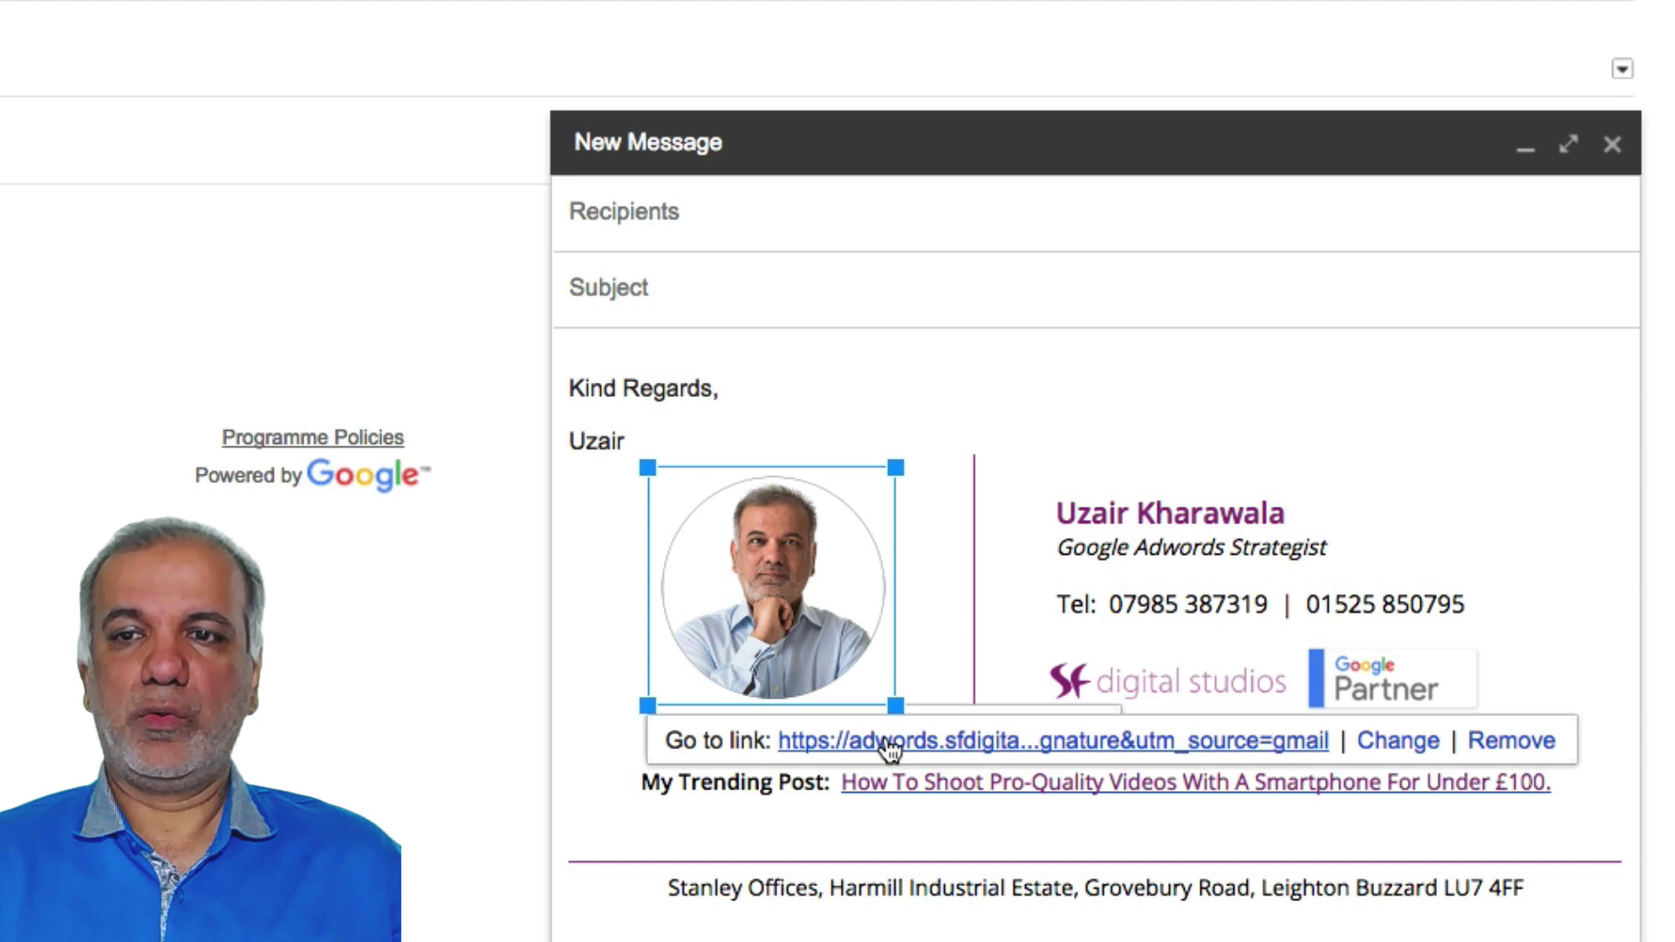
pyautogui.click(1184, 679)
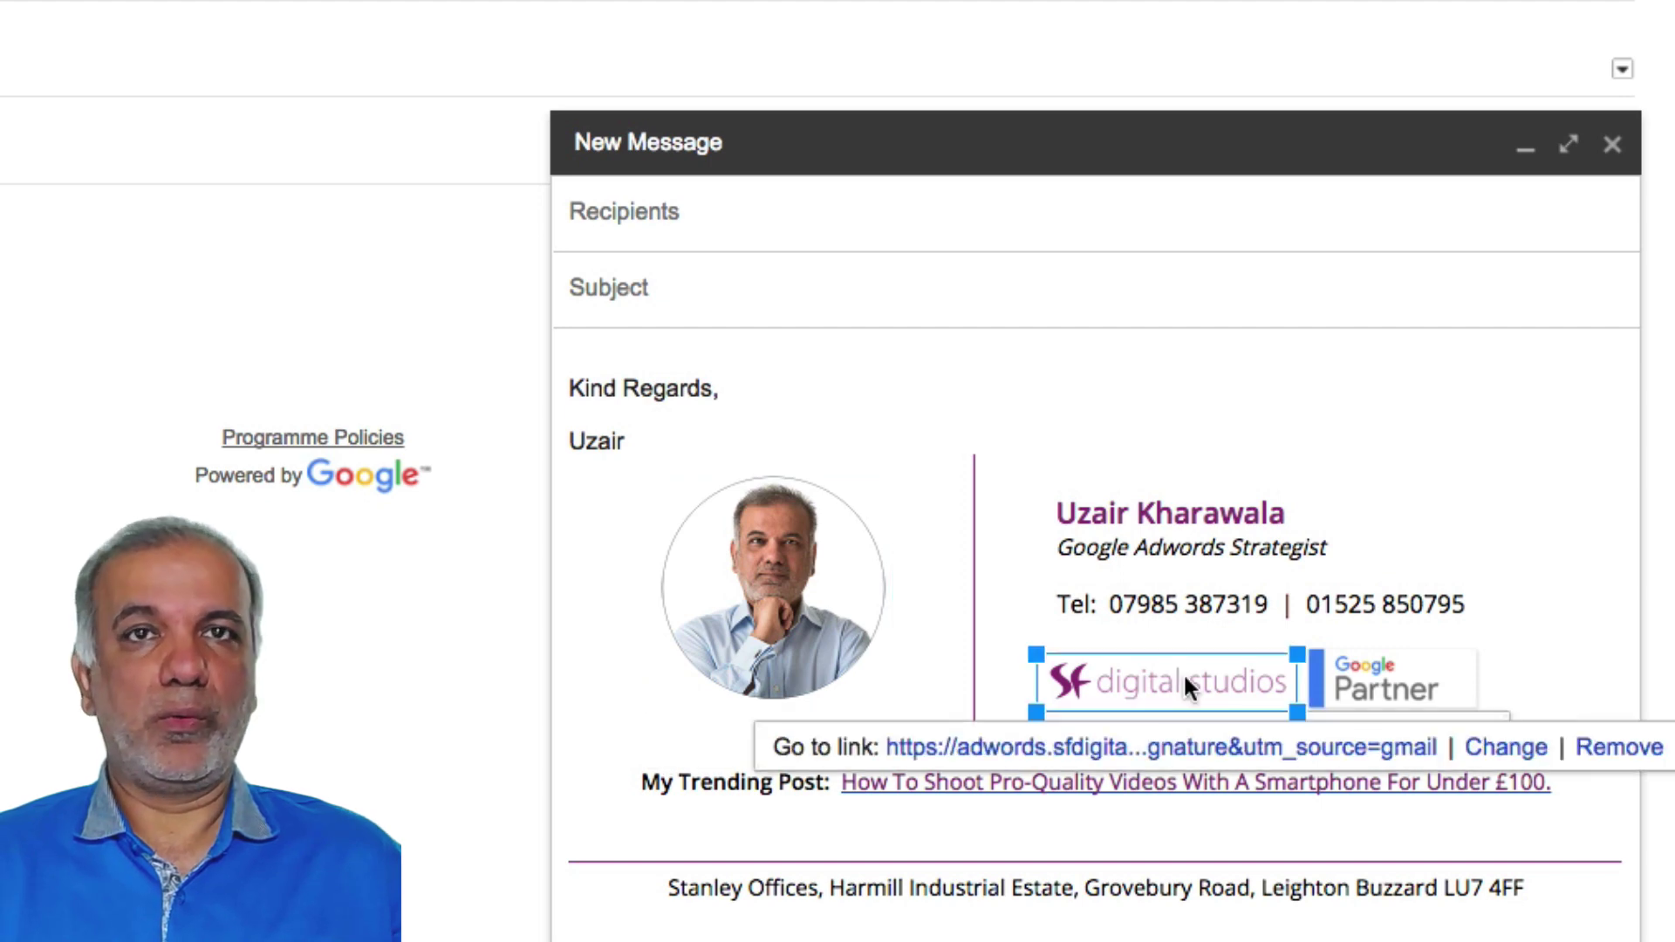
pyautogui.click(1363, 692)
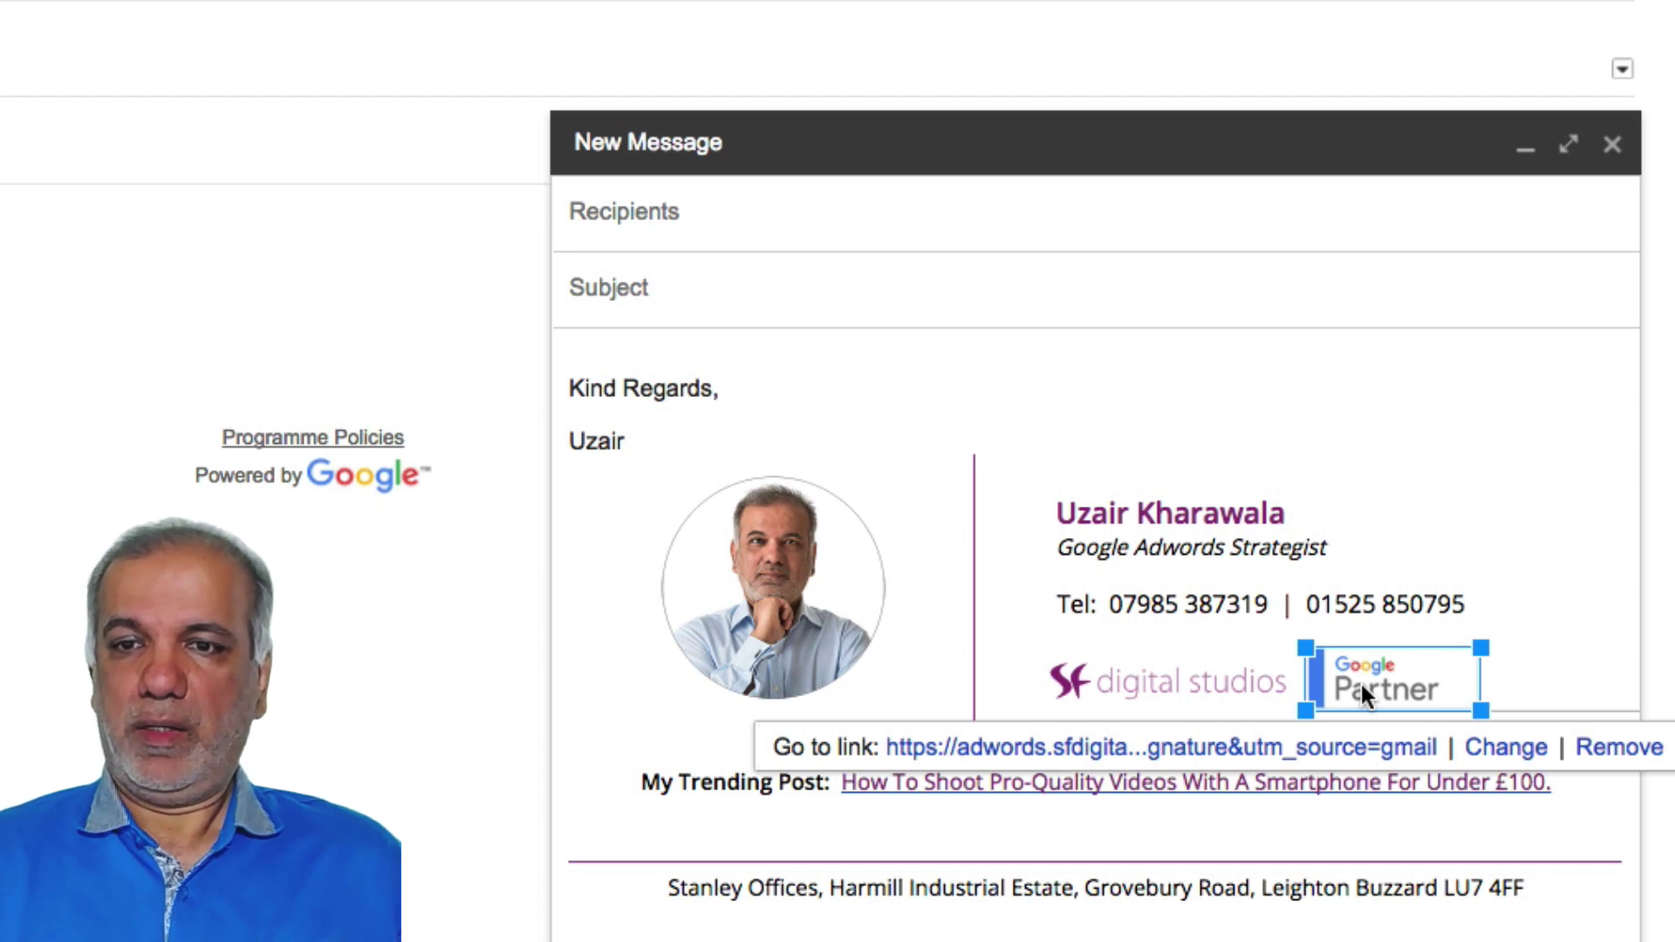
pyautogui.click(798, 818)
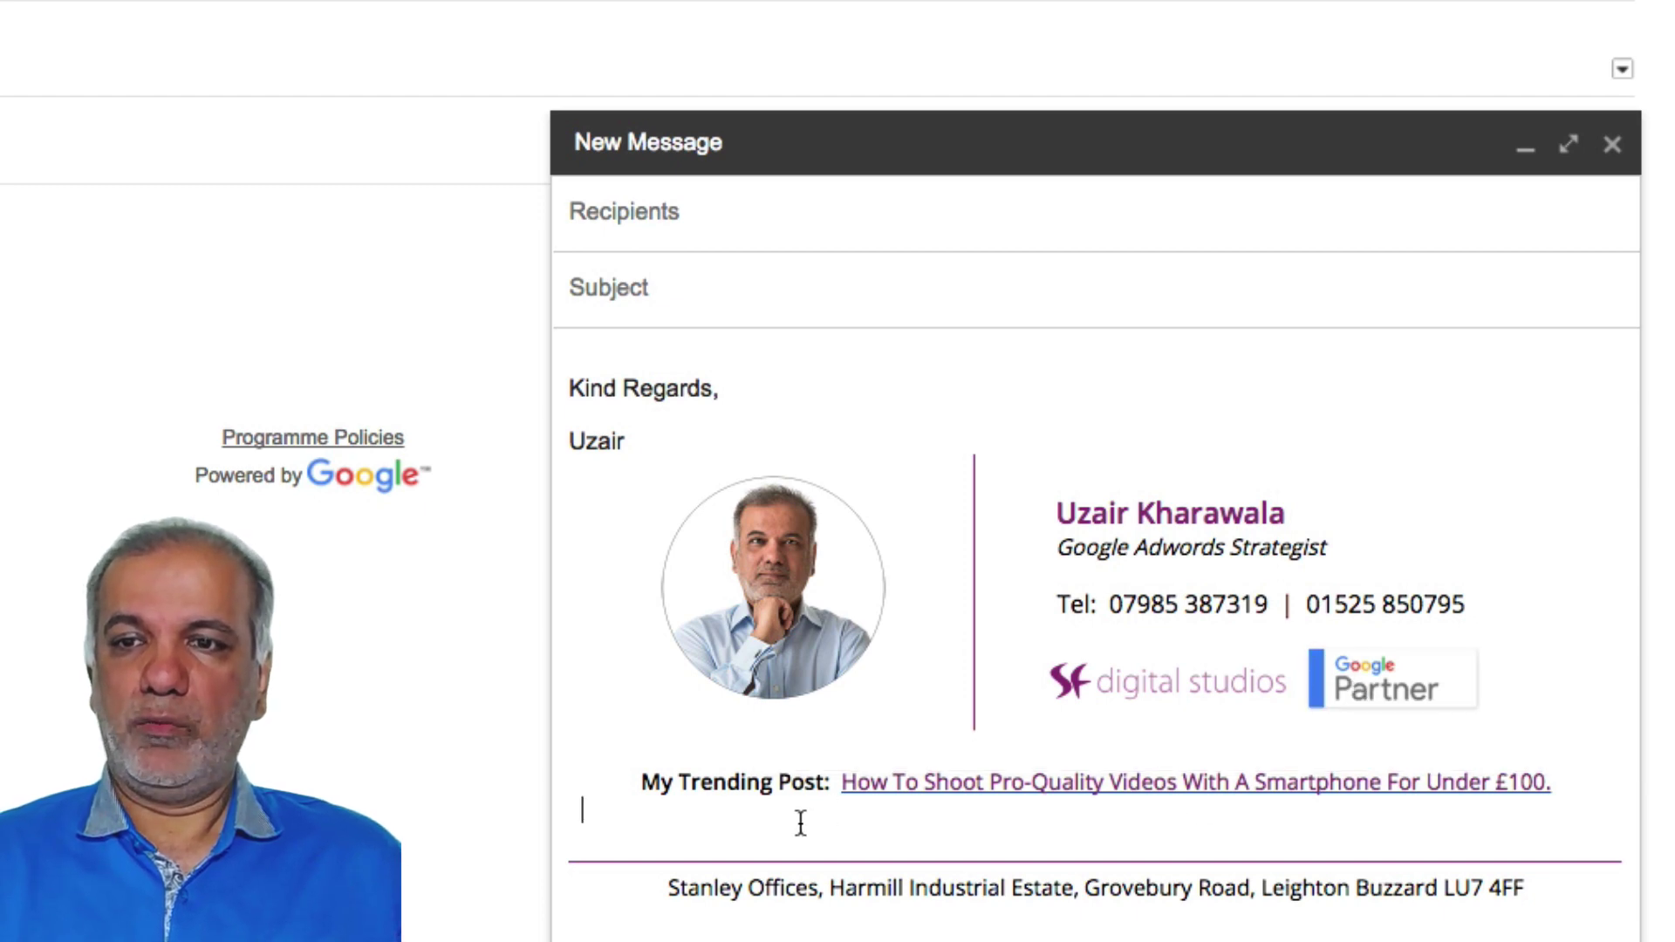
pyautogui.moveTo(661, 785); pyautogui.dragTo(1153, 785)
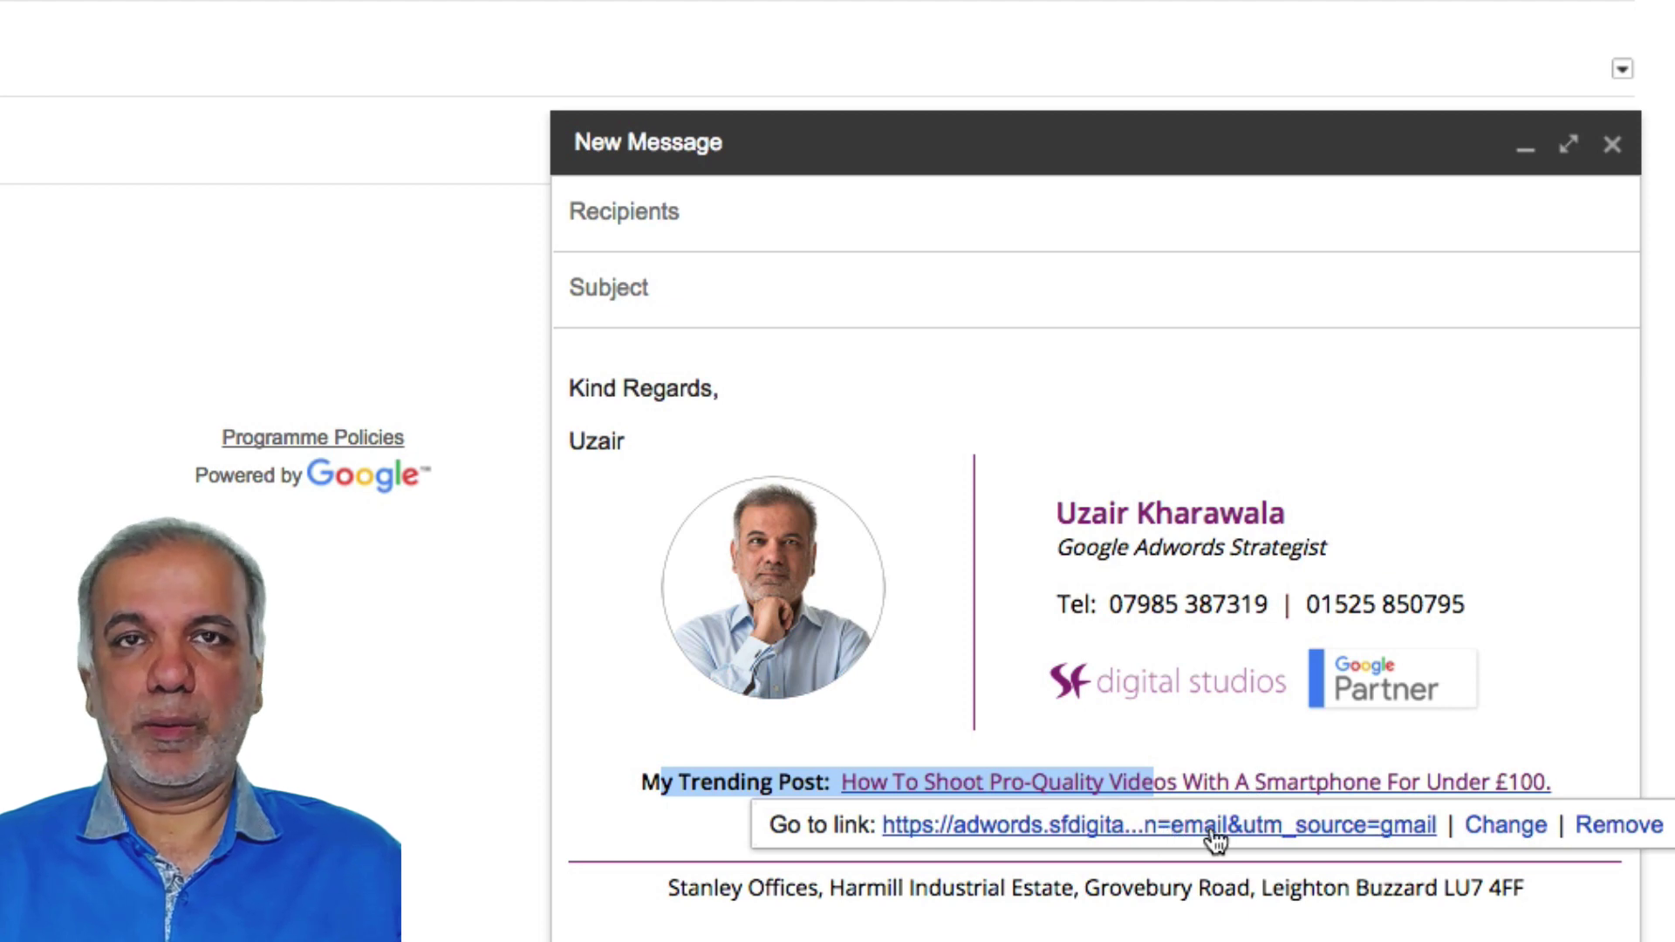
pyautogui.click(646, 784)
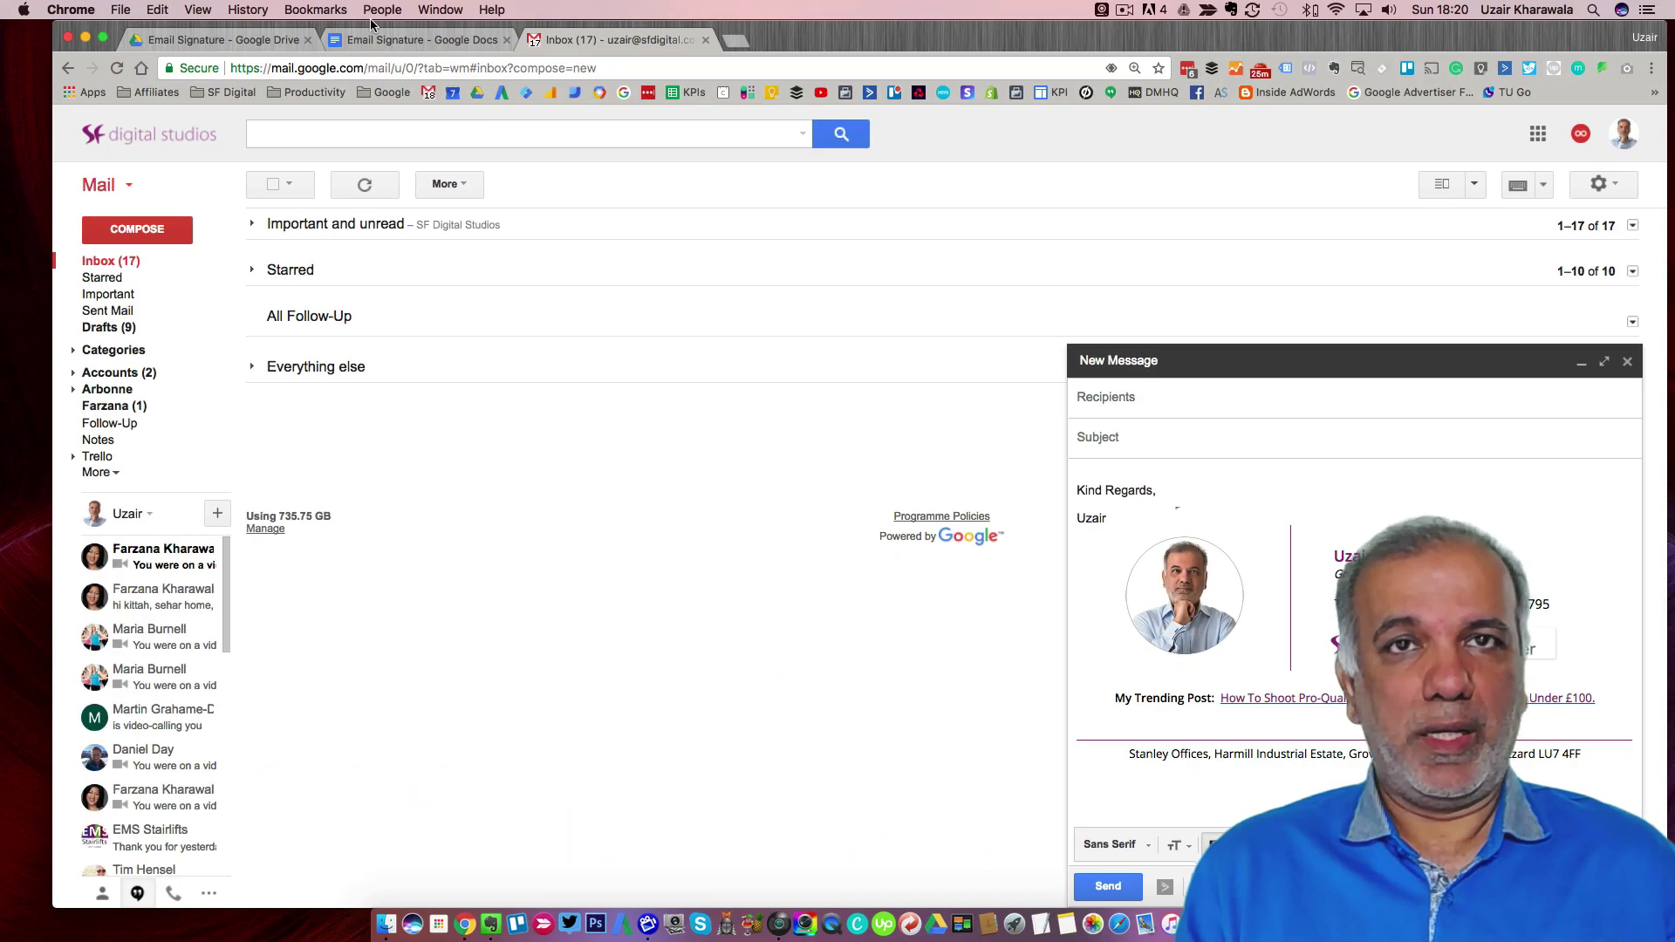
# Step: Switch to the Email Signature document in Google Docs and insert a table of 2 columns and 3 rows below the existing signature
pyautogui.click(411, 42)
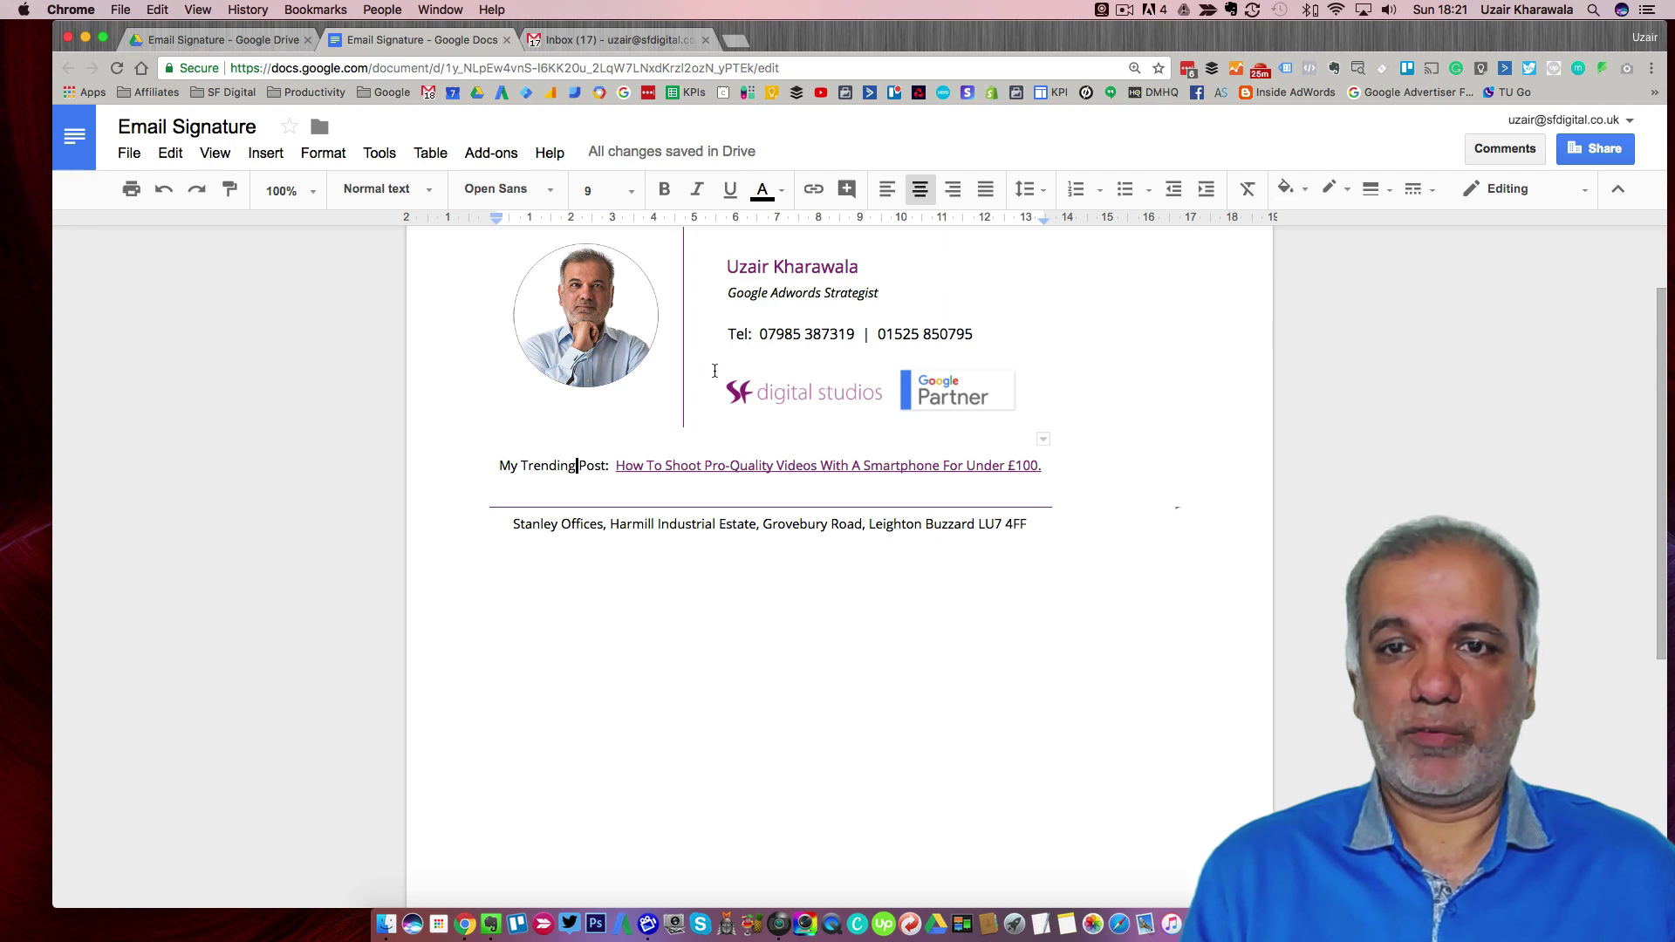
pyautogui.click(1061, 527)
pyautogui.press('Return')
pyautogui.press('Return')
pyautogui.press('Return')
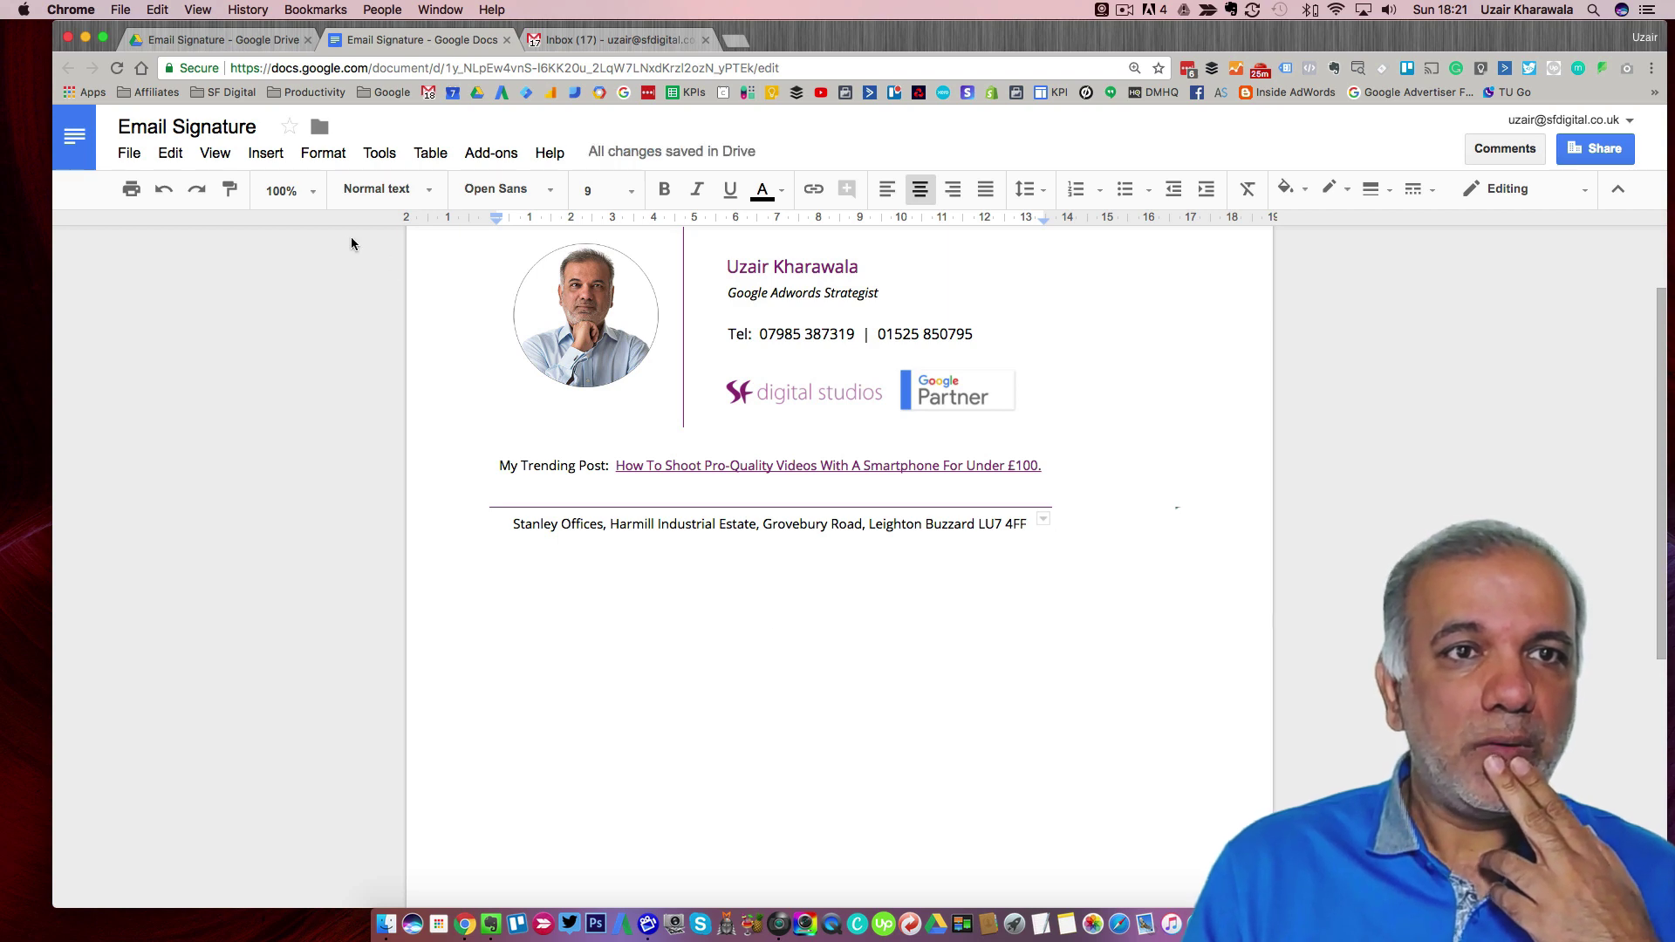
pyautogui.click(269, 157)
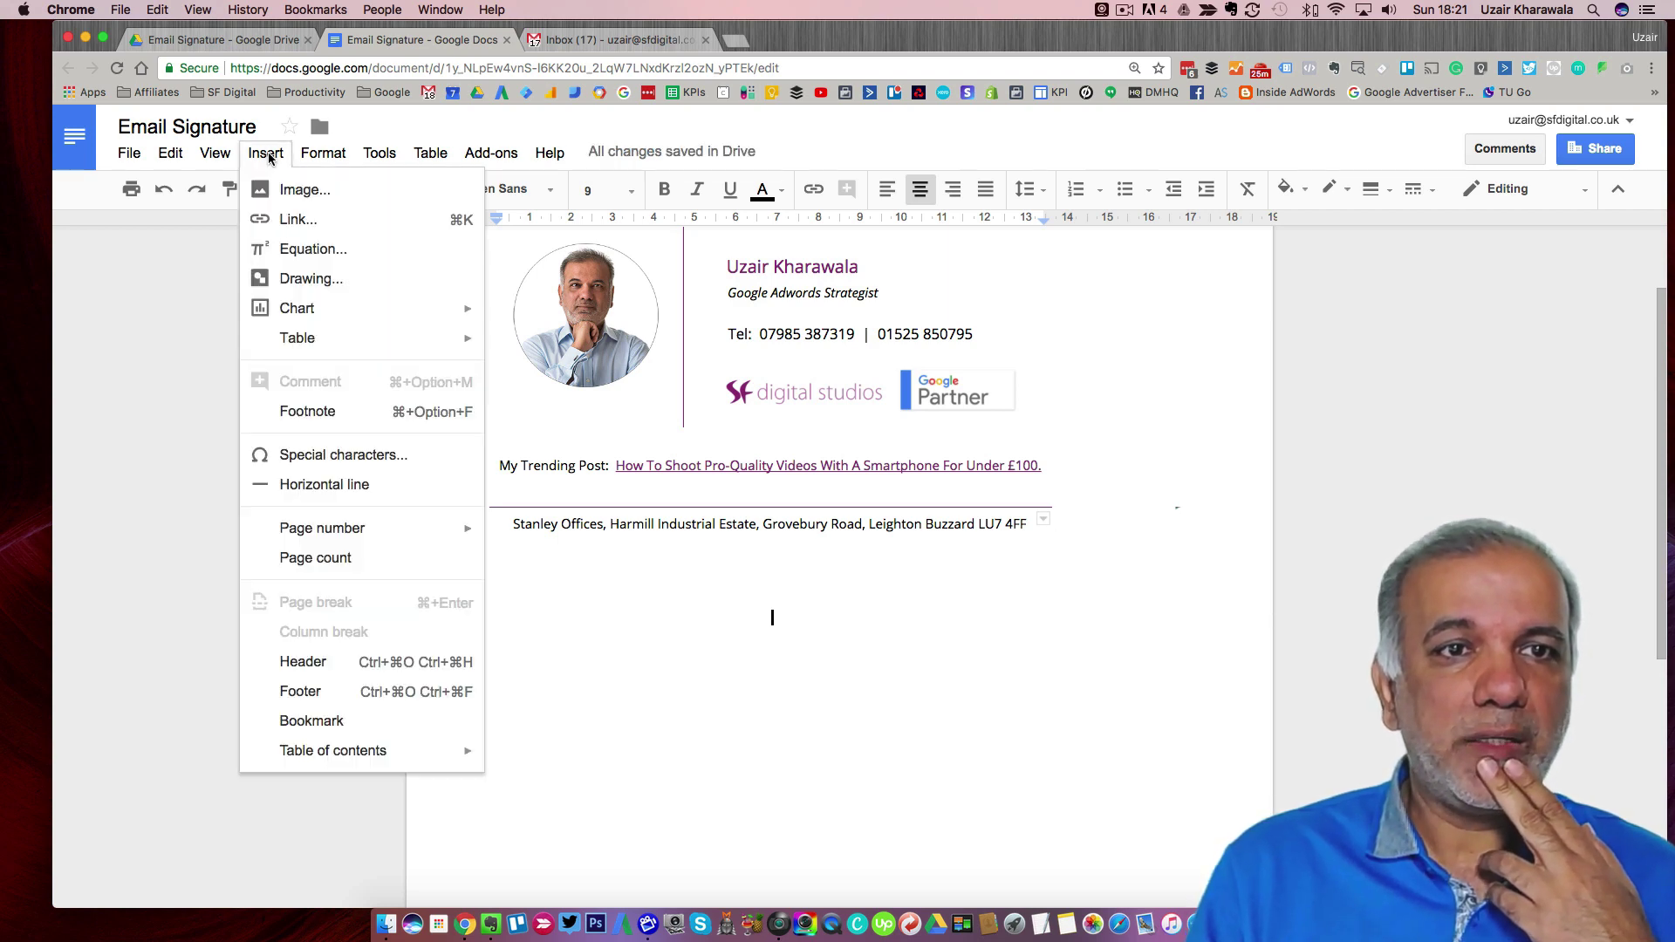
pyautogui.moveTo(311, 338)
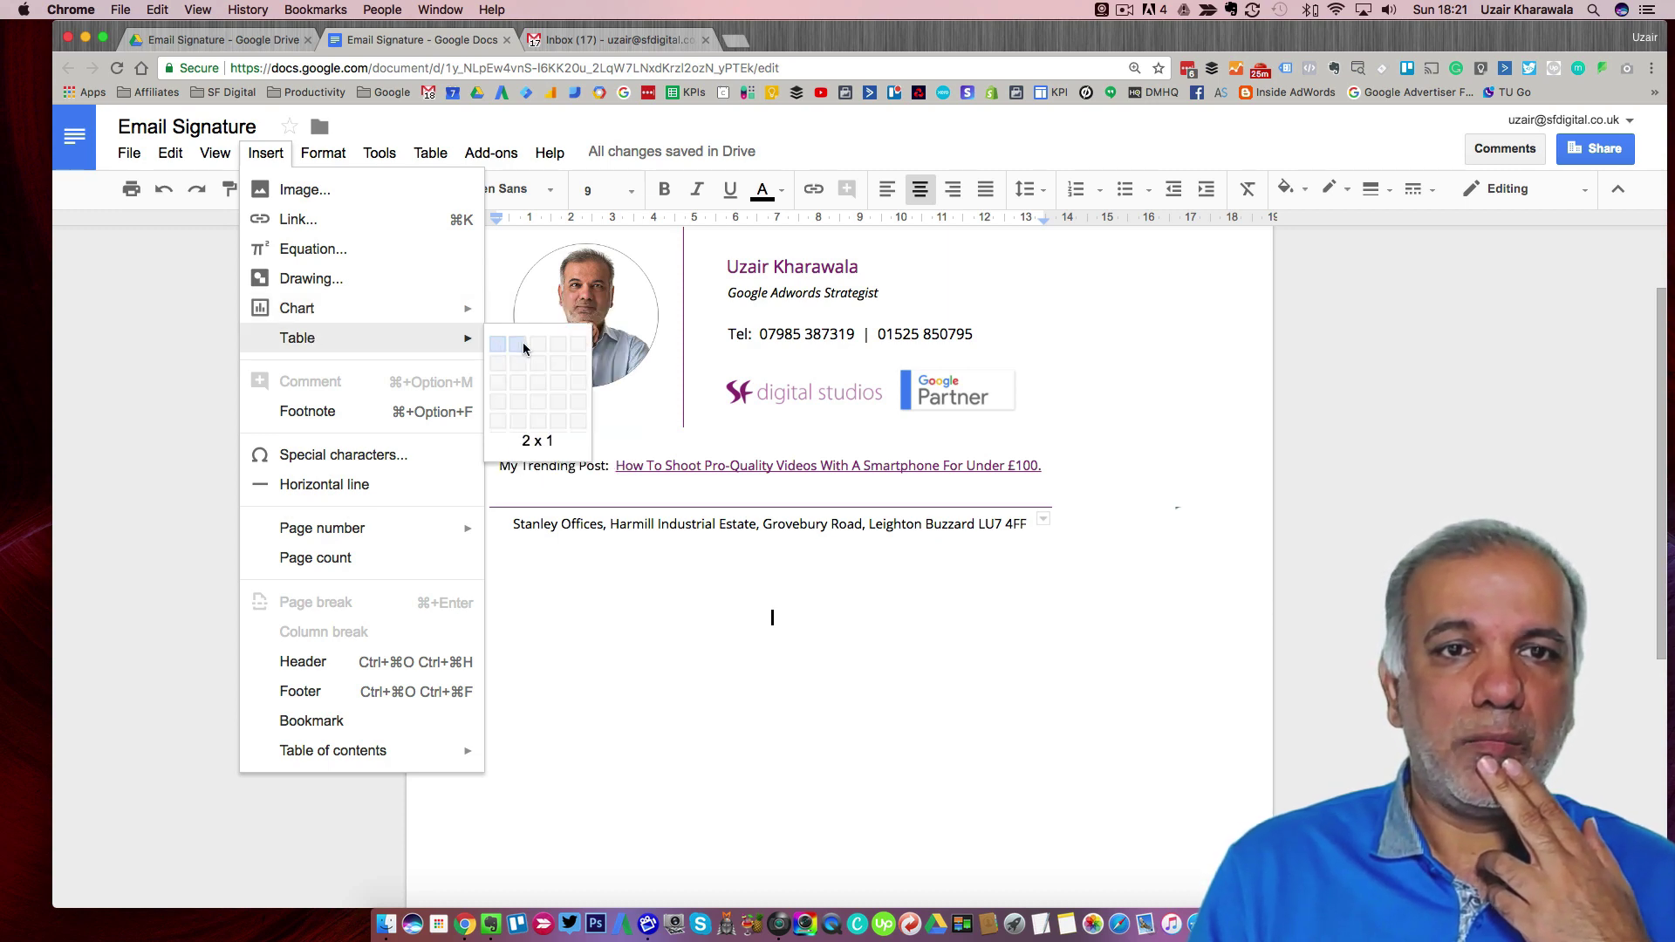
pyautogui.click(520, 386)
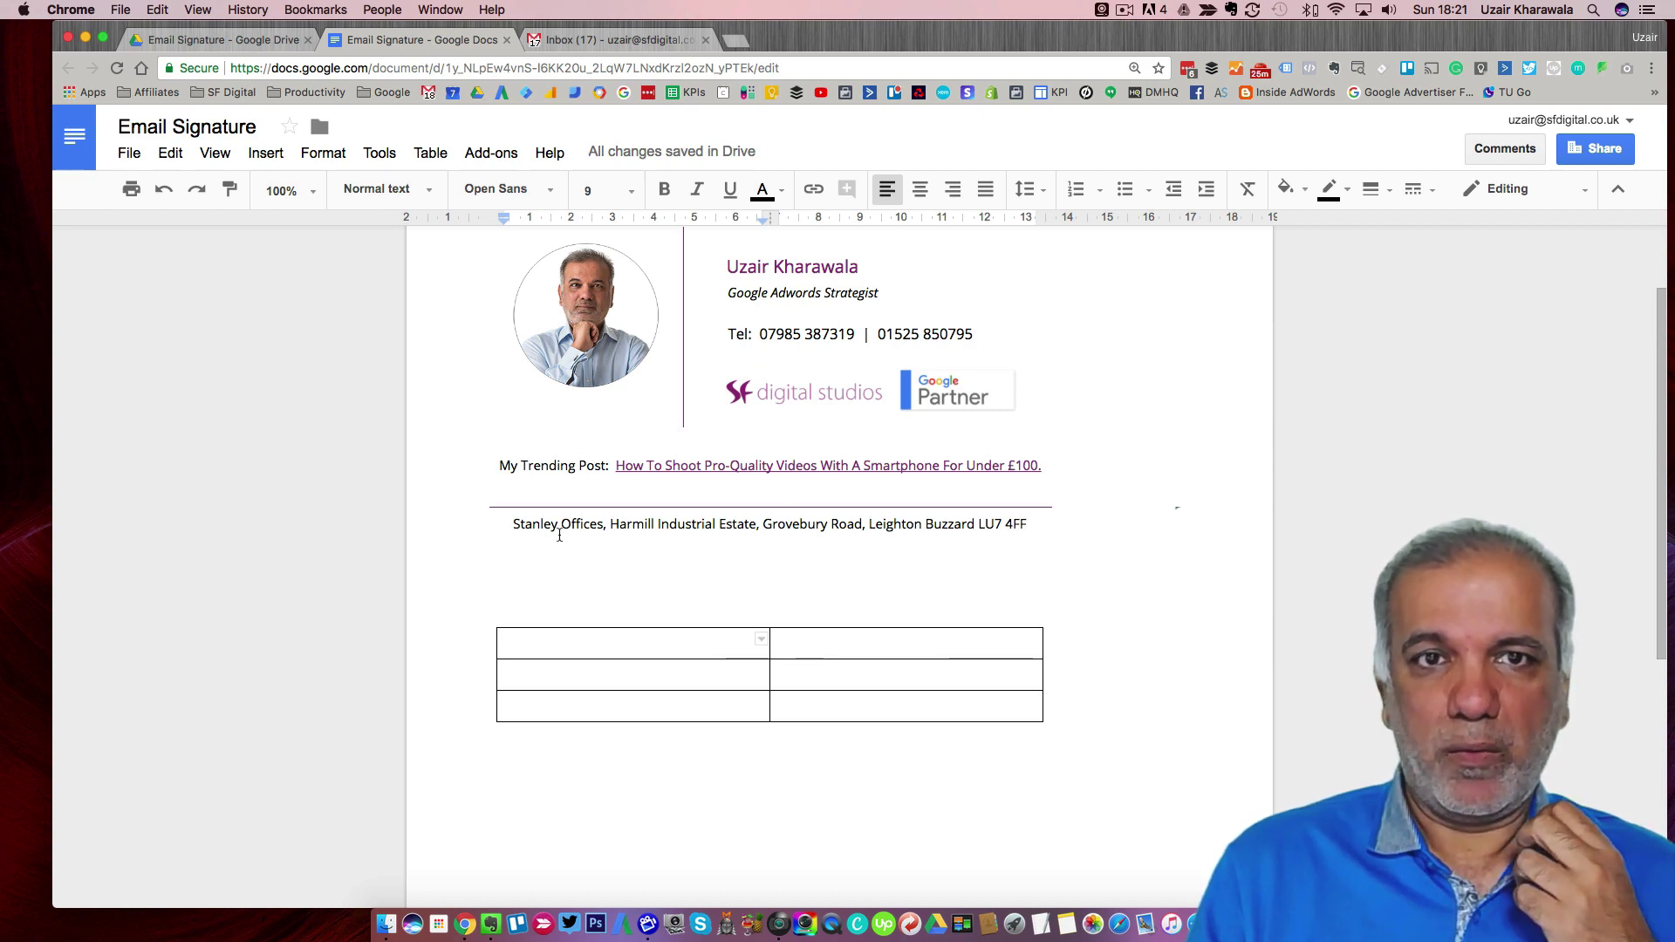
# Step: Copy the round profile photo from the existing signature into the first cell of the new table
pyautogui.moveTo(561, 531); pyautogui.dragTo(843, 545)
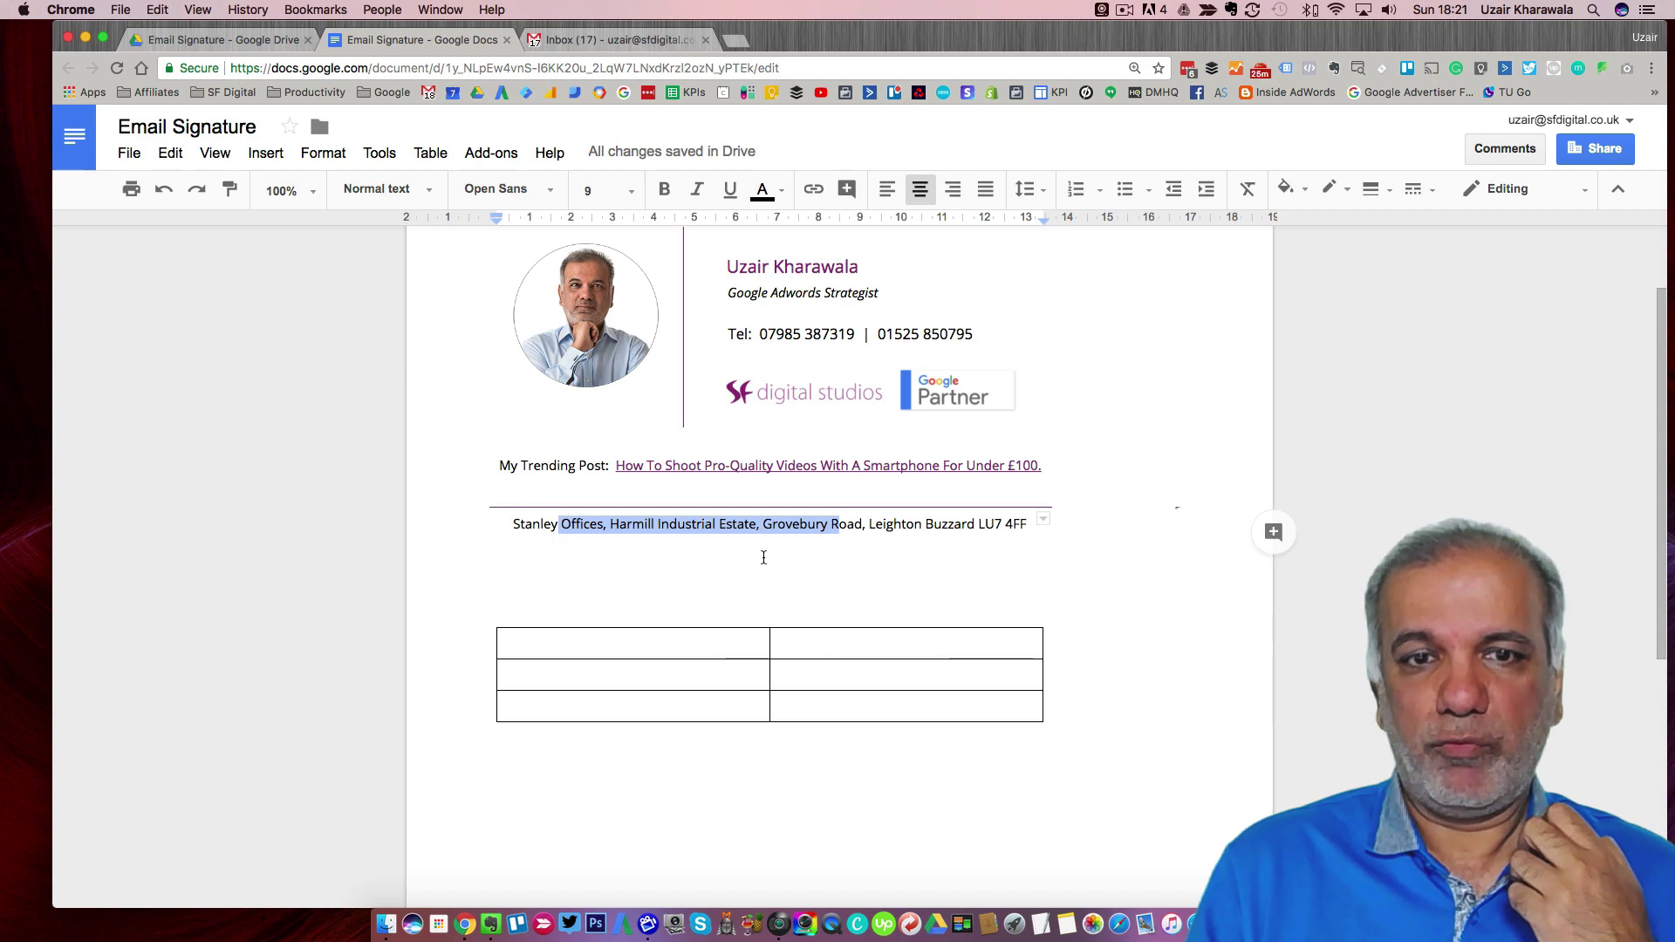
pyautogui.click(606, 325)
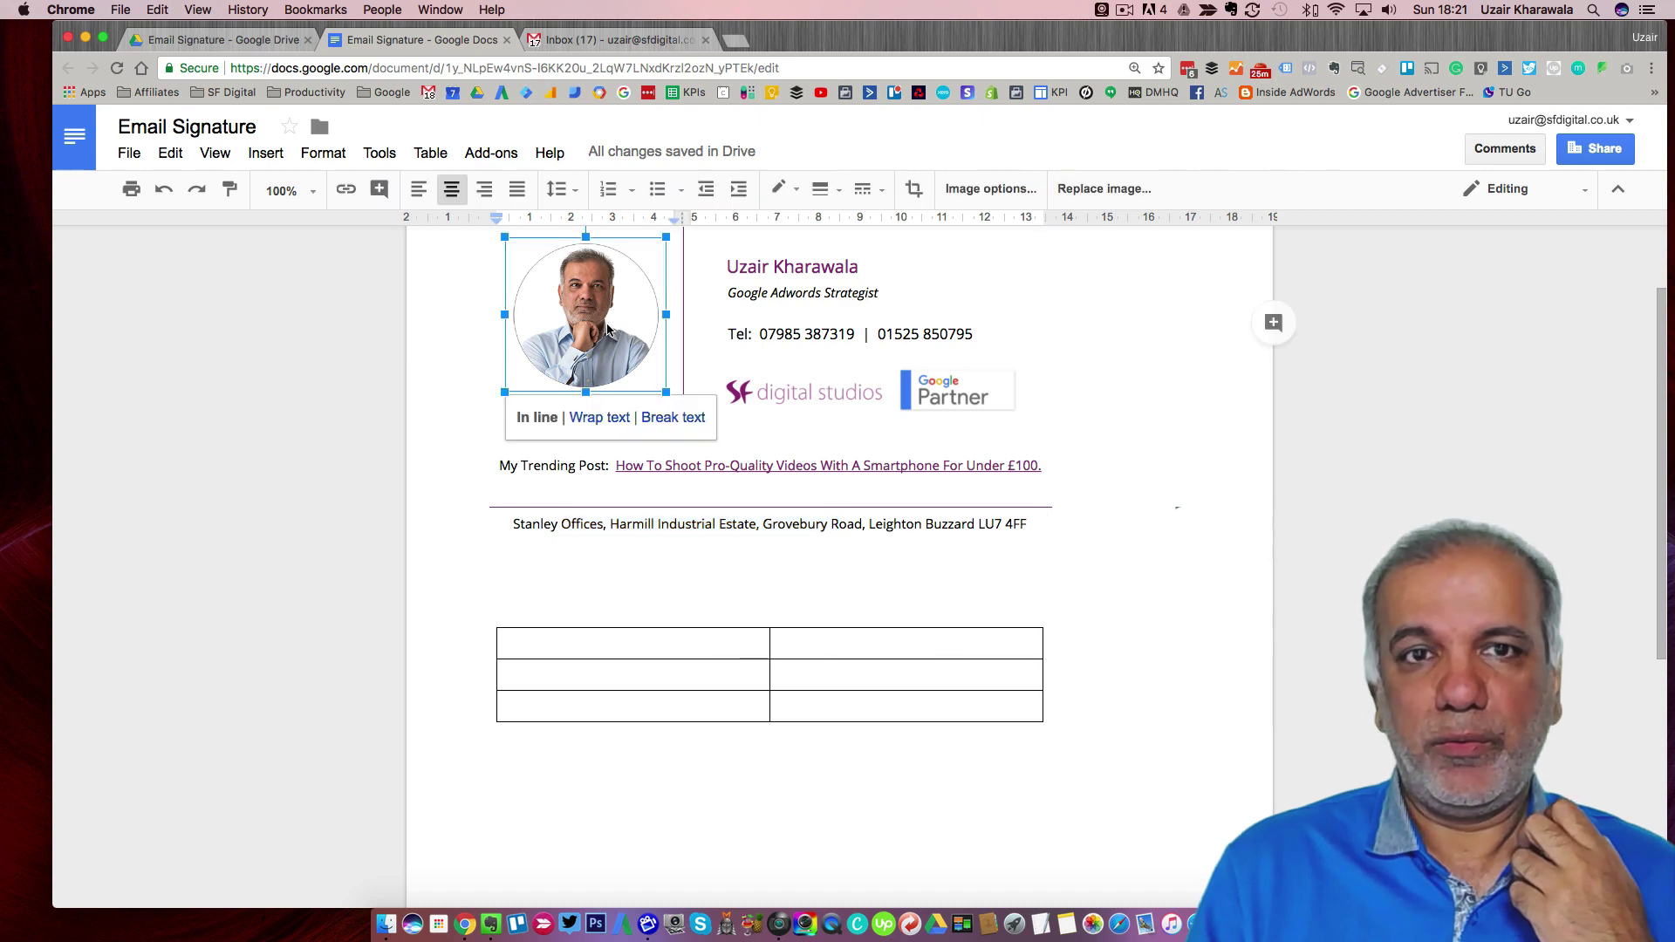
pyautogui.click(629, 643)
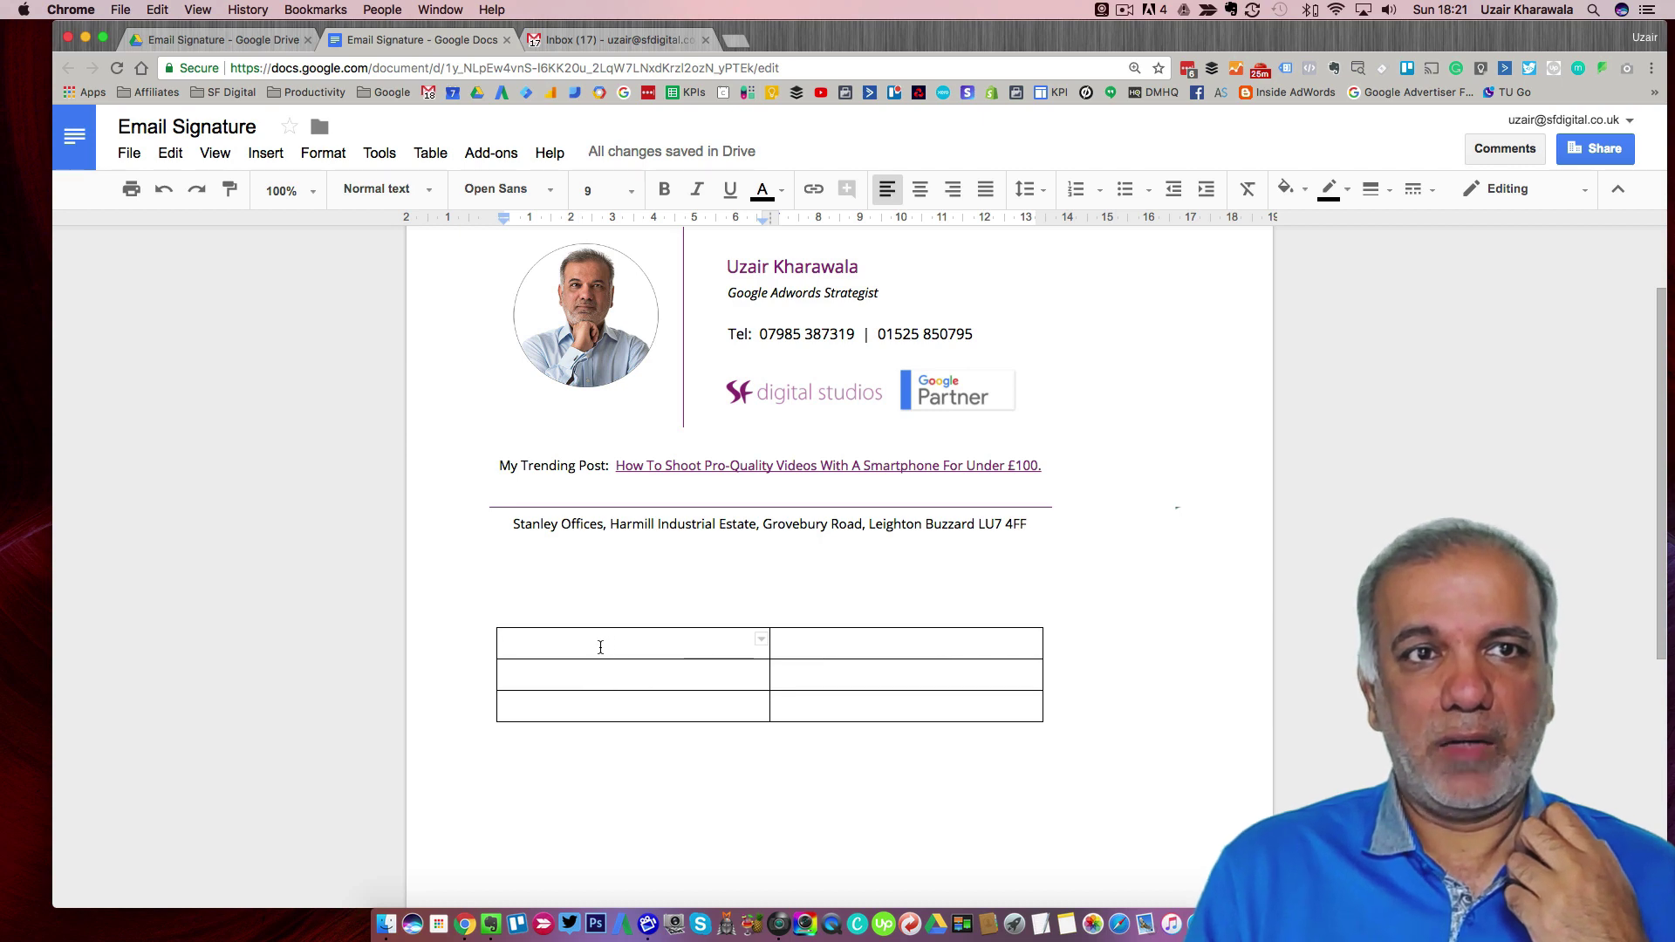
pyautogui.click(266, 154)
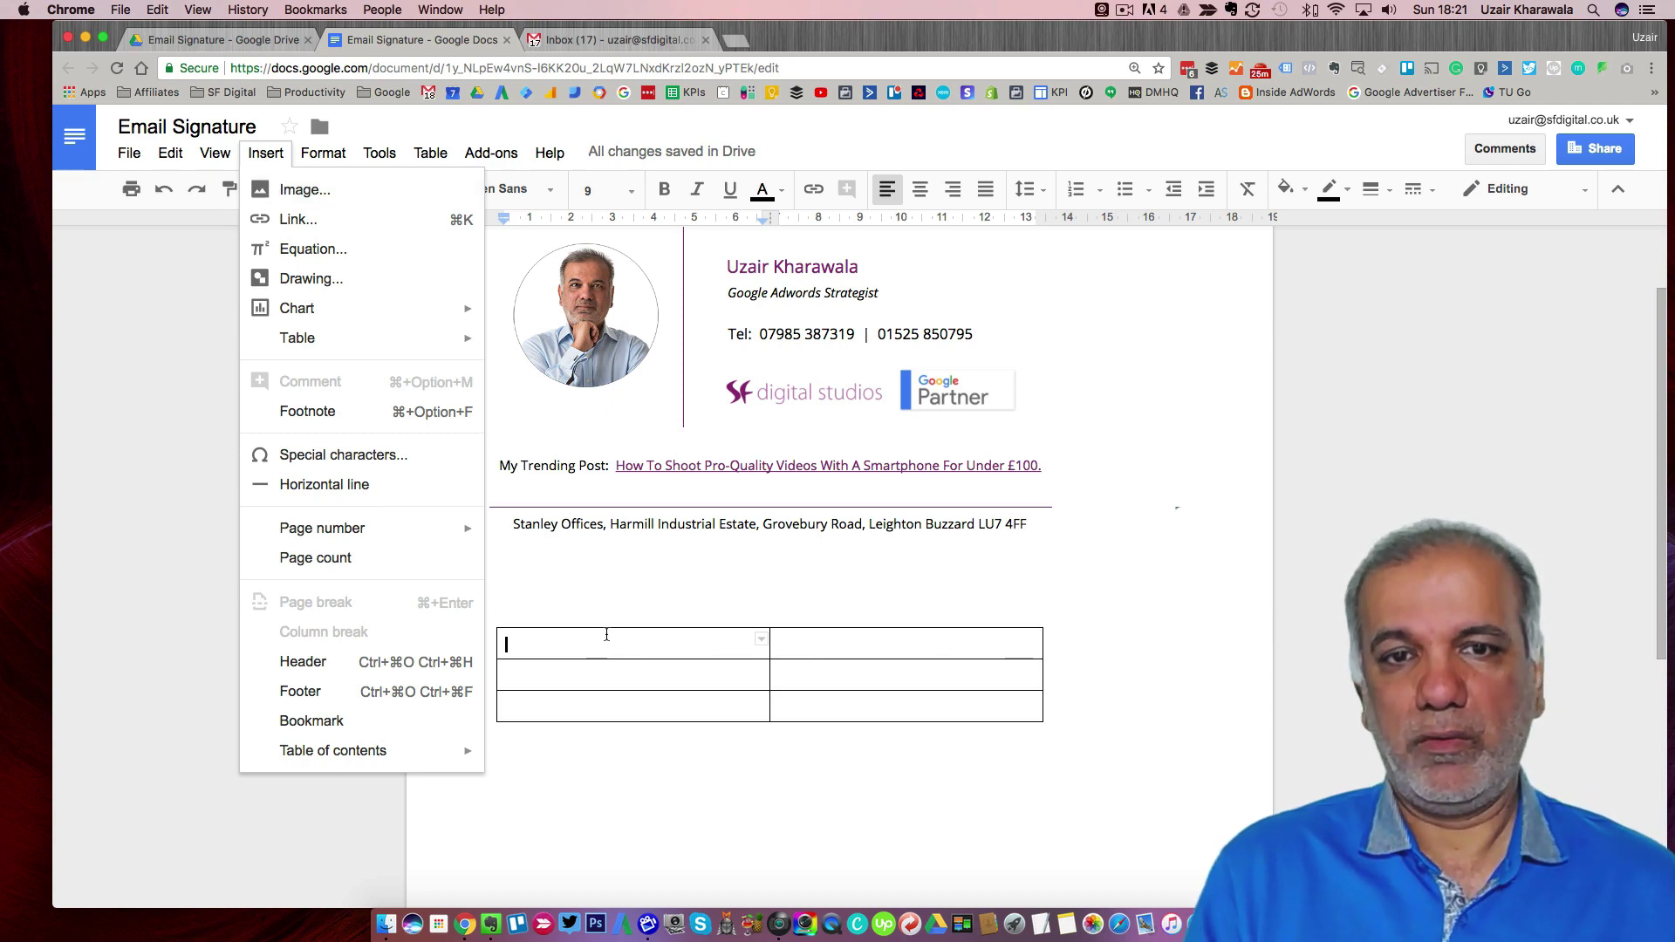
pyautogui.click(569, 331)
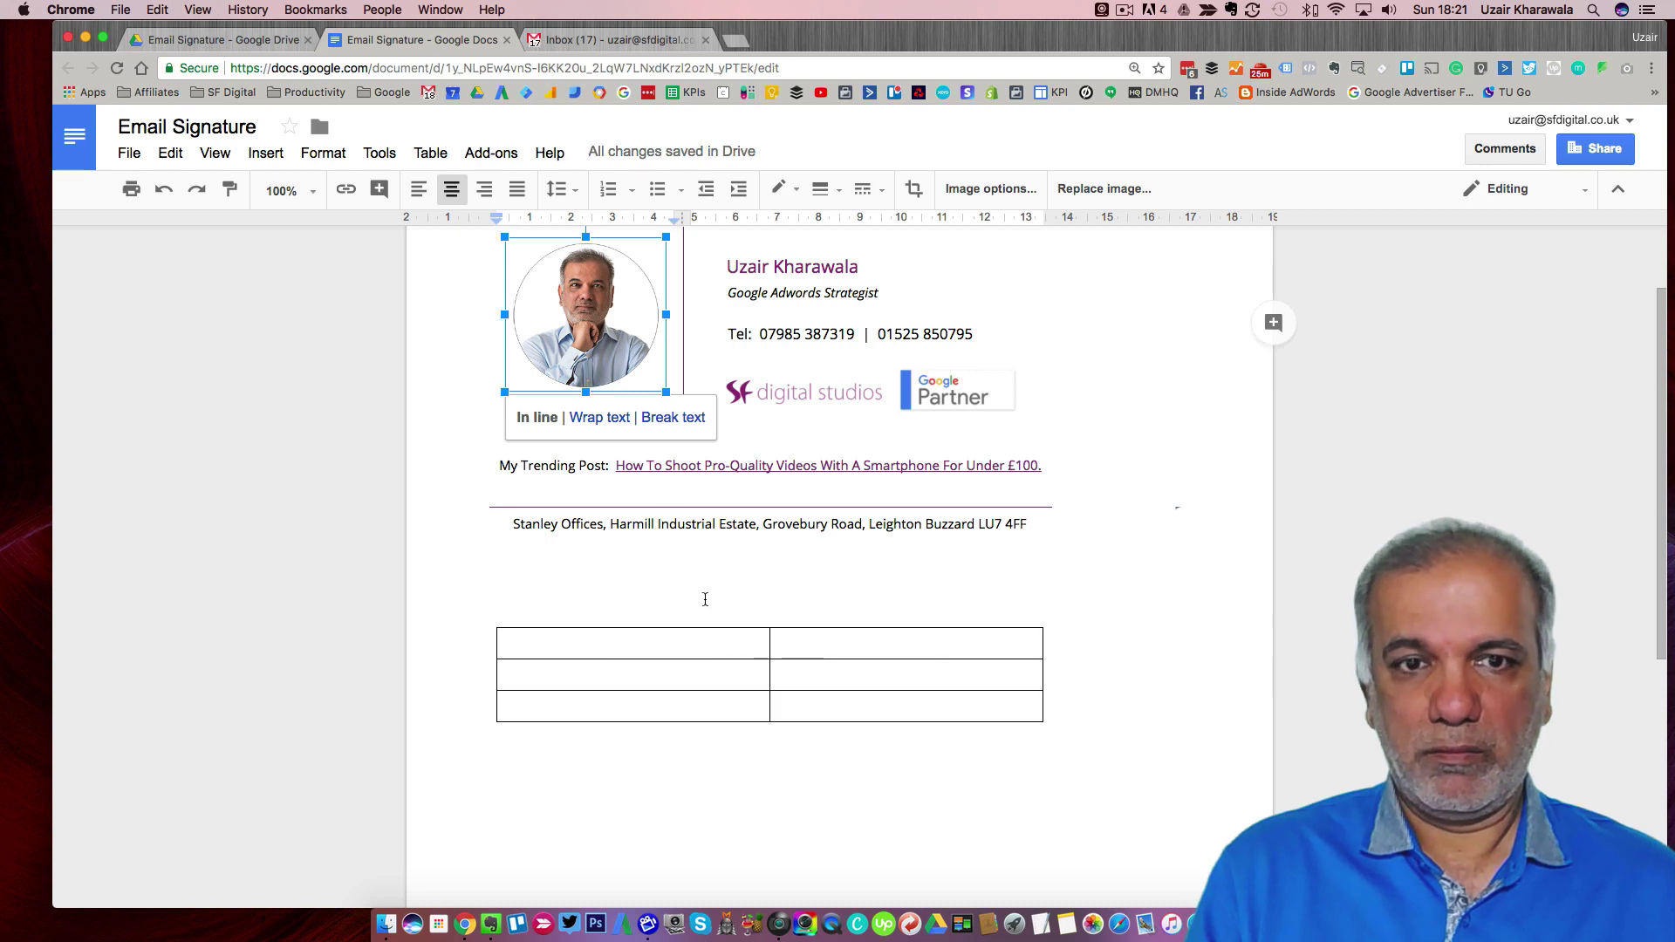
pyautogui.click(661, 642)
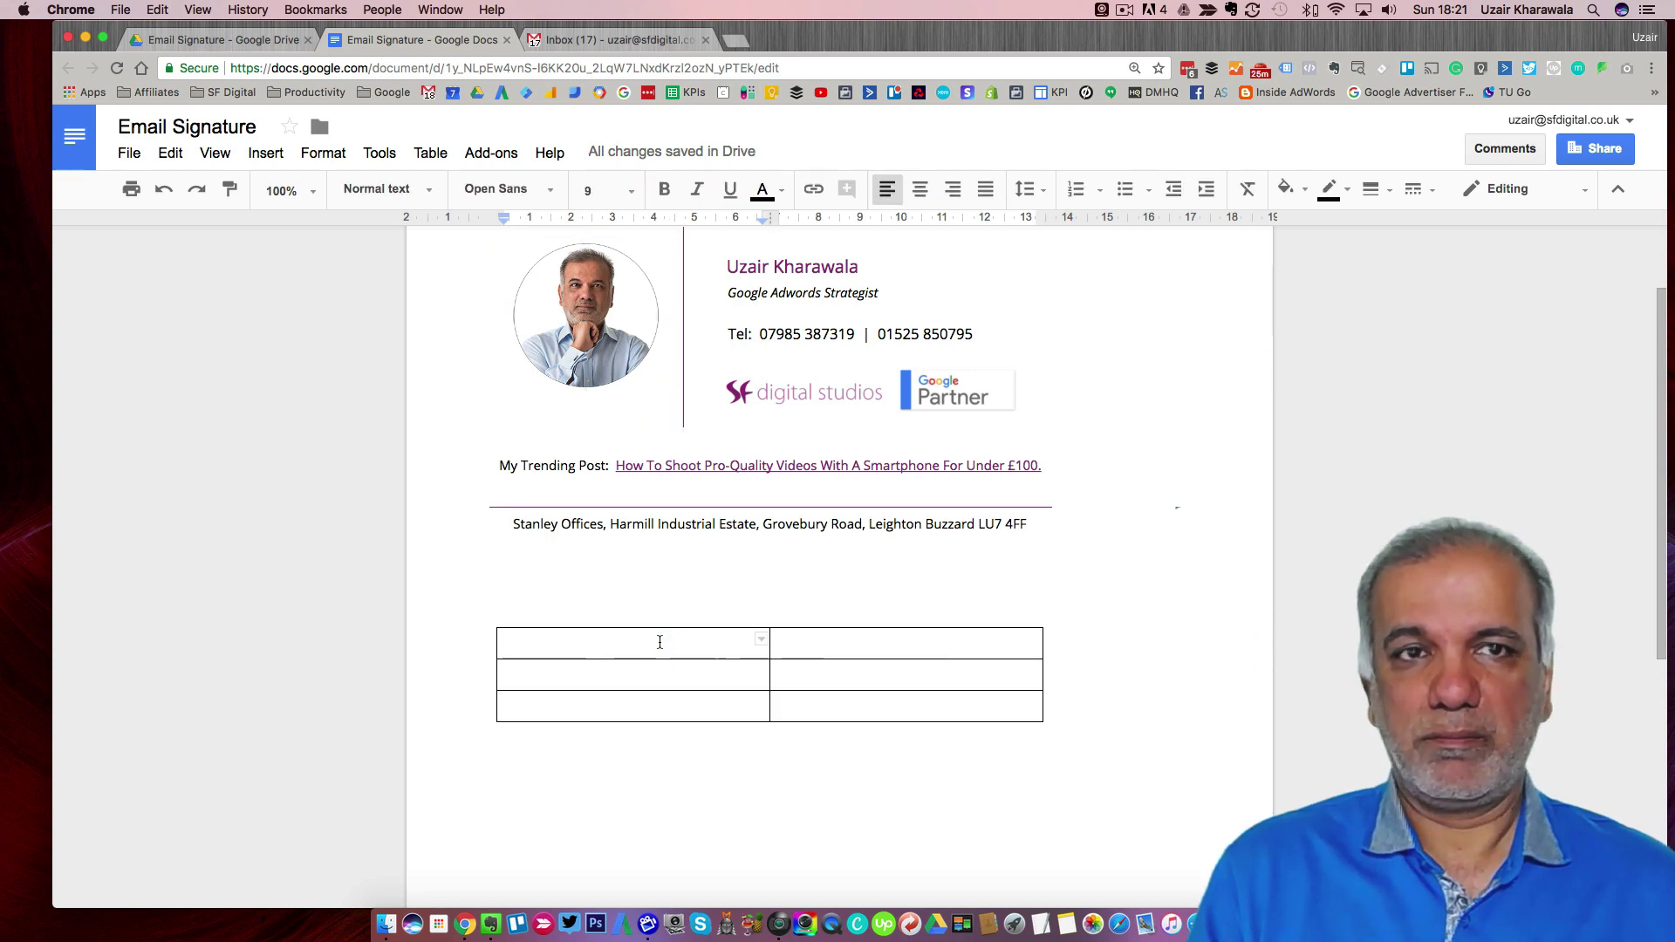
pyautogui.press('cmd+v')
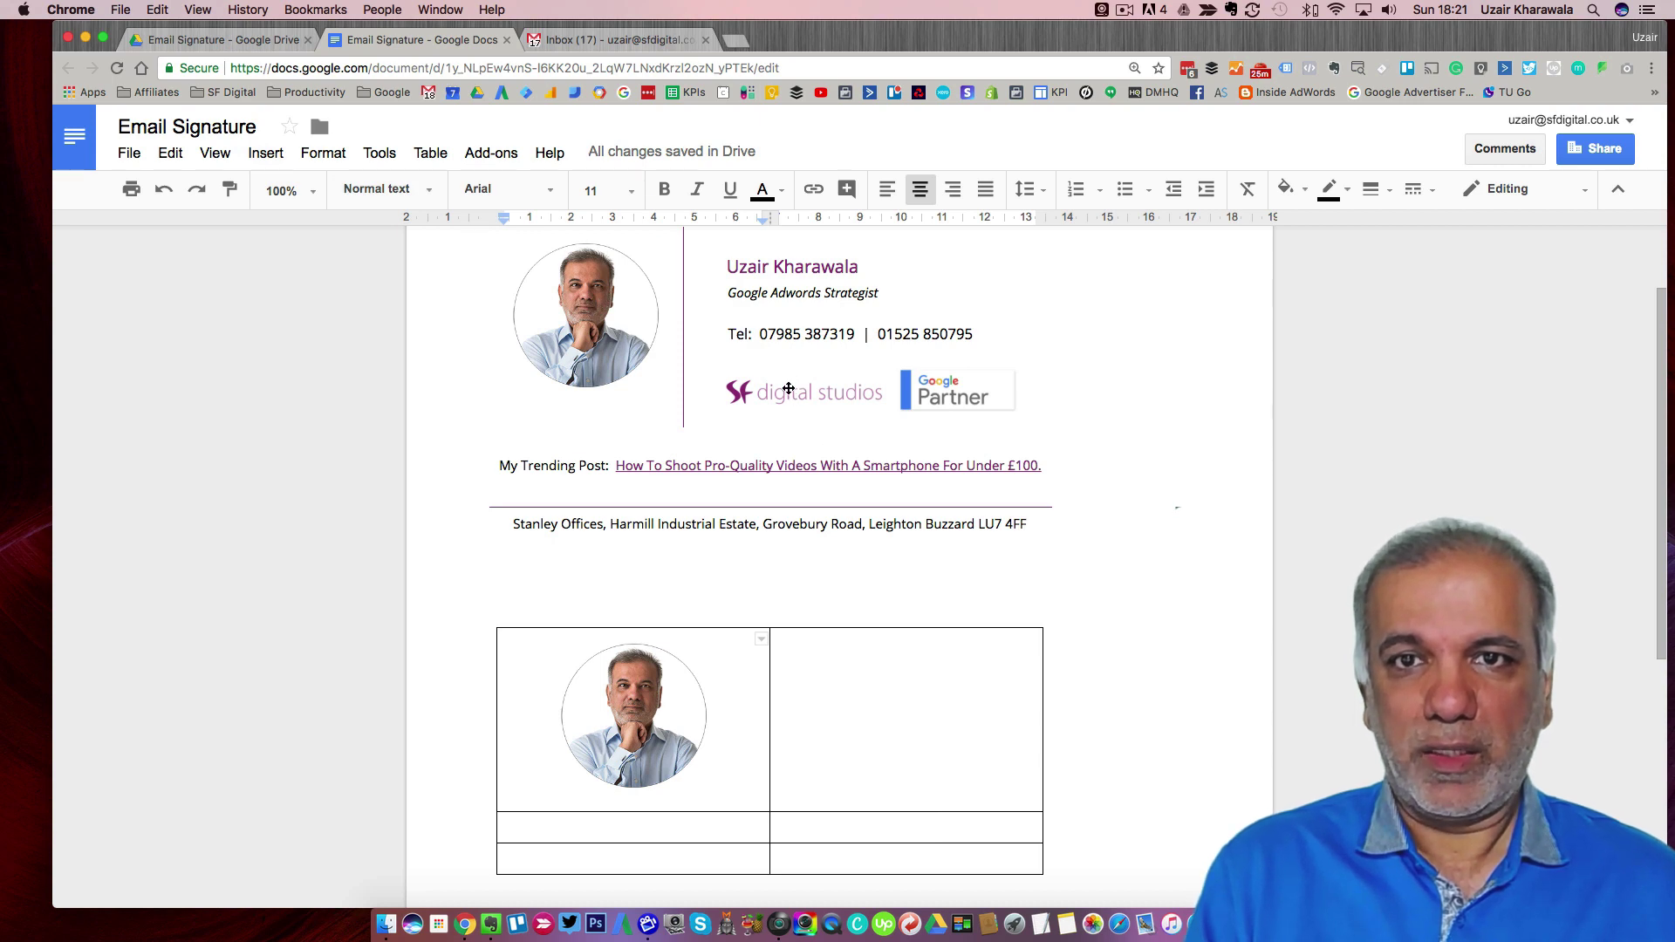
# Step: Copy the name, job title and telephone lines from the existing signature into the table cell beside the photo
pyautogui.click(729, 266)
pyautogui.moveTo(786, 281); pyautogui.dragTo(976, 331)
pyautogui.press('super+c')
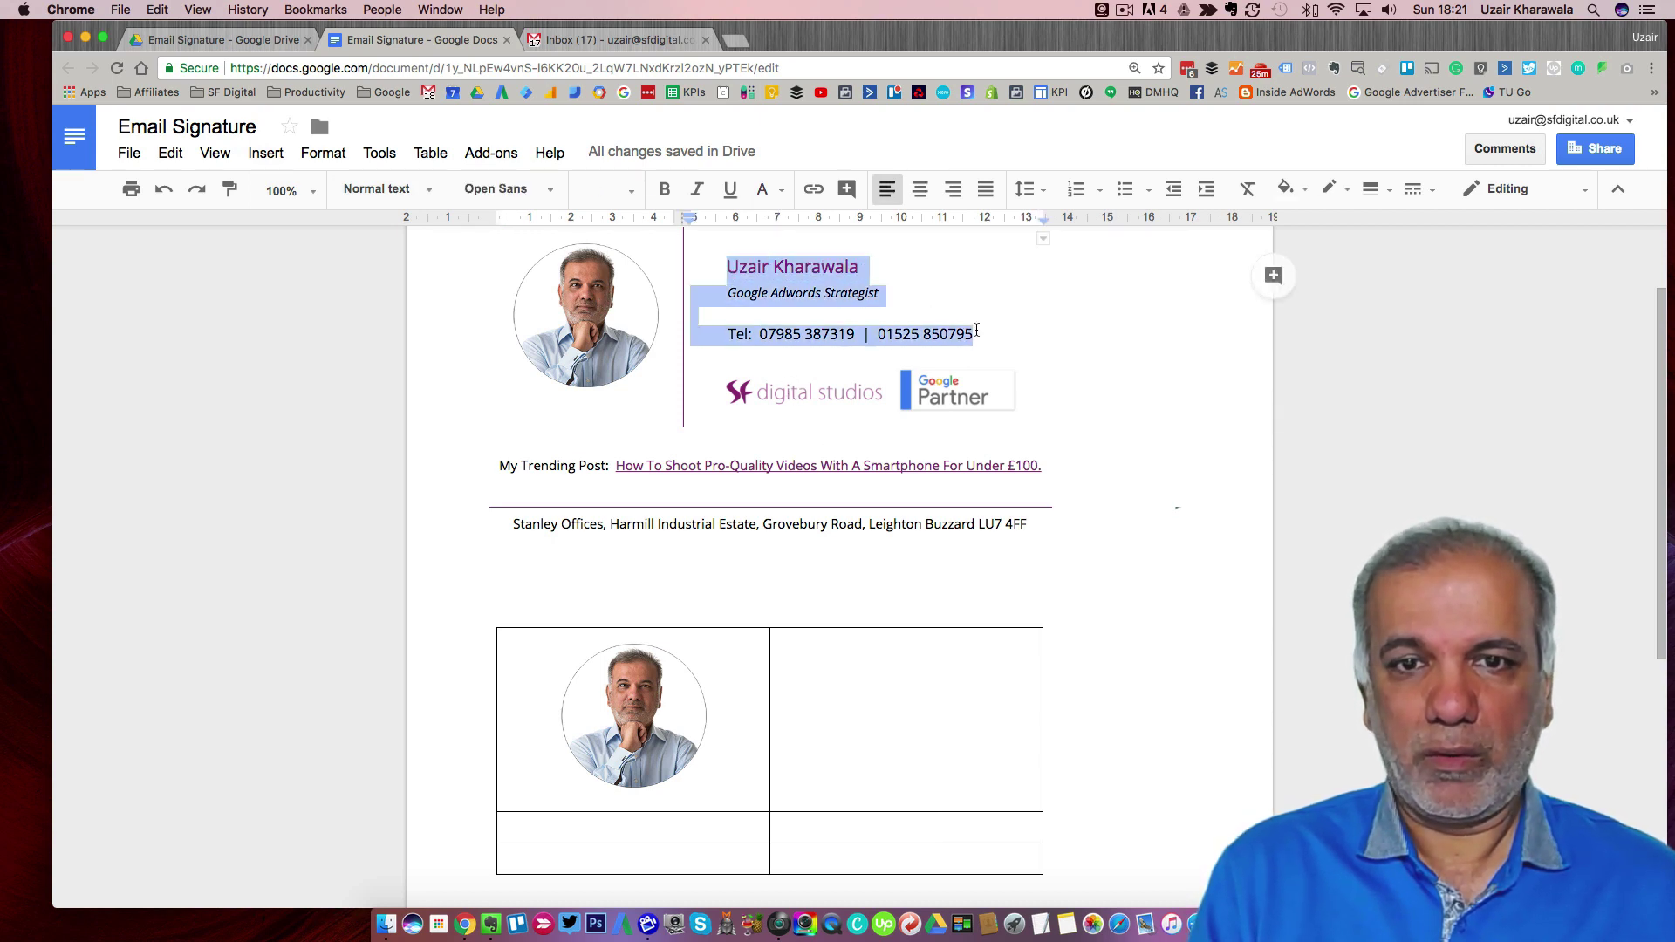
pyautogui.click(834, 678)
pyautogui.press('super+v')
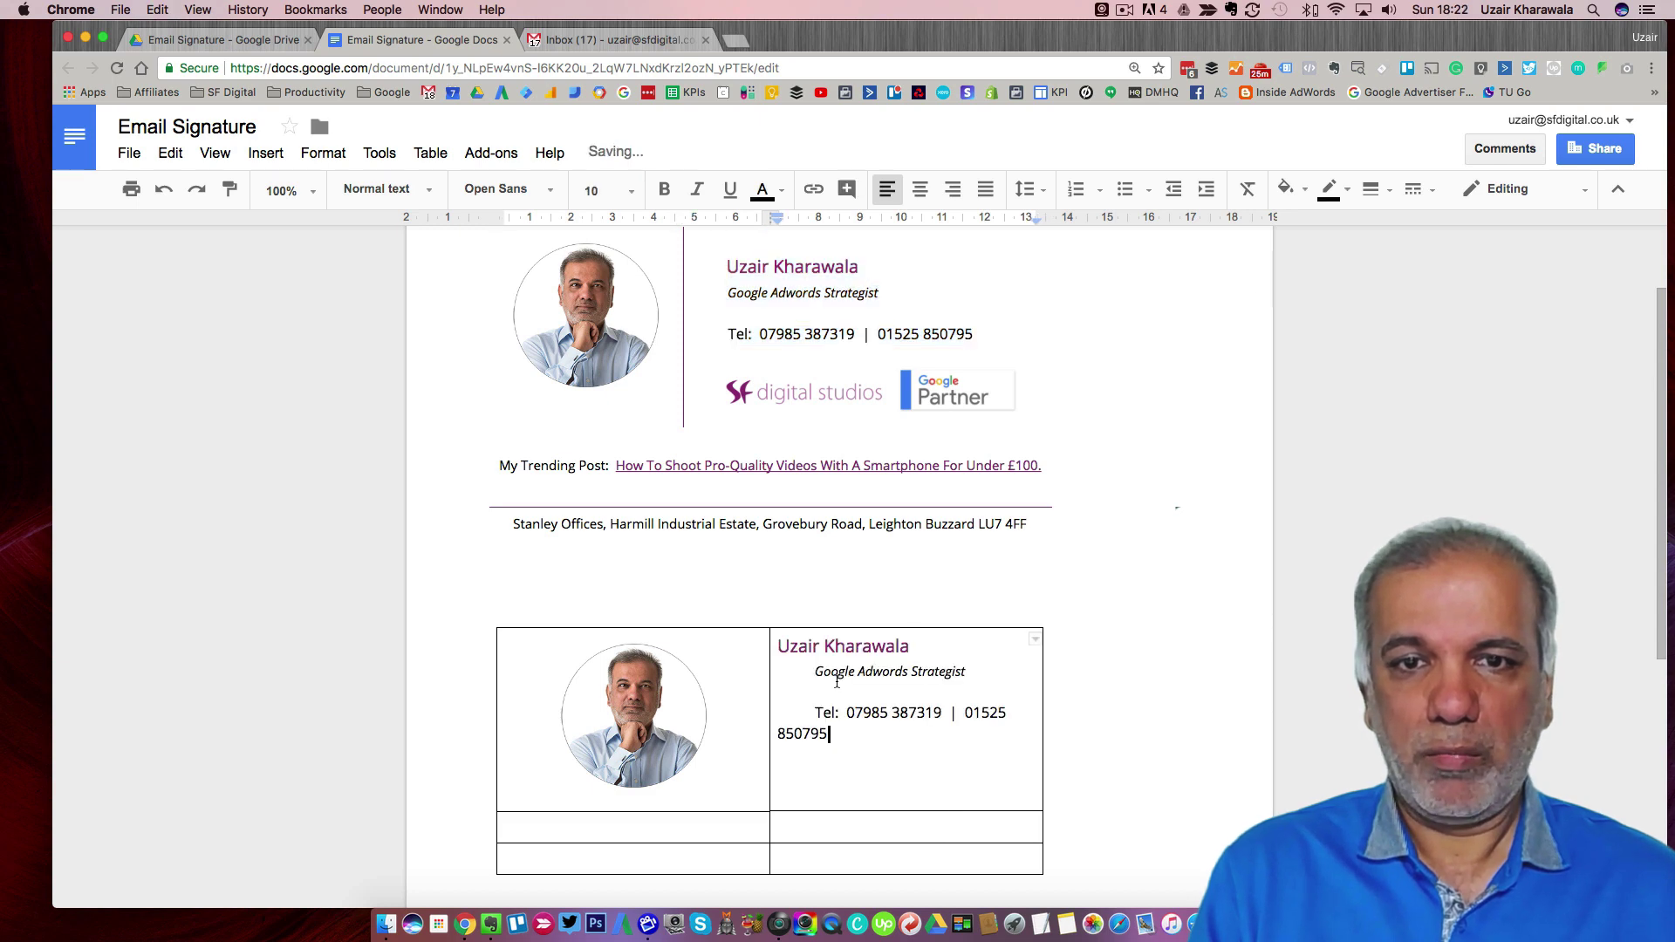
# Step: Indent the name in the table to align with the job title and add a blank line above it
pyautogui.press('Down')
pyautogui.click(779, 645)
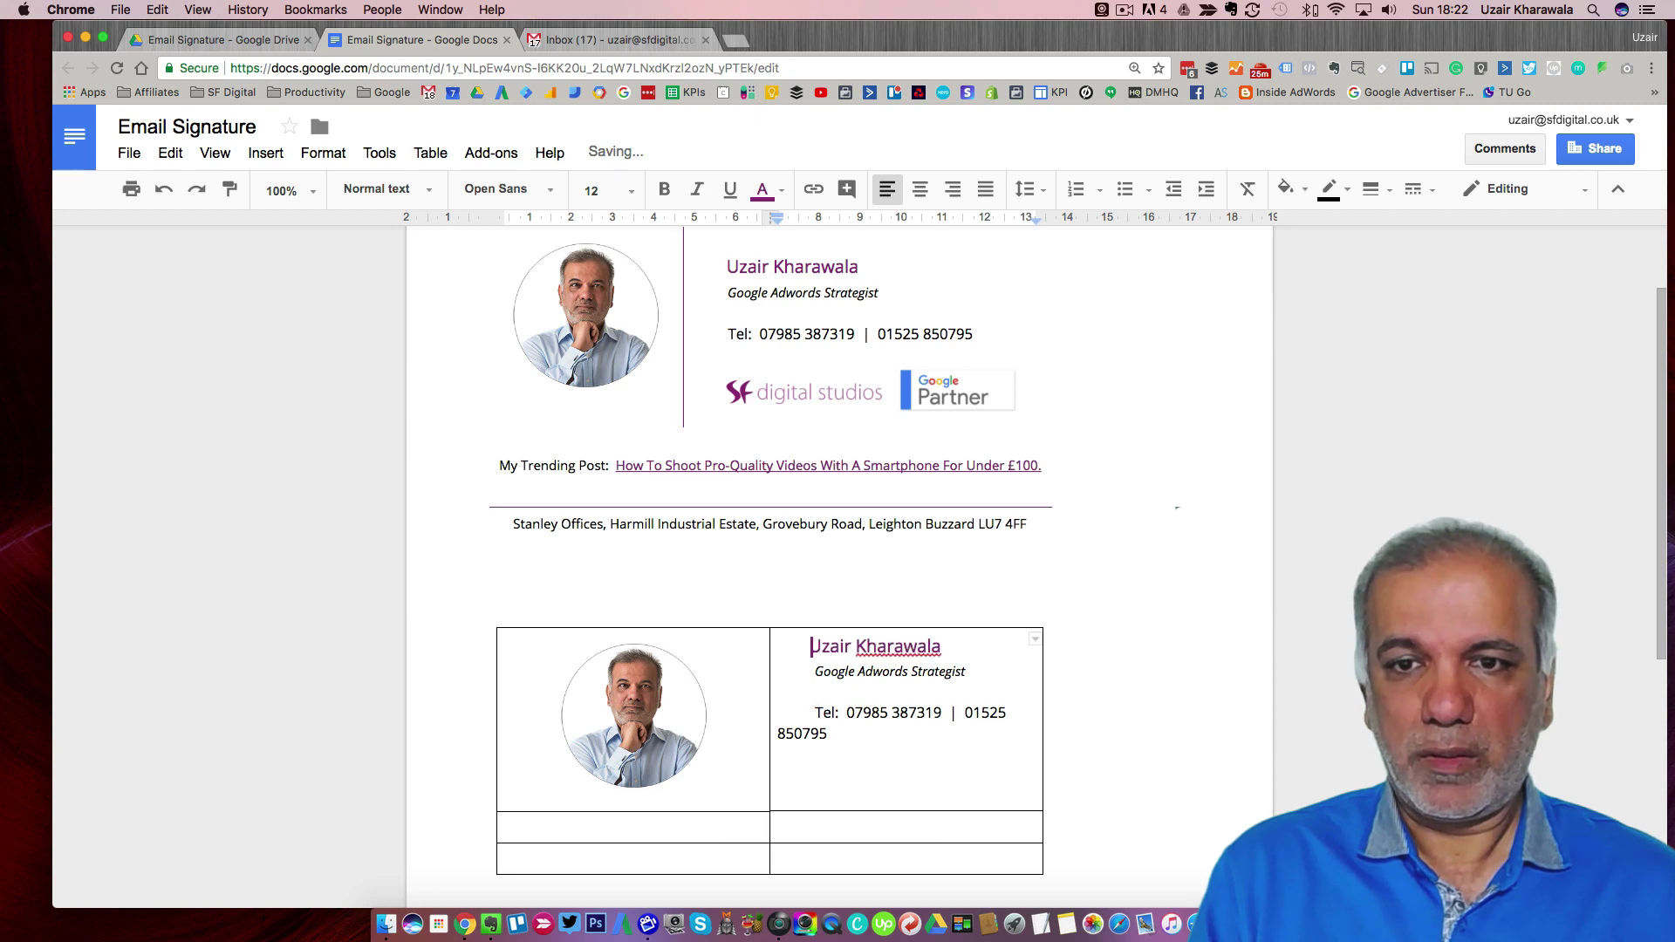
pyautogui.press('Return')
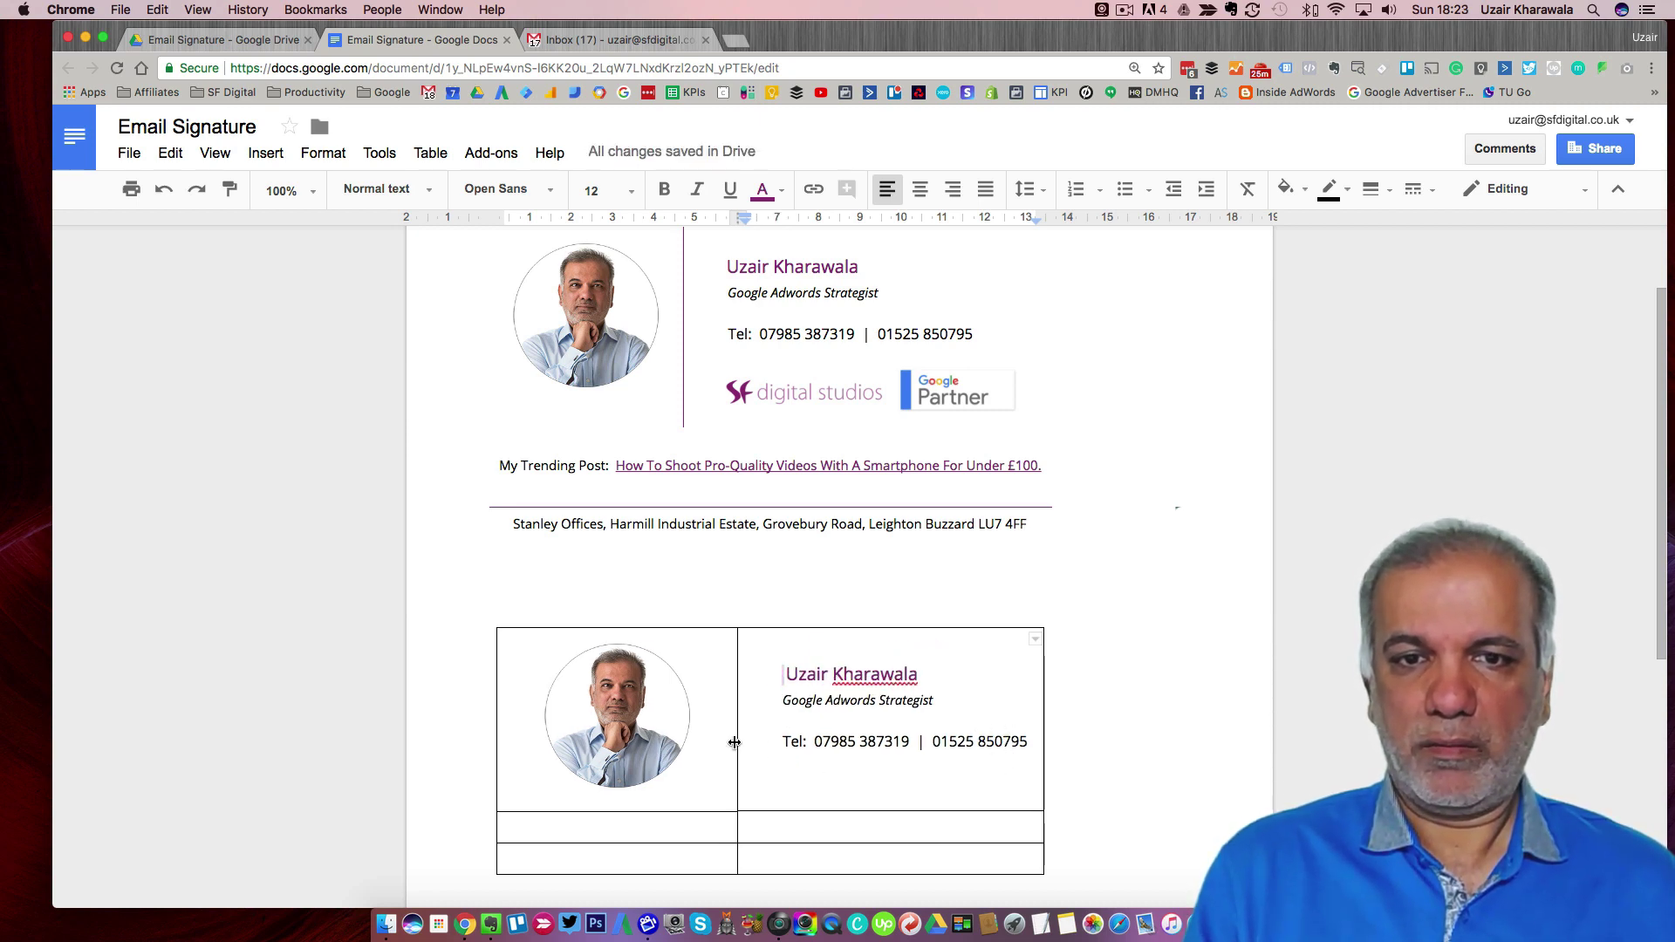
# Step: Narrow the table's photo column to give the contact details more room, and shrink the profile photo proportionally
pyautogui.moveTo(735, 731)
pyautogui.mouseDown()
pyautogui.moveTo(694, 737)
pyautogui.moveTo(738, 737)
pyautogui.mouseUp()
pyautogui.click(640, 715)
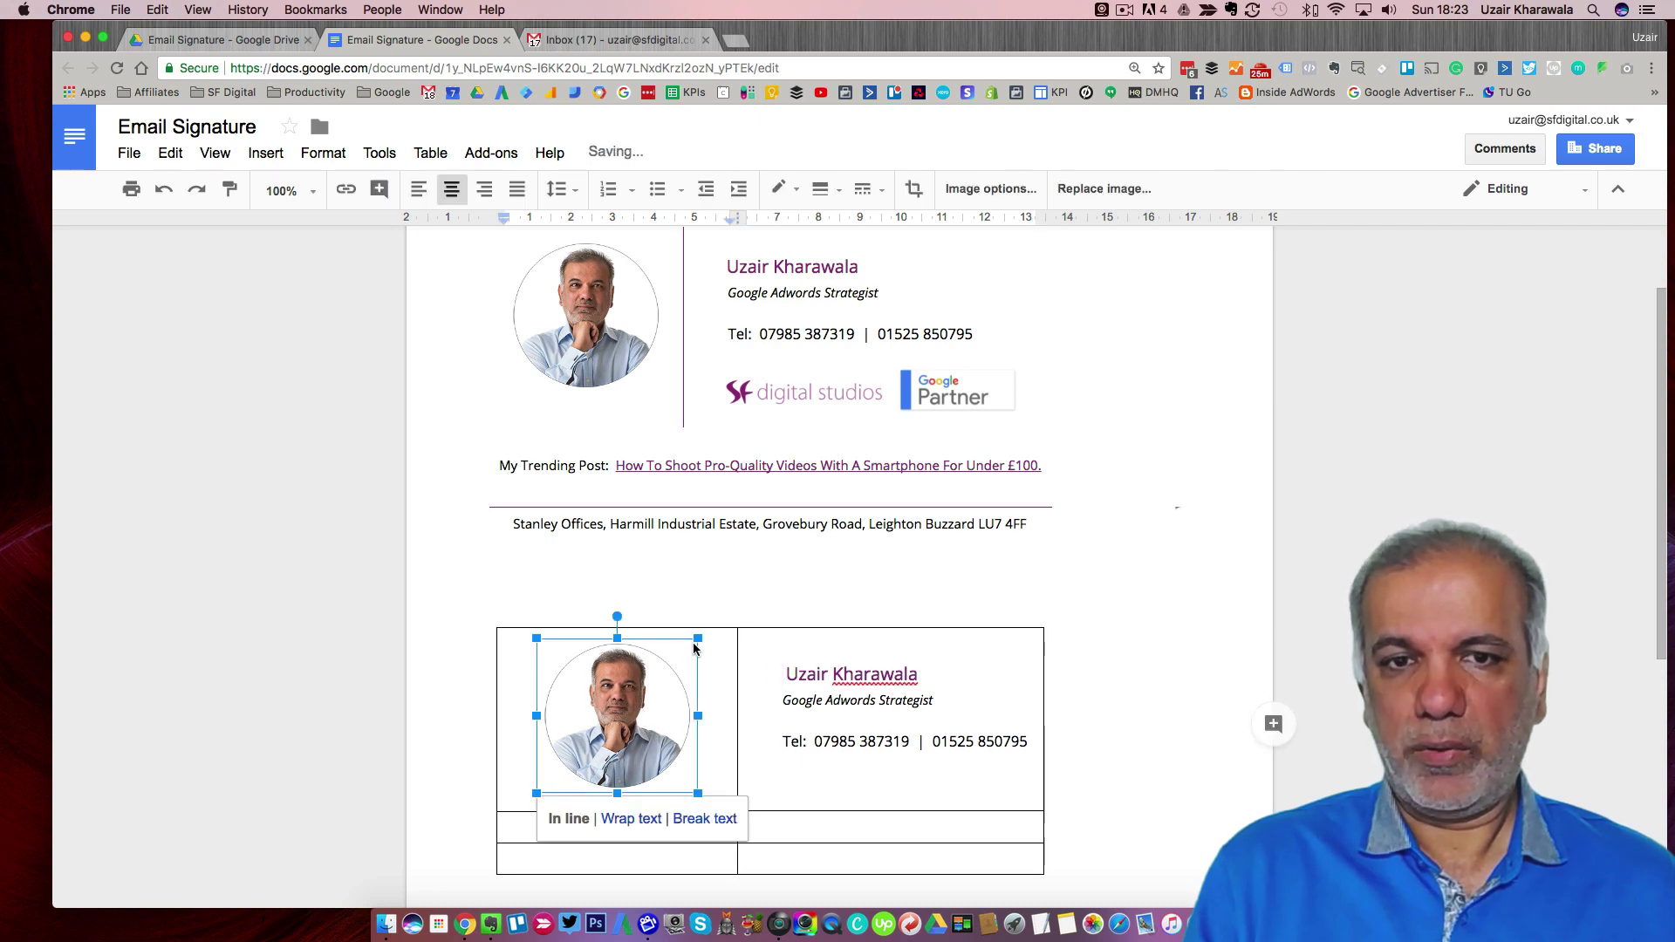
pyautogui.moveTo(695, 626); pyautogui.dragTo(659, 677)
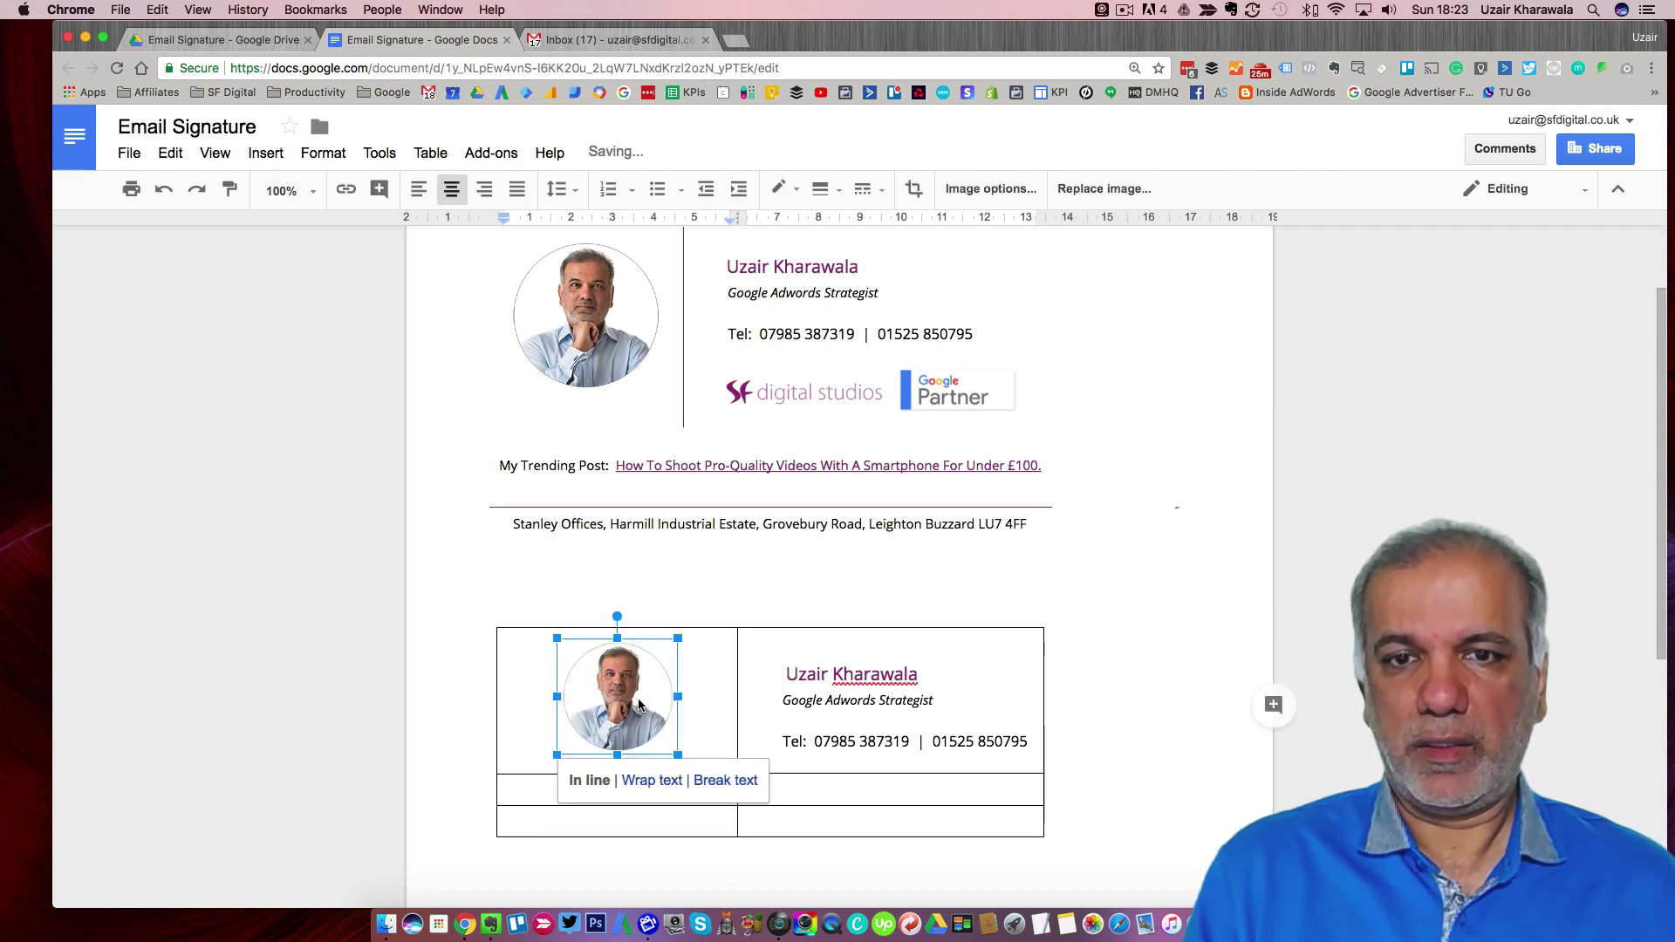
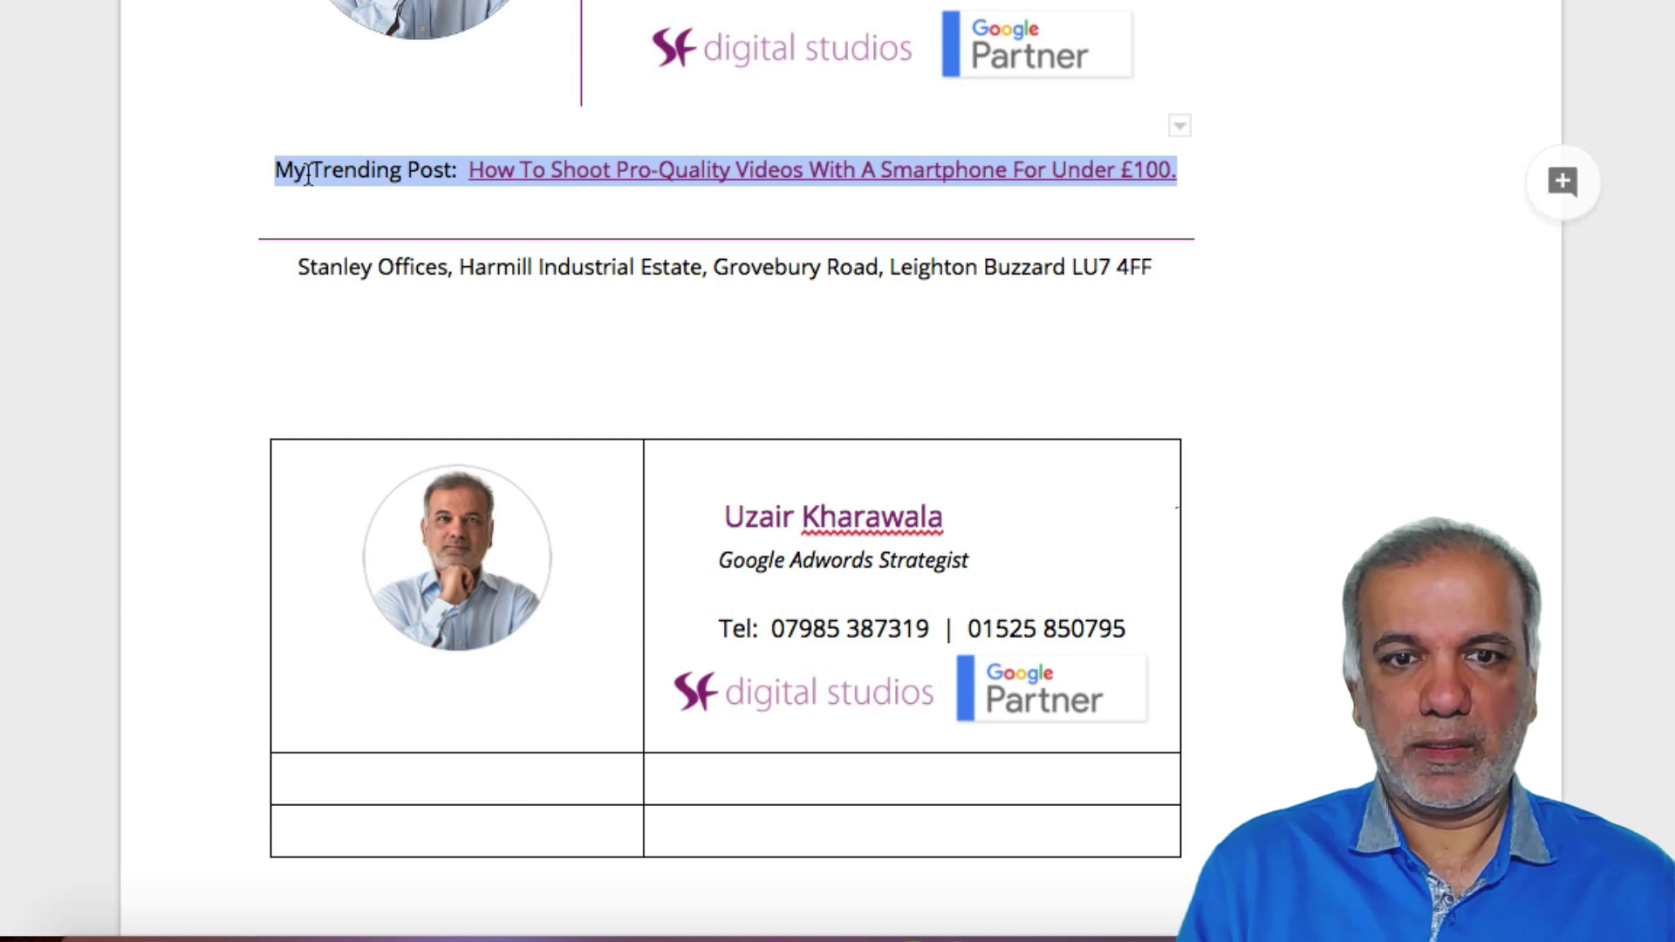
# Step: Merge the two cells of the table's second row into one
pyautogui.click(1334, 530)
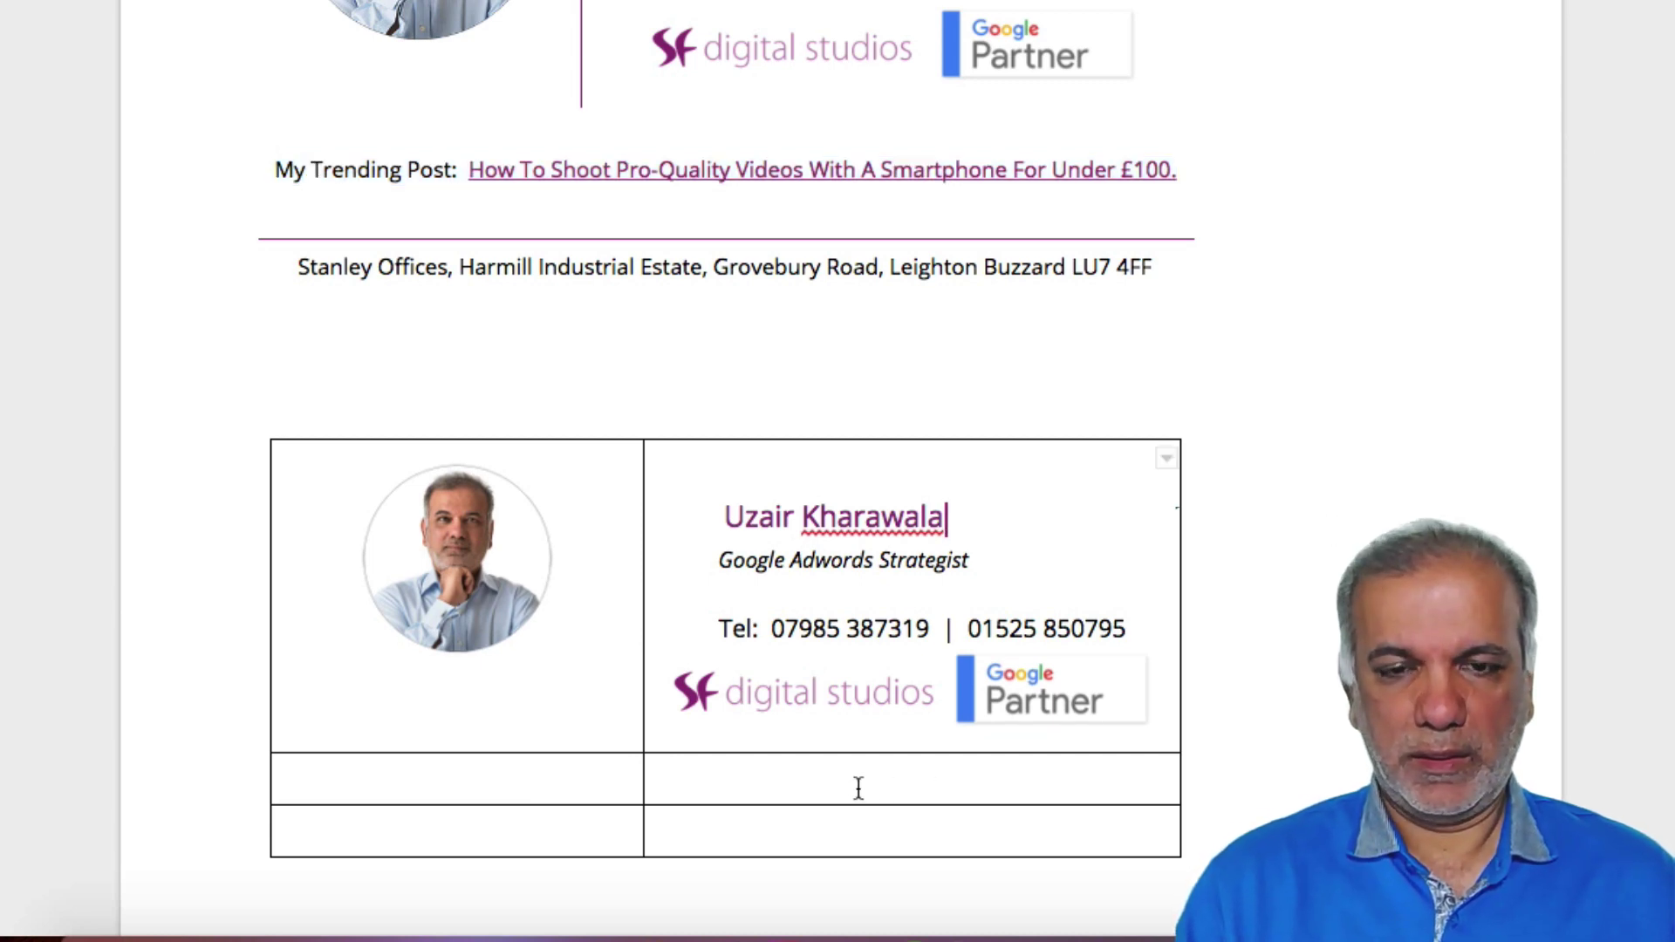
pyautogui.click(650, 789)
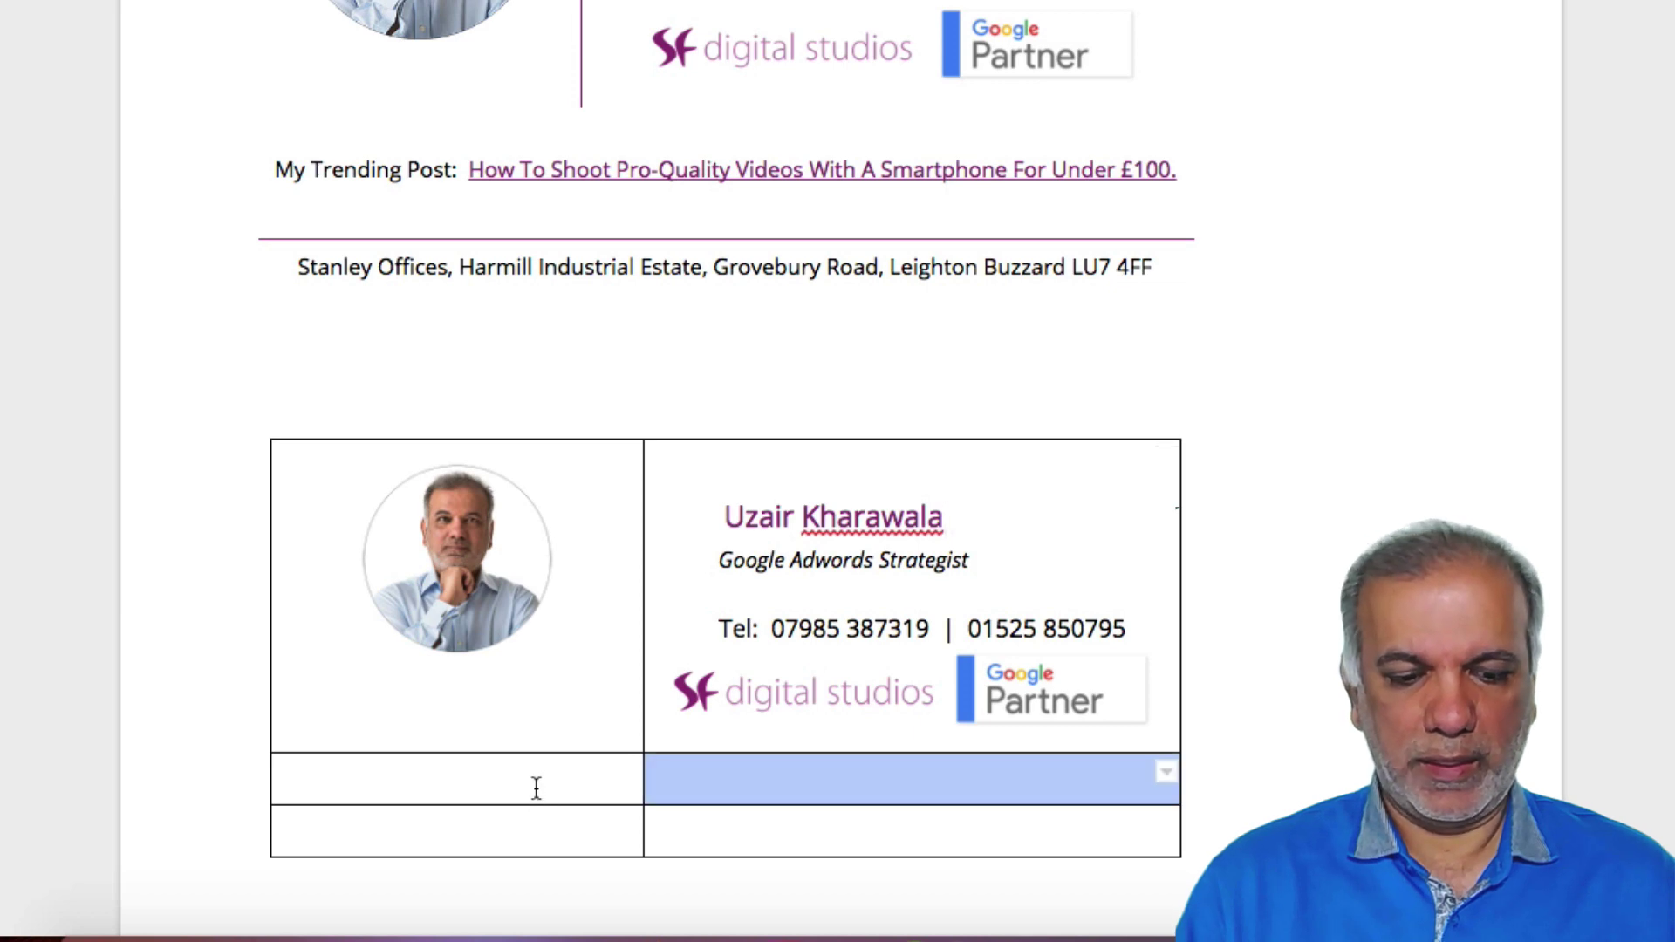
pyautogui.moveTo(537, 779); pyautogui.dragTo(537, 779)
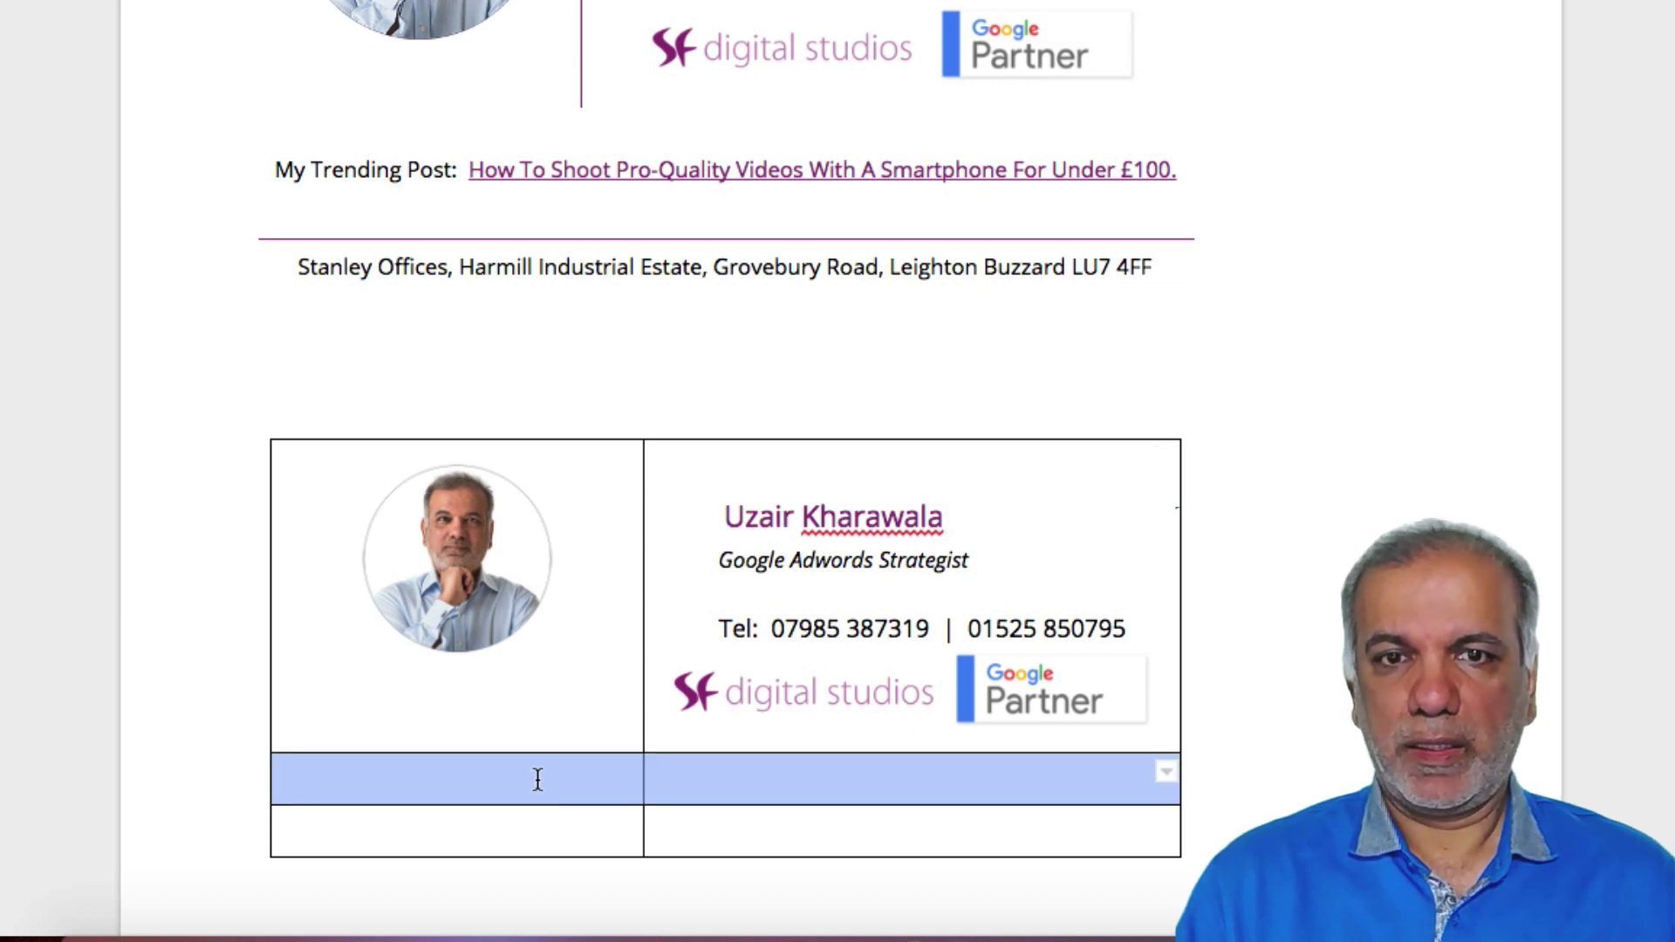
pyautogui.rightClick(537, 778)
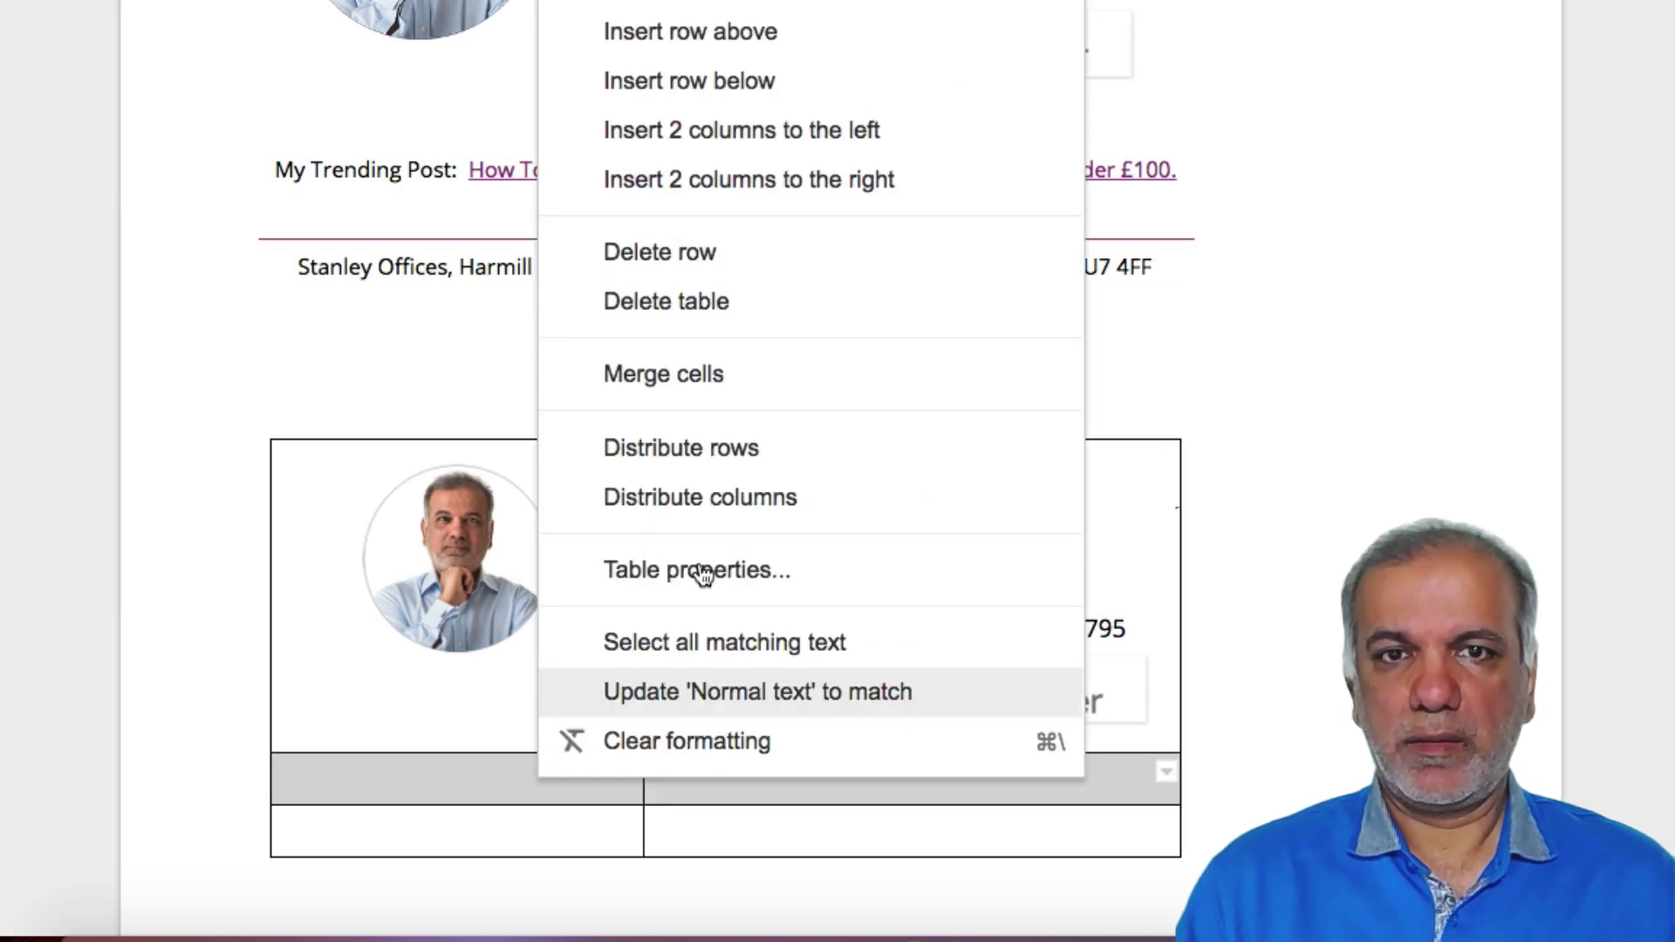
pyautogui.click(695, 374)
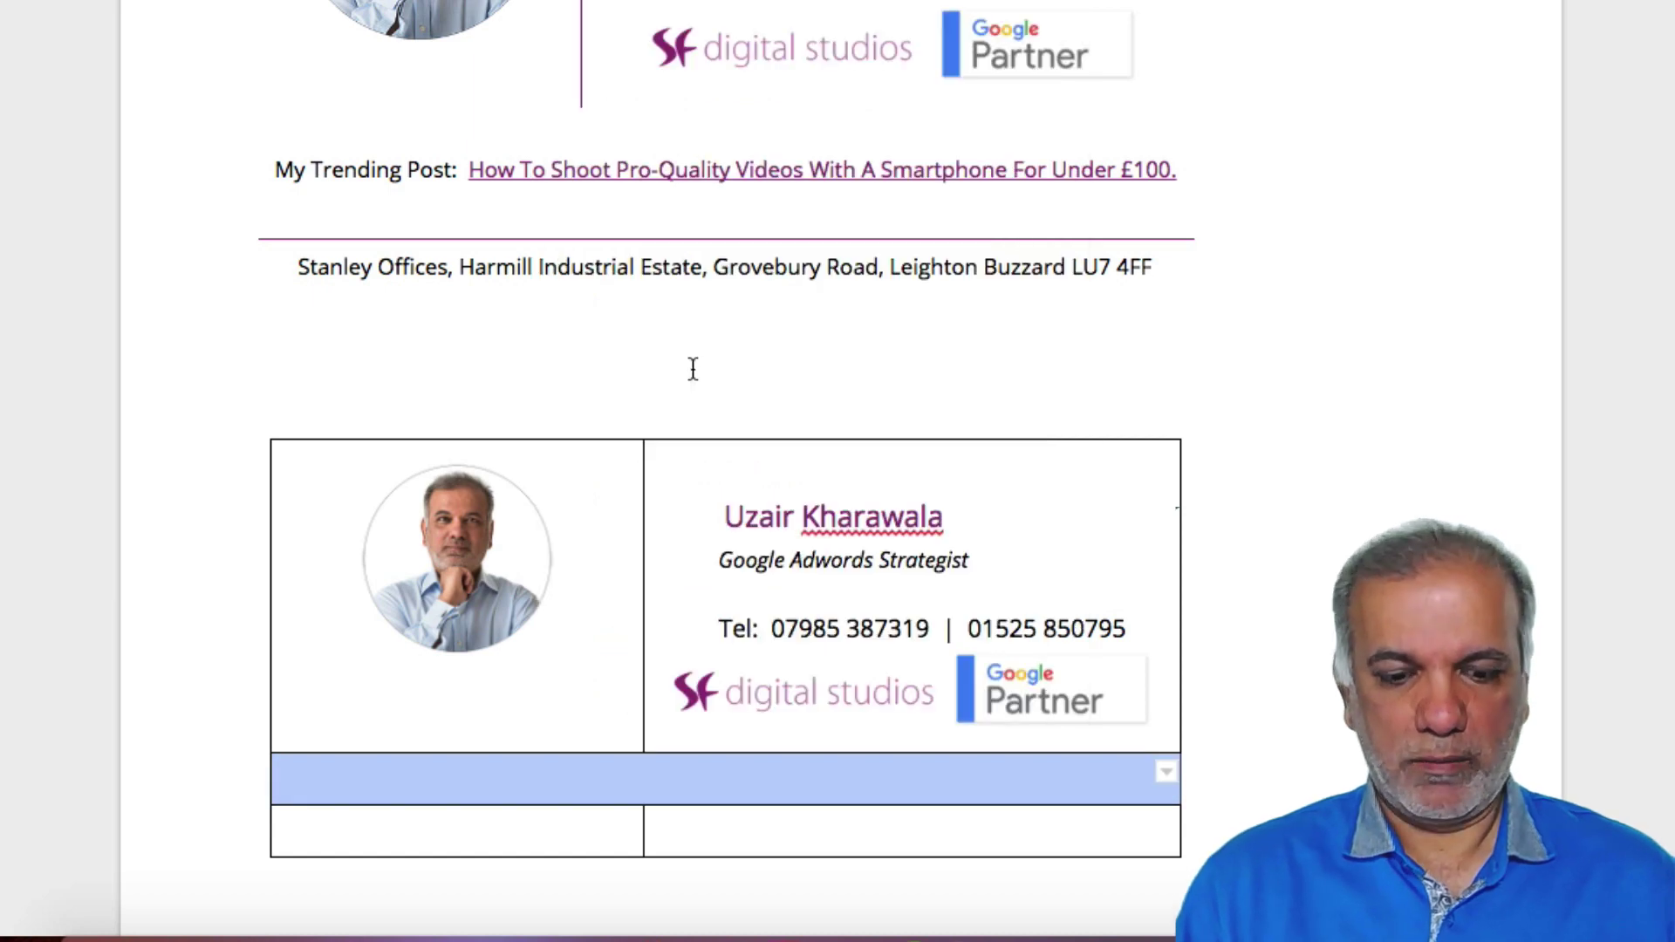
# Step: Copy the "My Trending Post" line into the merged second row and reduce its font size to fit on one line
pyautogui.tripleClick(290, 172)
pyautogui.hotkey('ctrl', 'c')
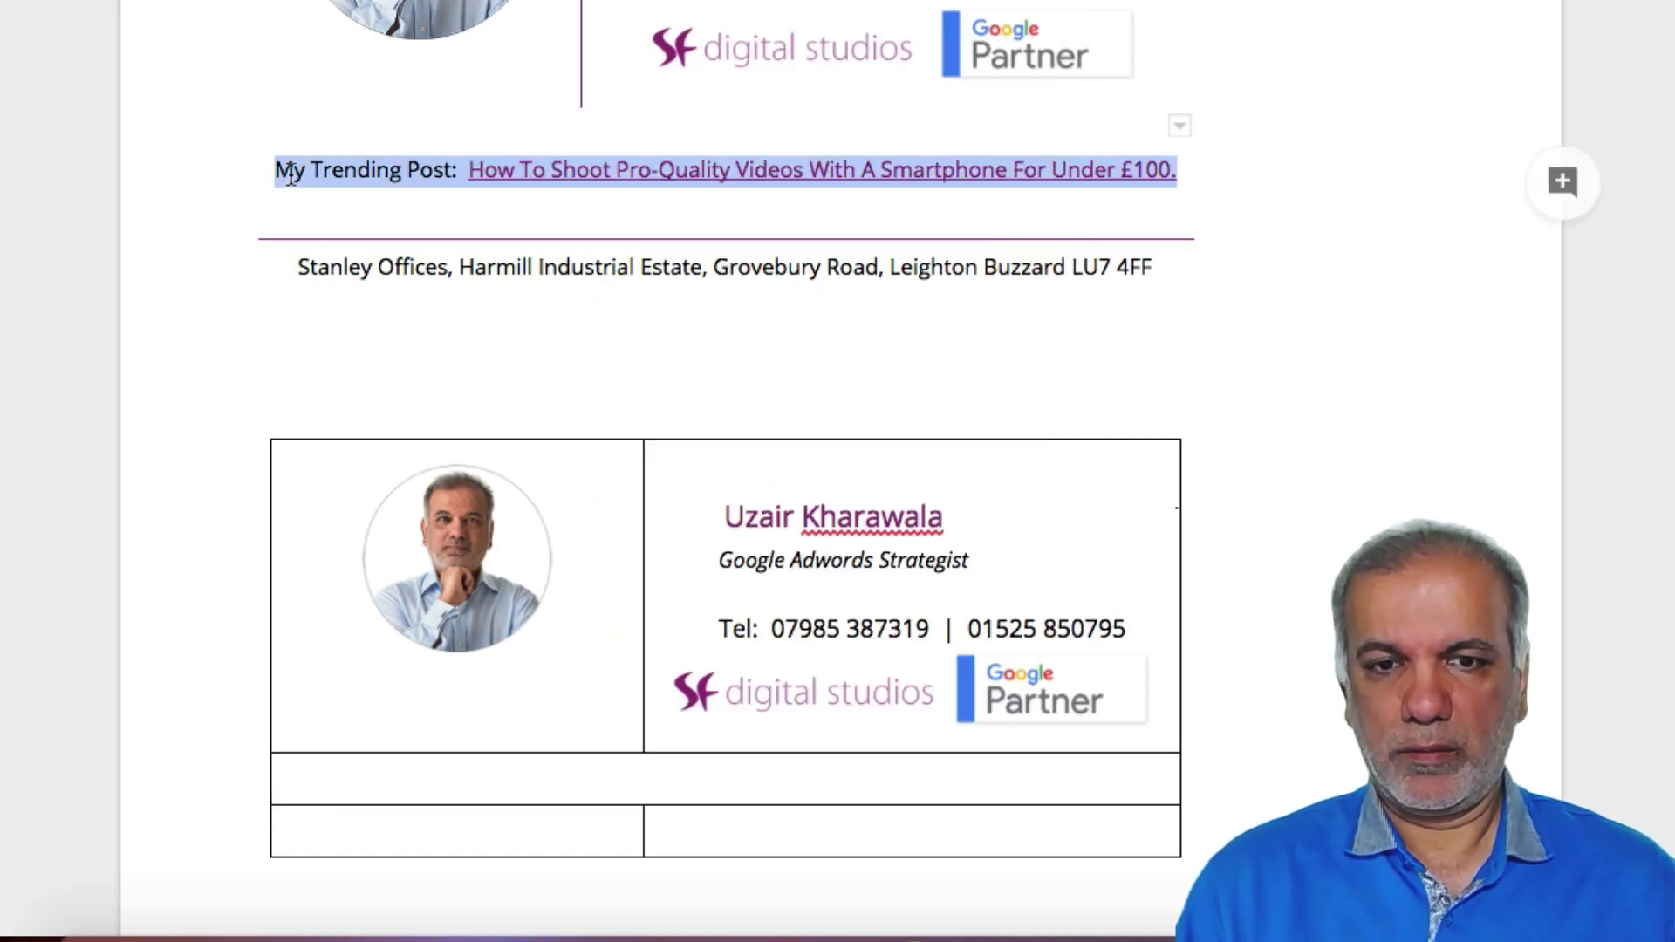
pyautogui.click(435, 786)
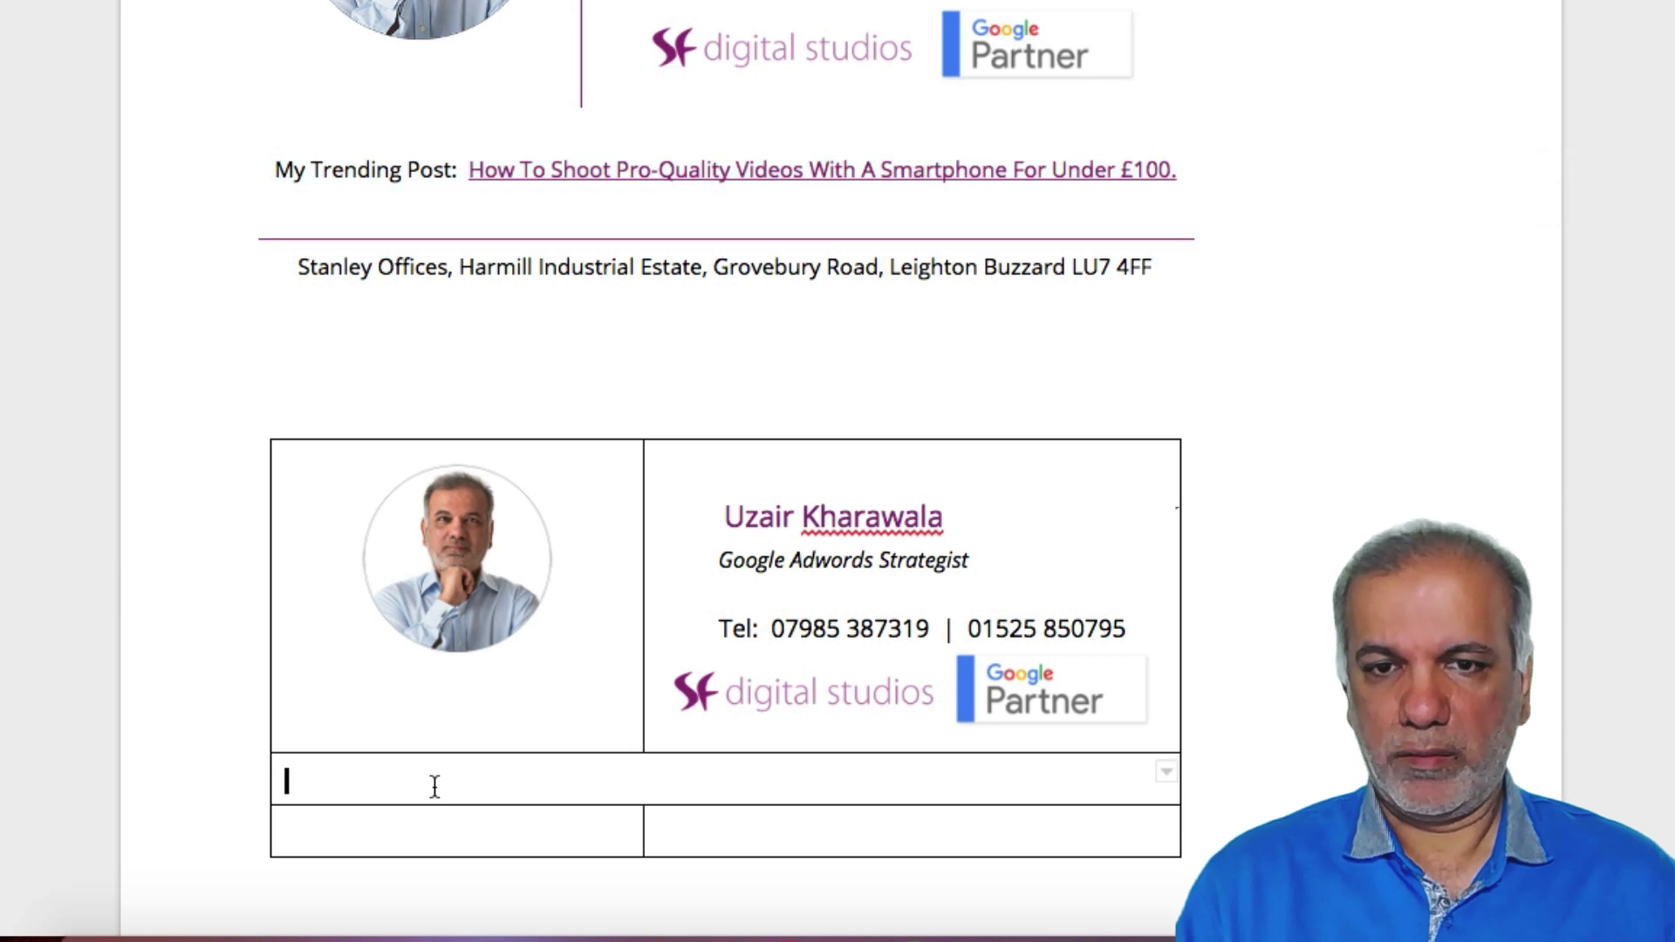
pyautogui.hotkey('ctrl', 'v')
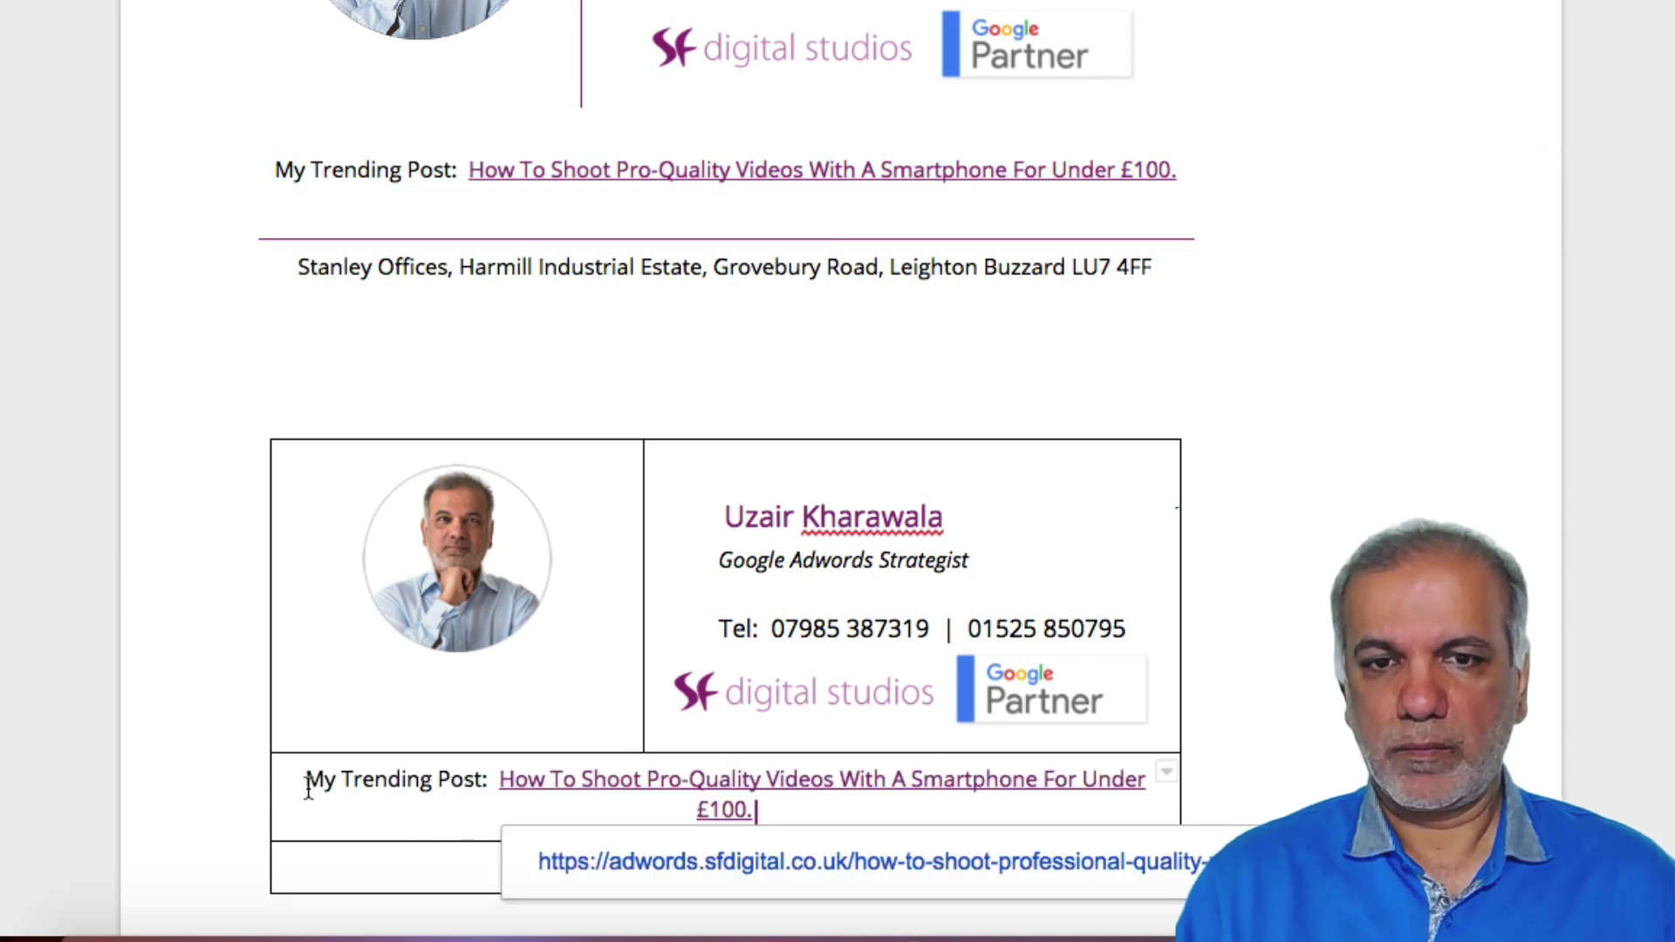
pyautogui.moveTo(304, 779); pyautogui.dragTo(817, 811)
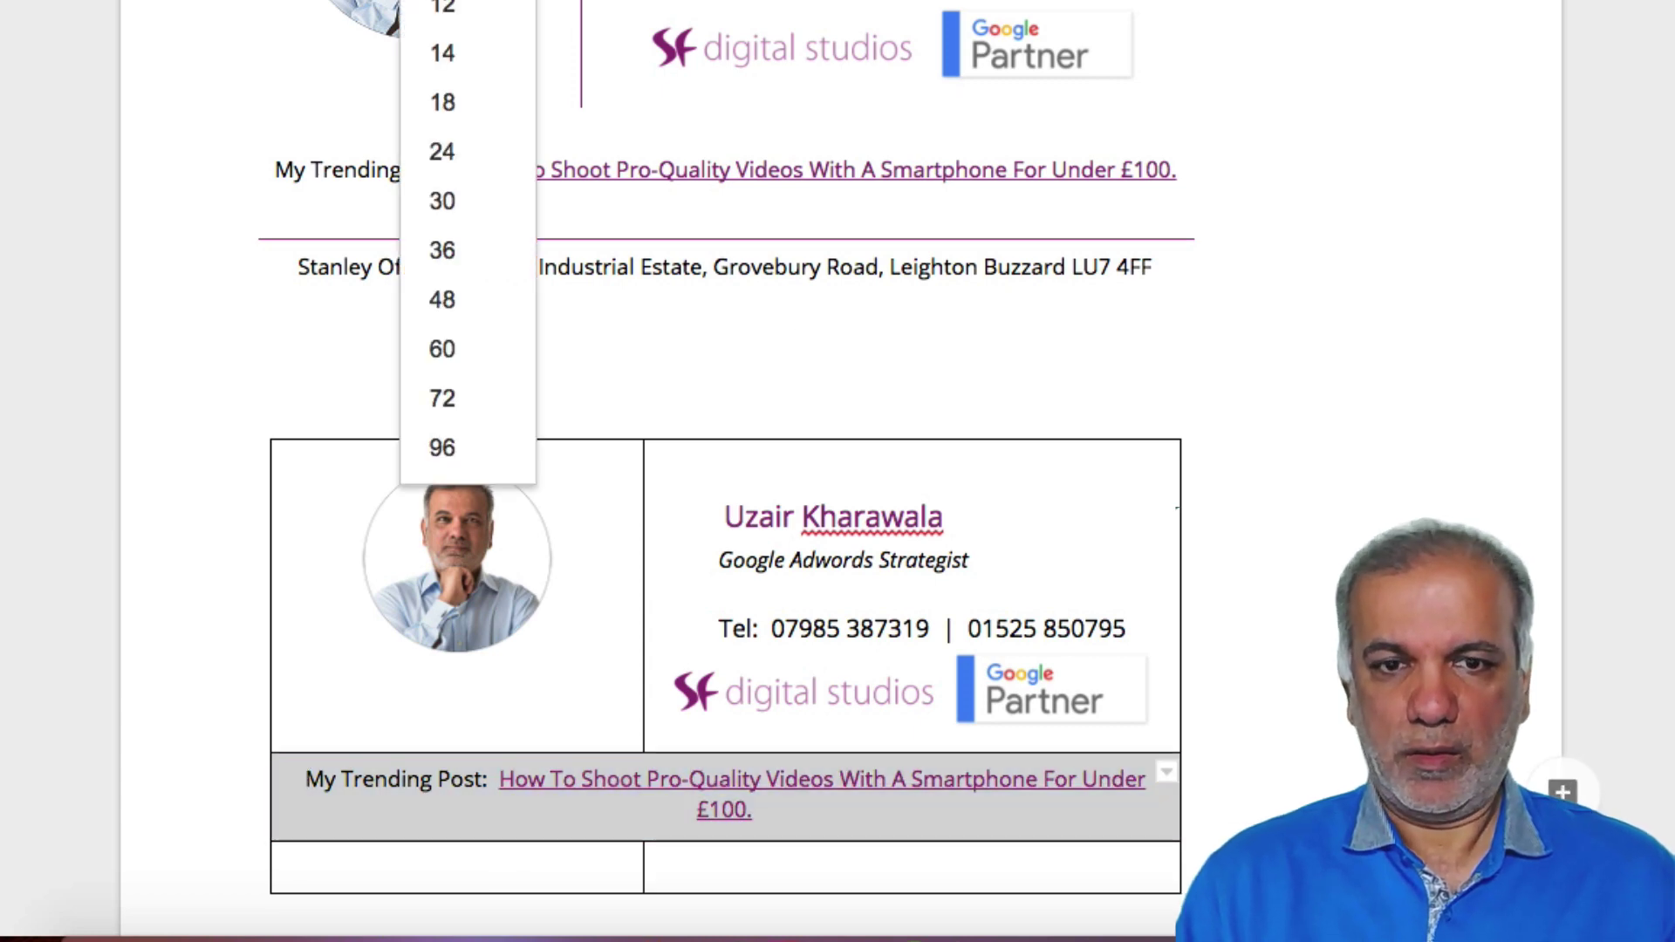
pyautogui.click(436, 3)
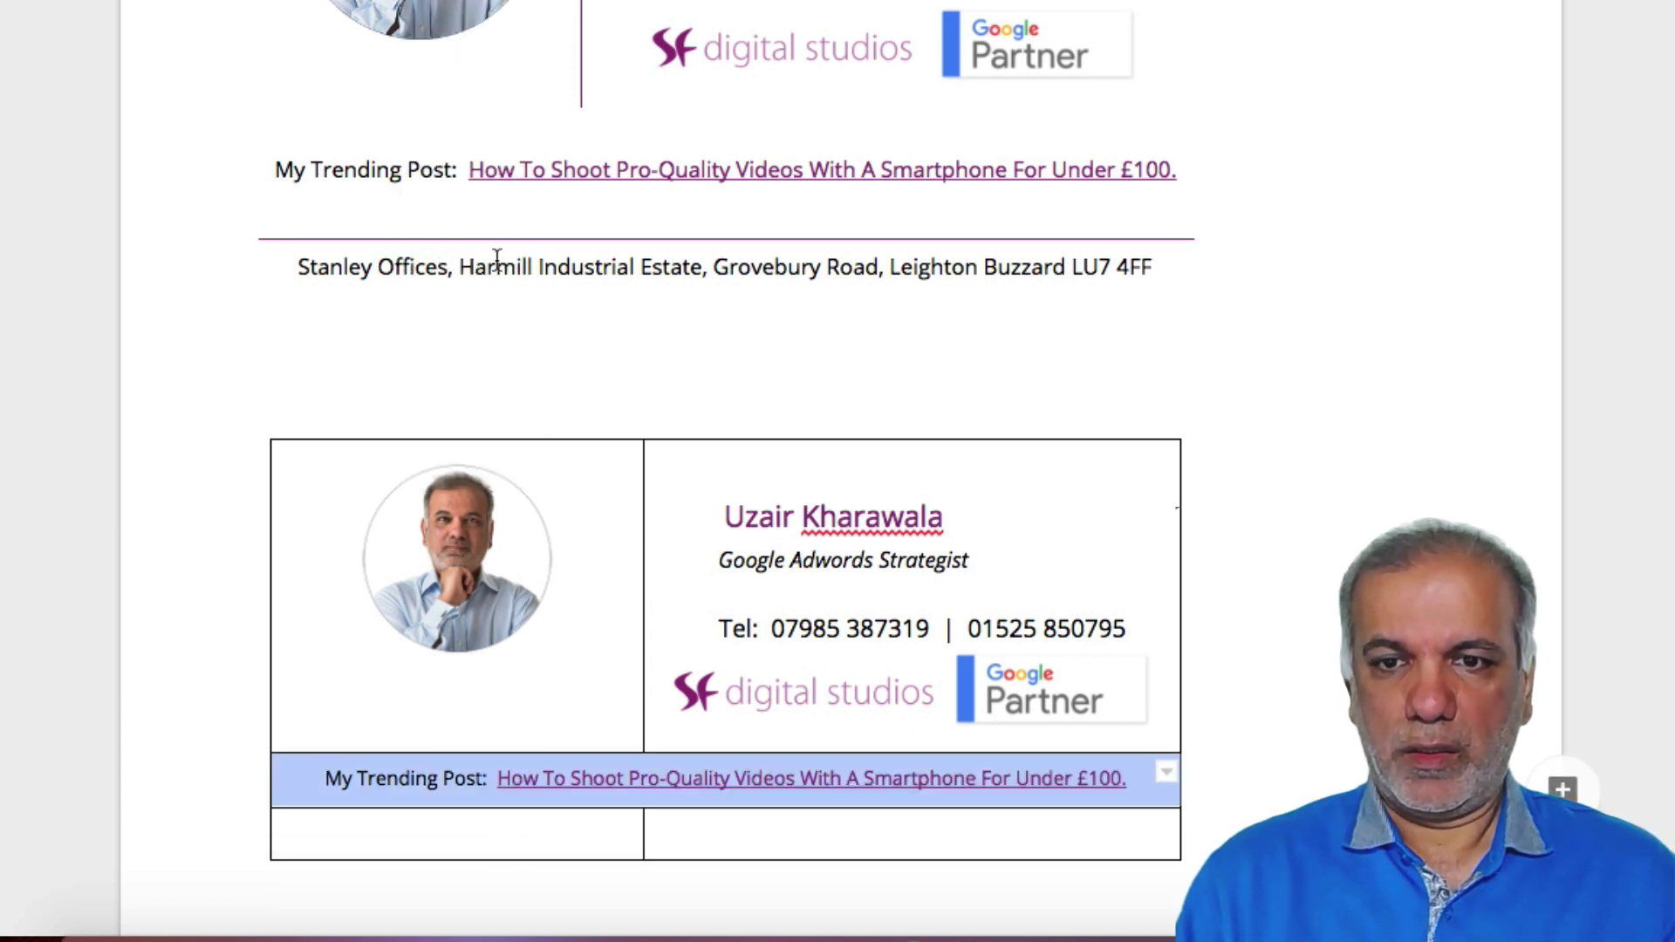
# Step: Insert a horizontal line beneath the trending post link in the table's second row
pyautogui.click(1127, 781)
pyautogui.press('Return')
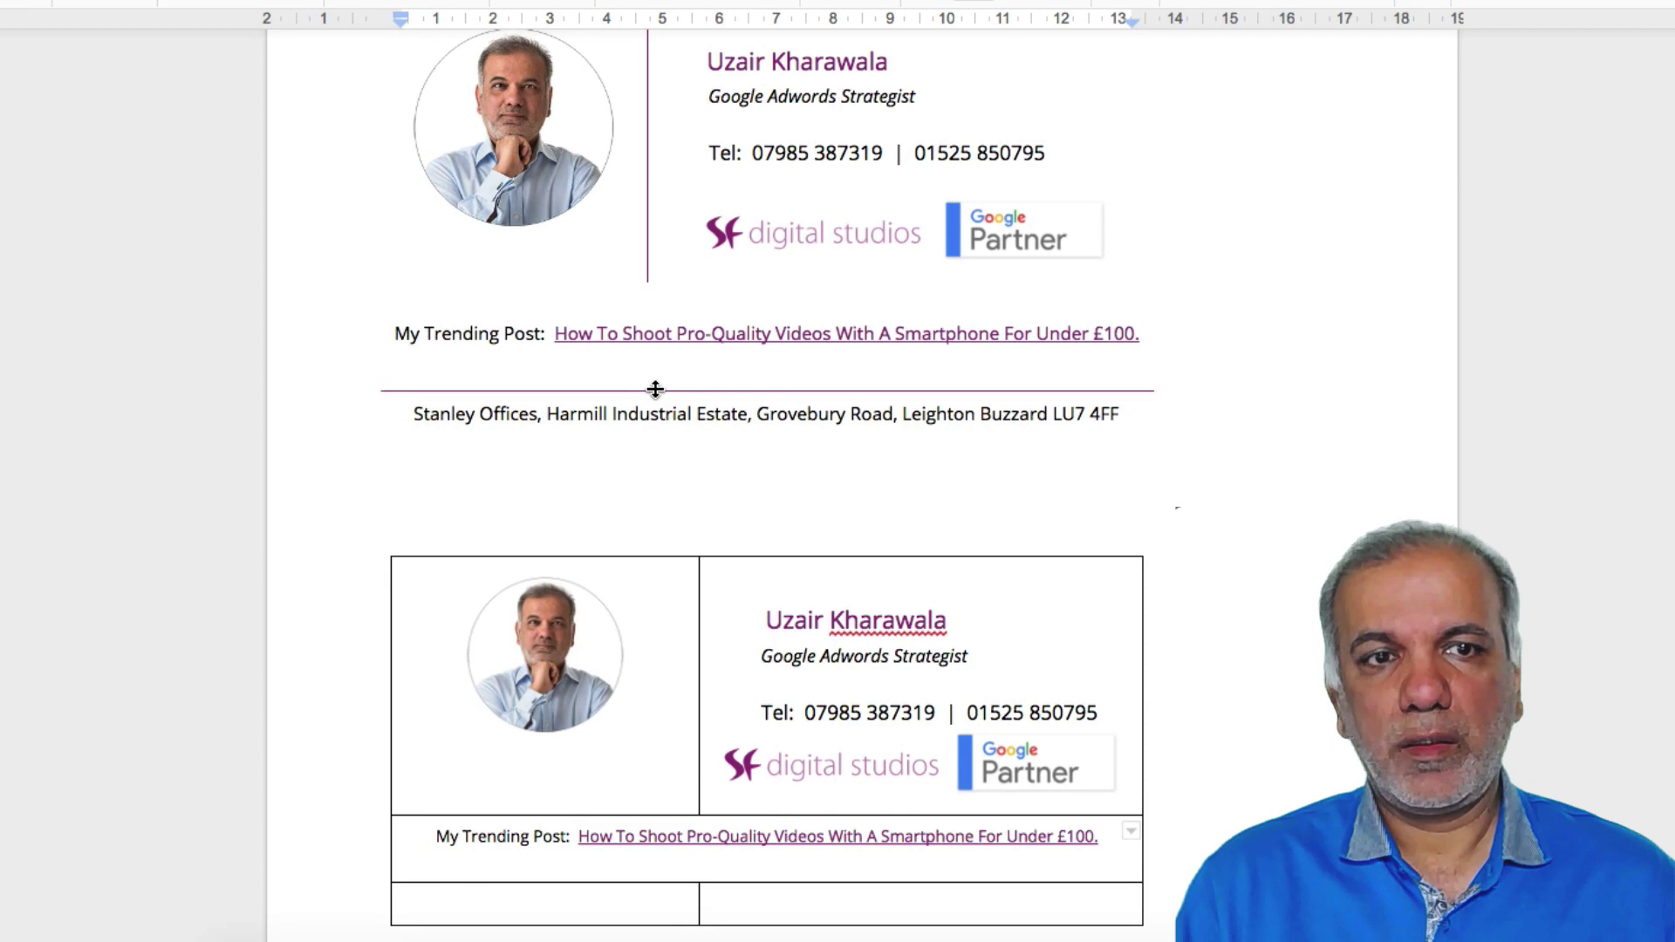
pyautogui.click(198, 96)
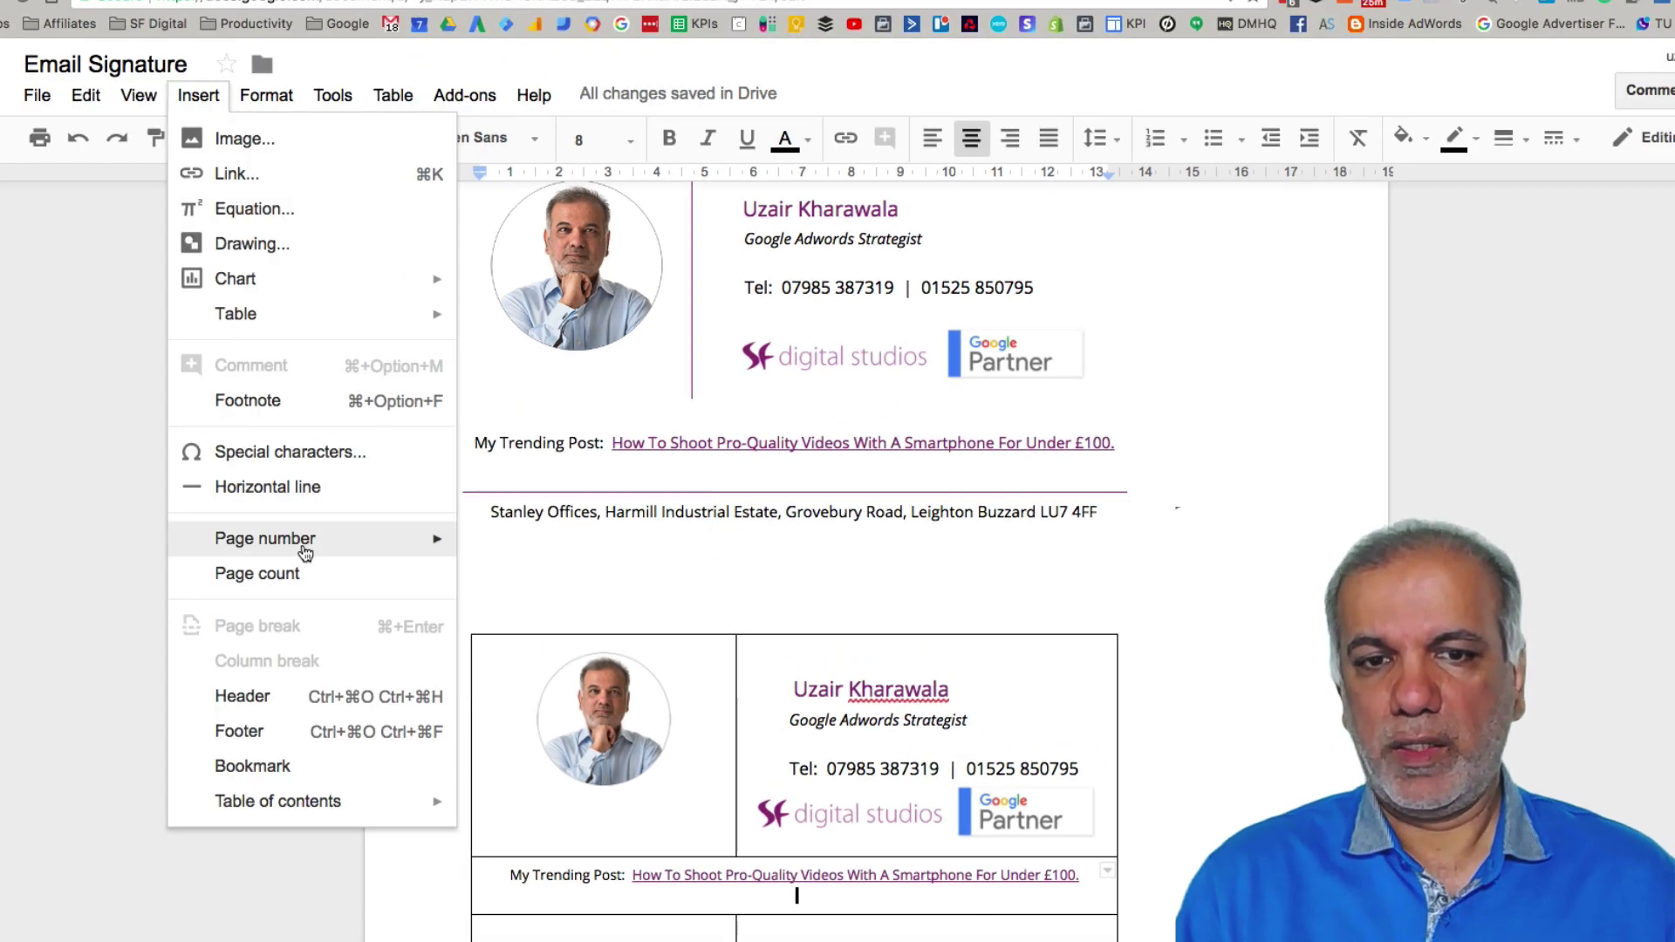
pyautogui.click(273, 488)
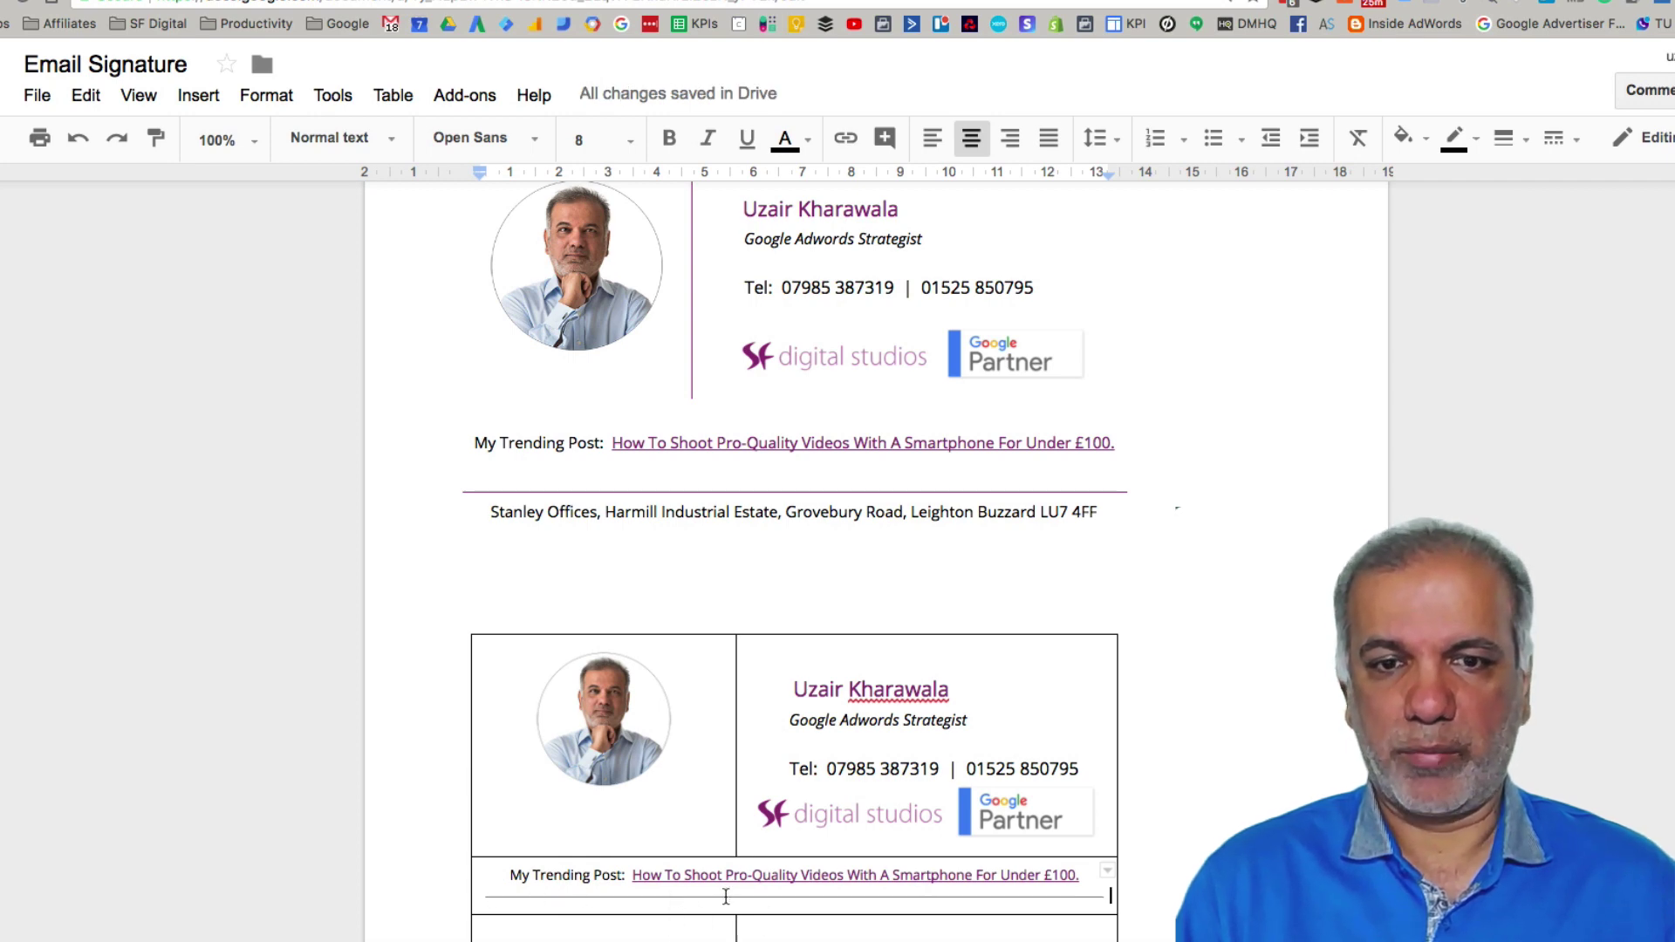
# Step: Merge the two cells of the table's third row into one
pyautogui.click(693, 935)
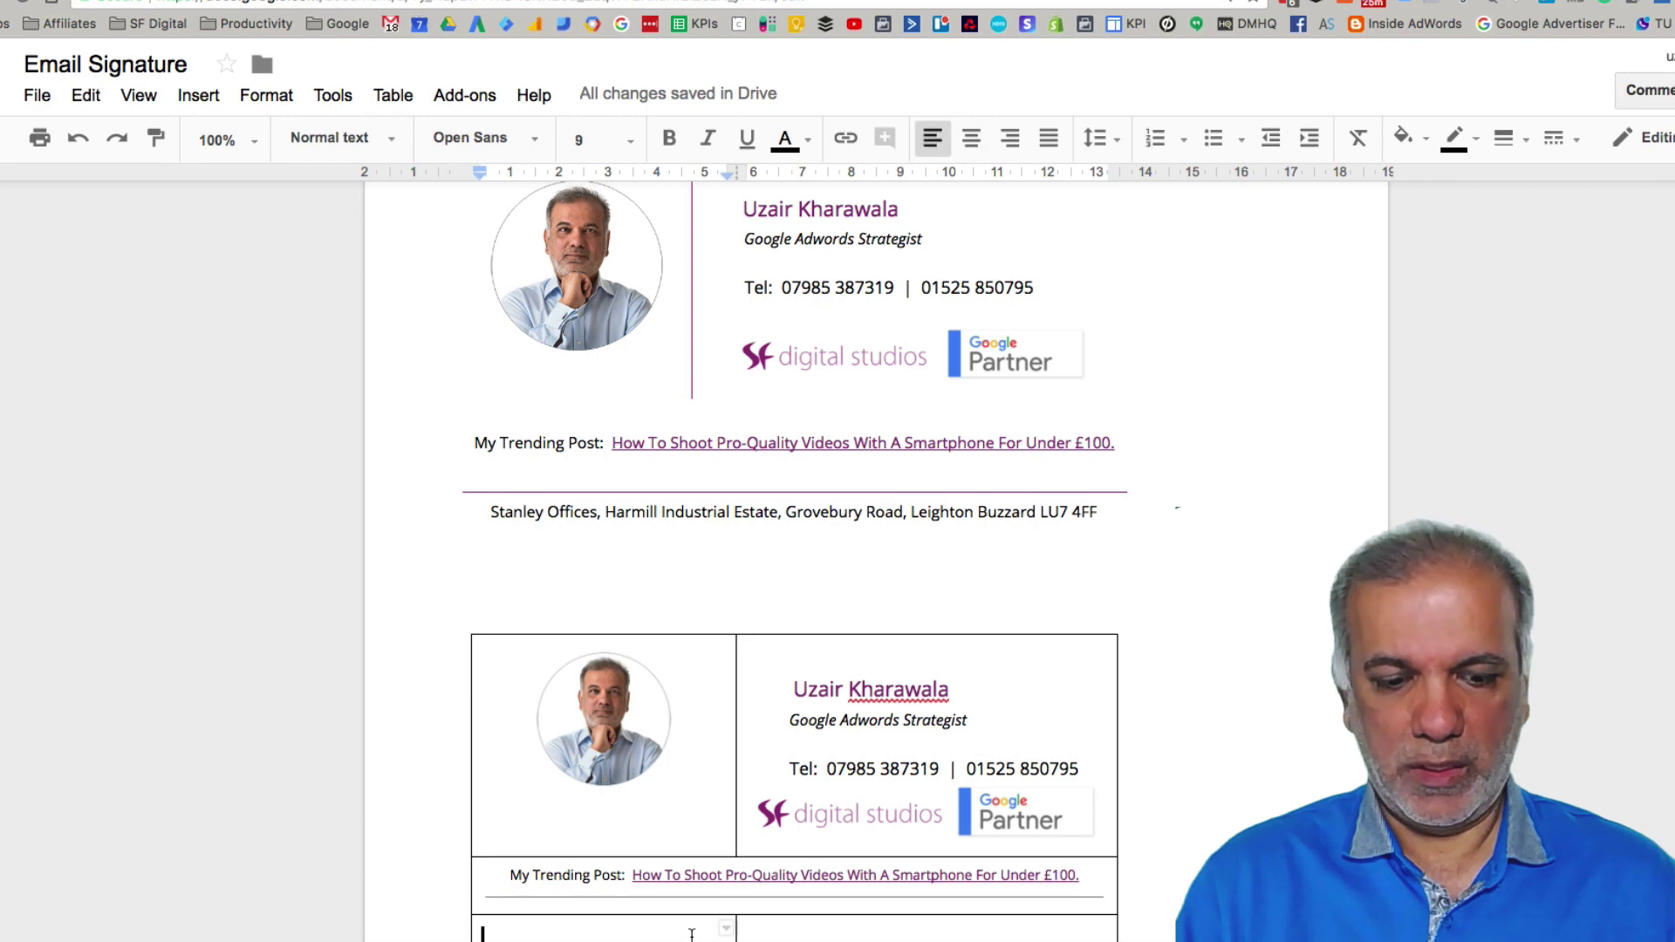
pyautogui.keyDown('shift'); pyautogui.click(853, 938); pyautogui.keyUp('shift')
pyautogui.rightClick(834, 933)
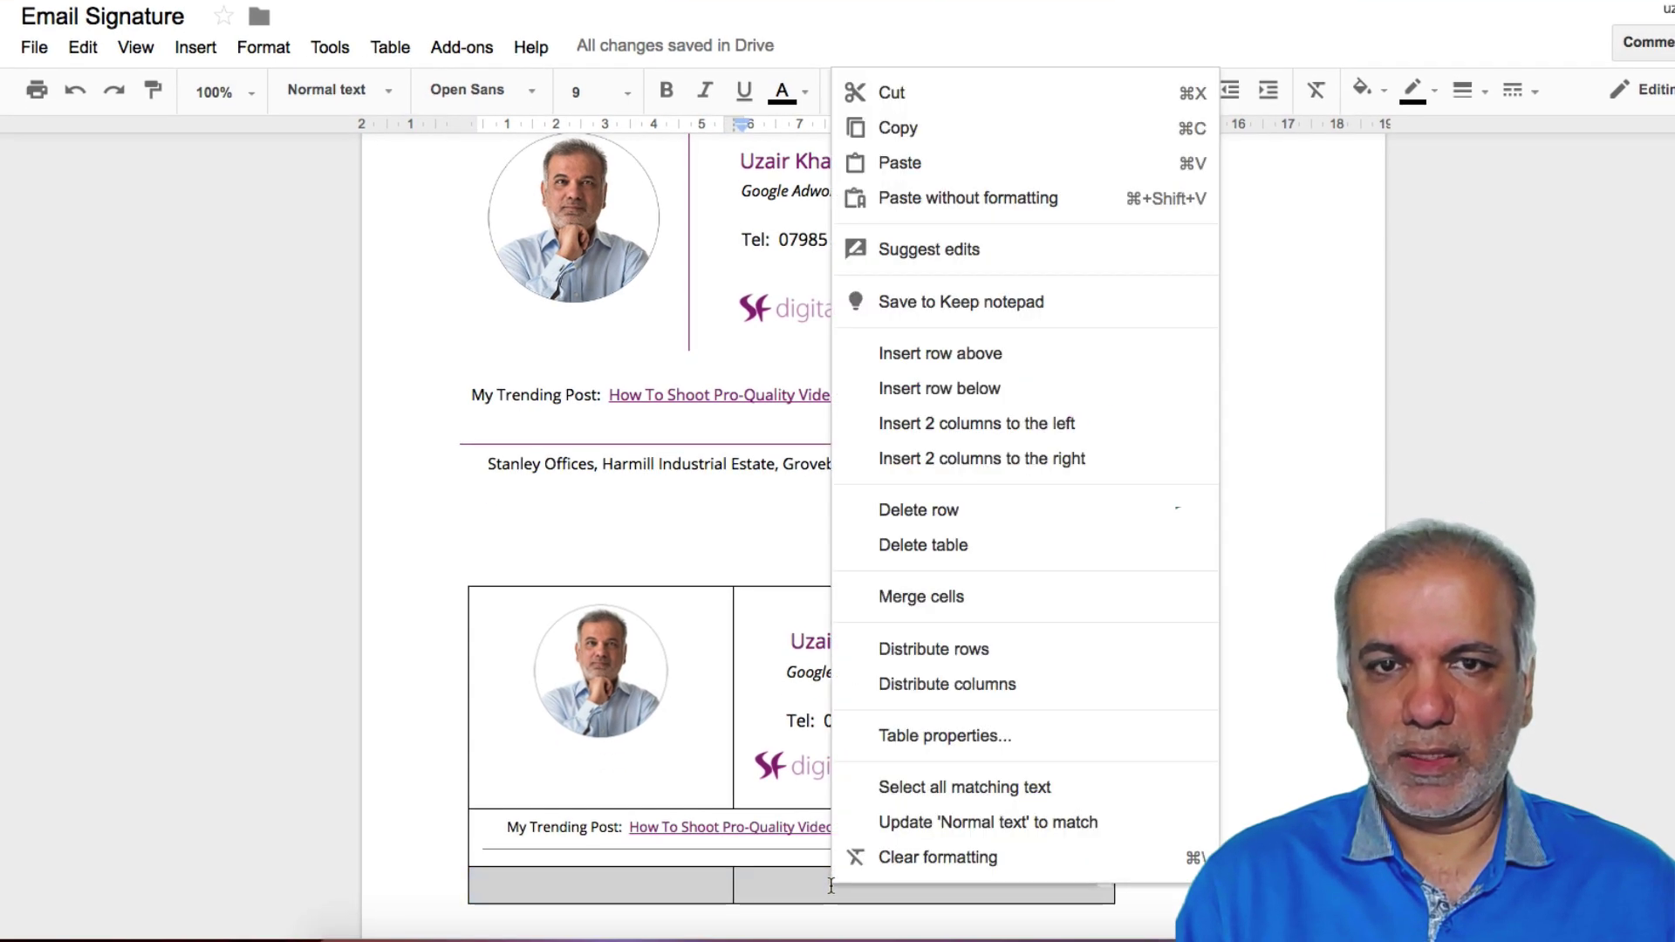
pyautogui.click(925, 598)
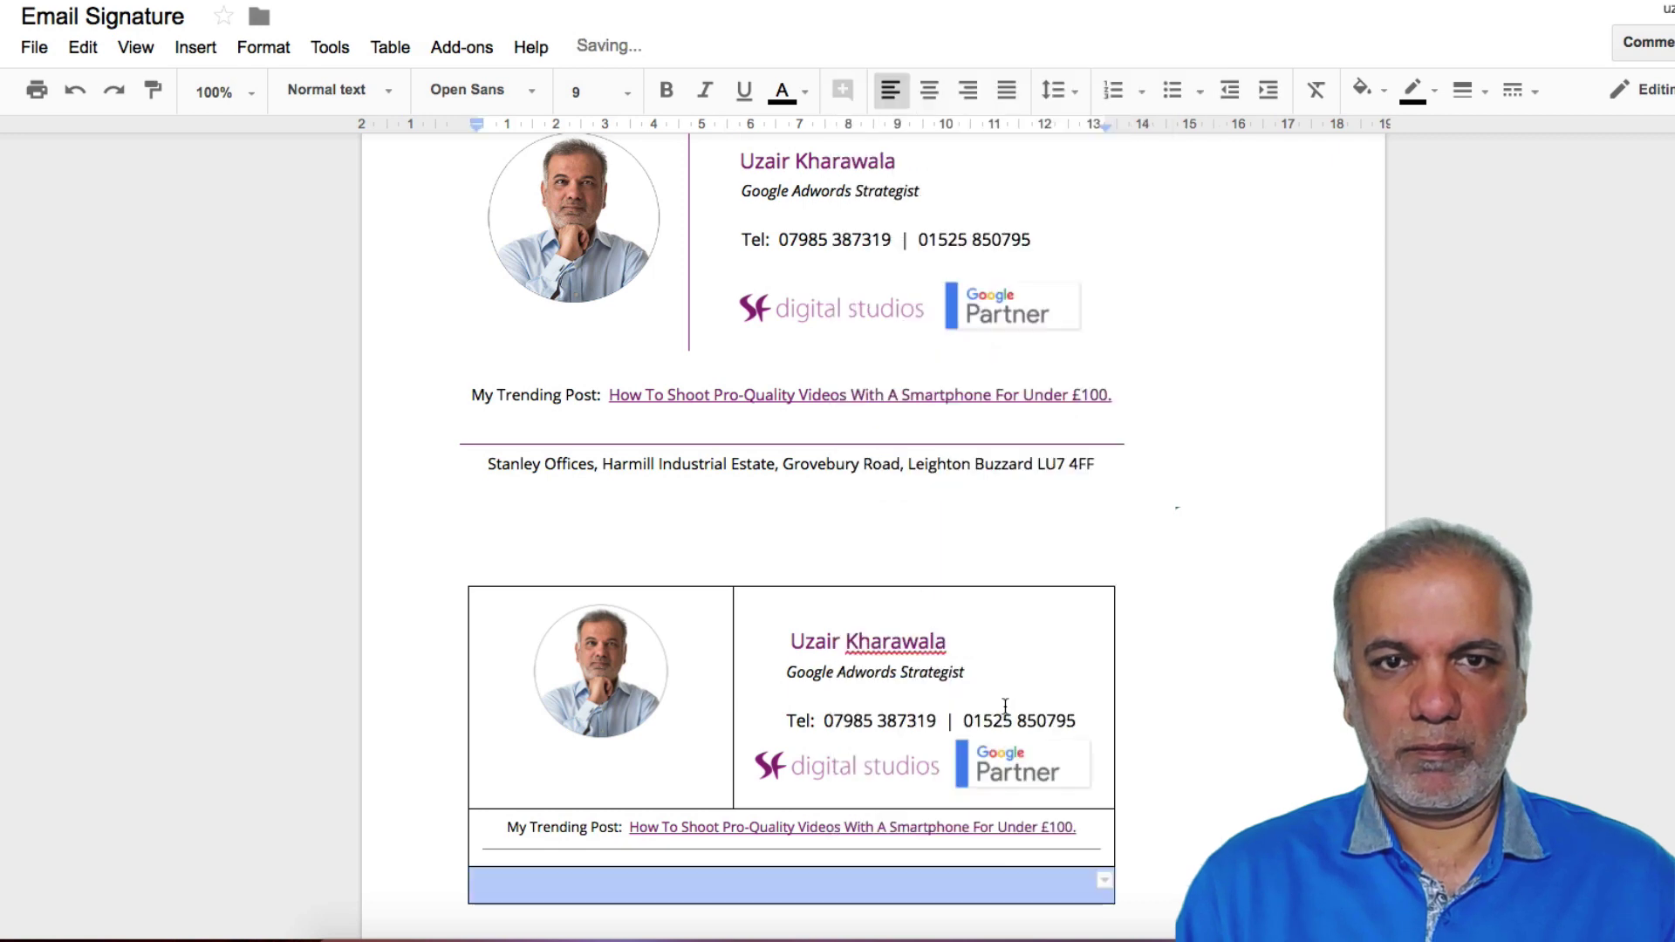
# Step: Copy the office address line from the original signature into the merged third row
pyautogui.click(692, 463)
pyautogui.doubleClick(690, 465)
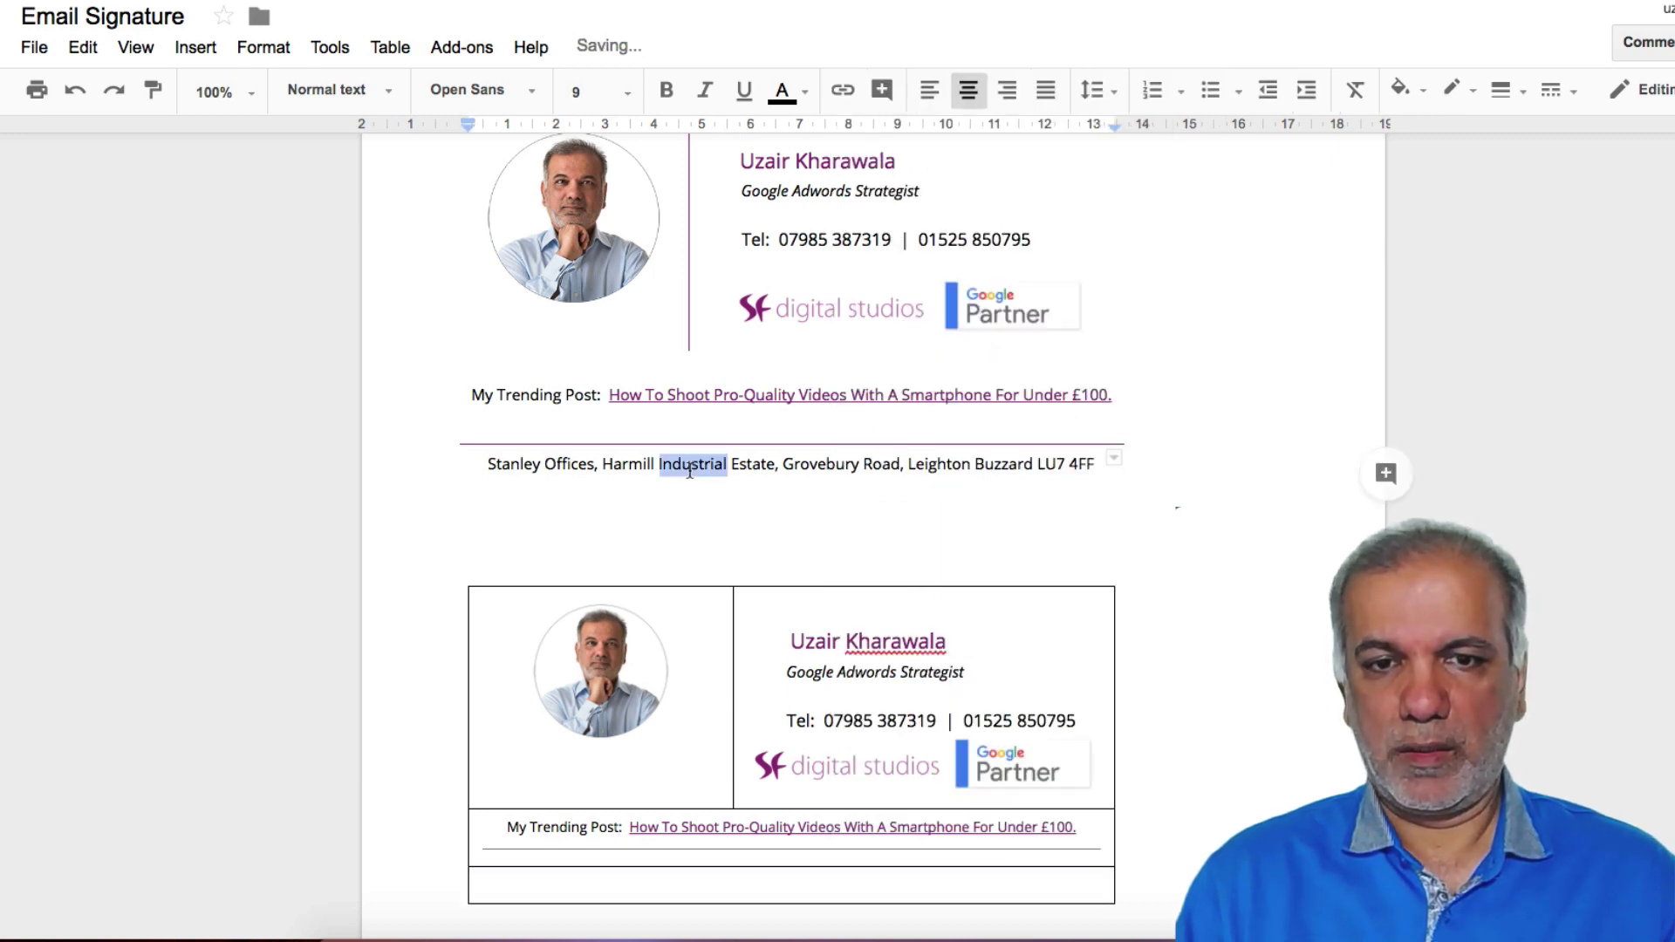
pyautogui.tripleClick(689, 464)
pyautogui.hotkey('ctrl', 'c')
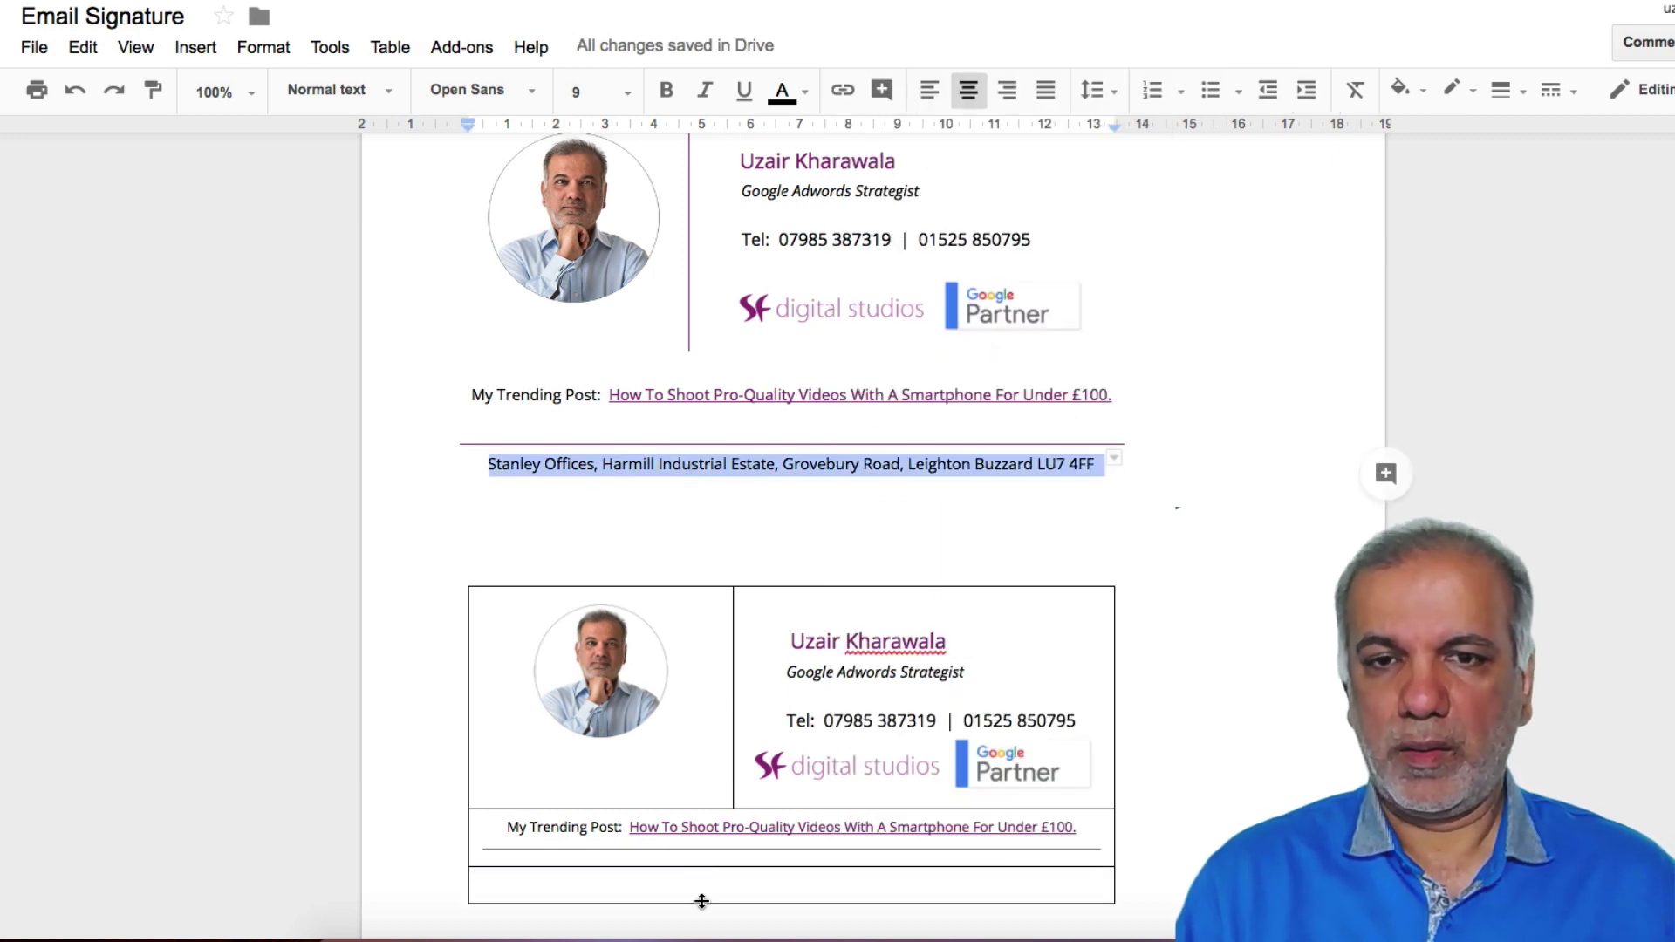
pyautogui.click(699, 899)
pyautogui.hotkey('ctrl', 'v')
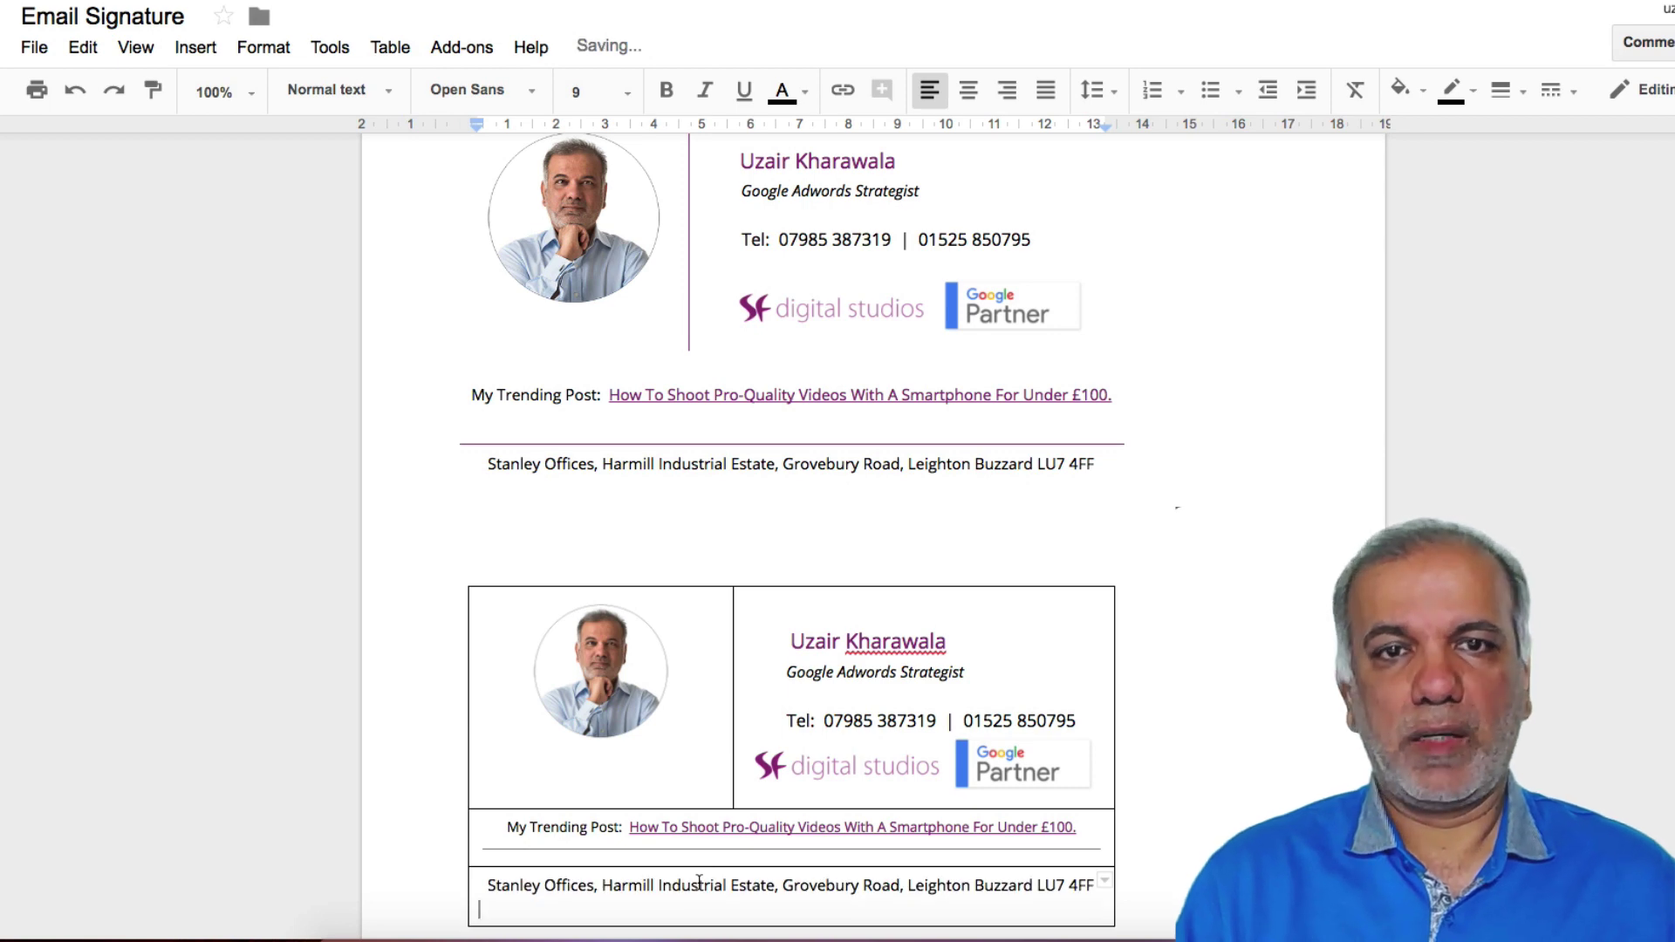
pyautogui.click(1247, 731)
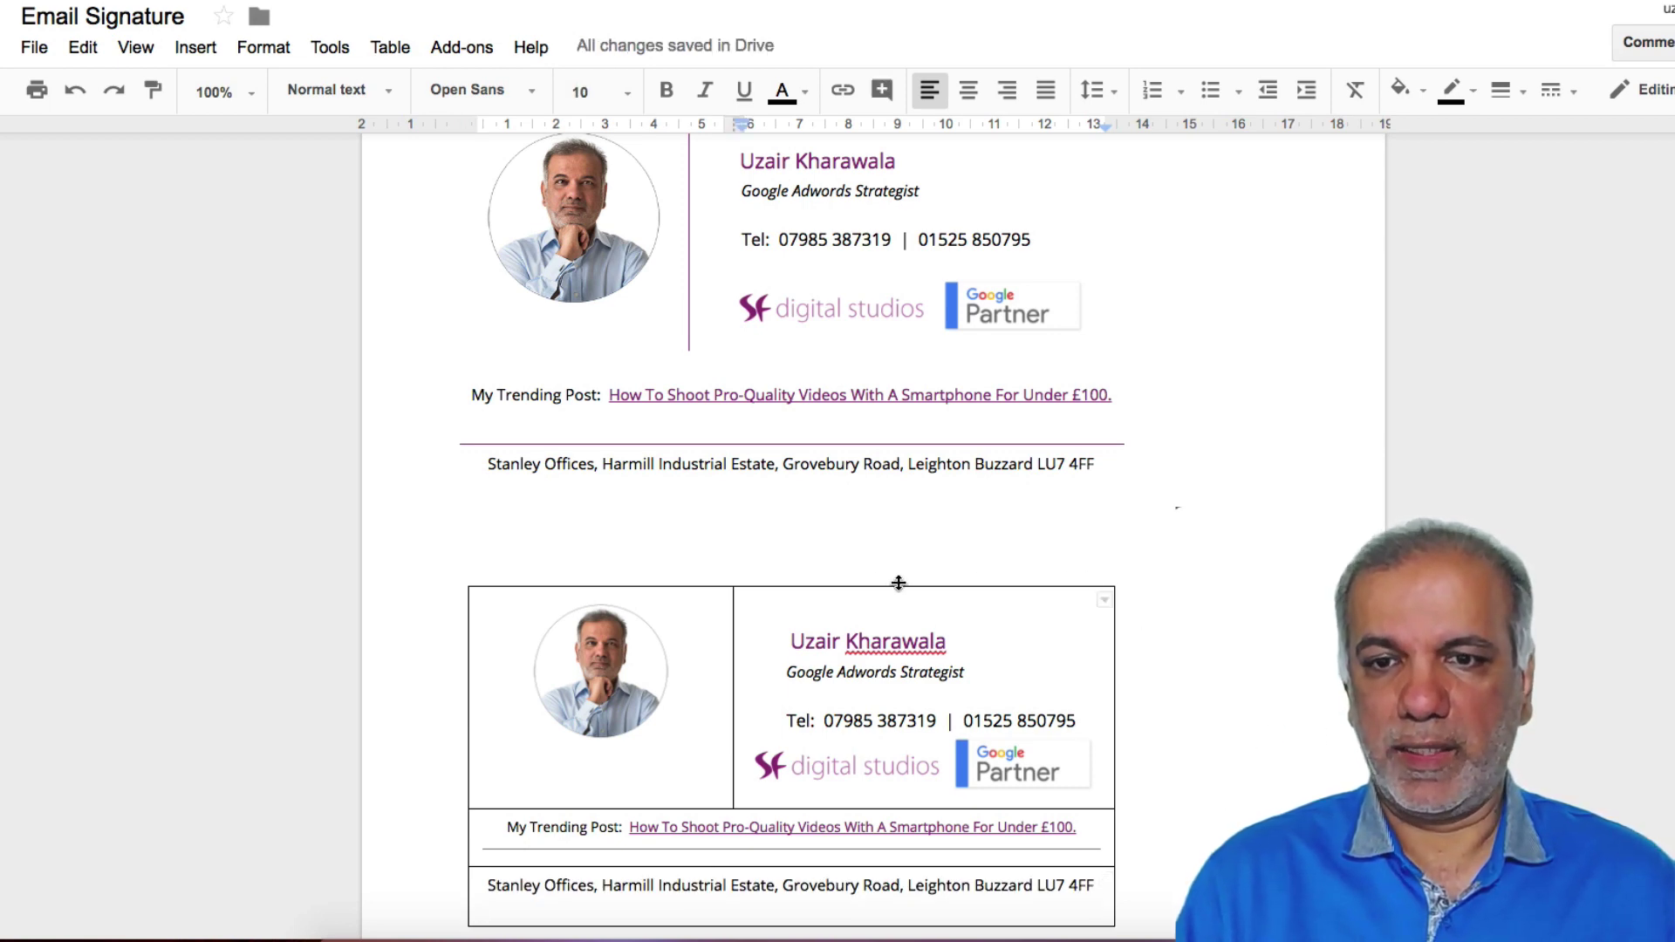
# Step: Set the border colour of the whole signature table to white
pyautogui.moveTo(1162, 747); pyautogui.dragTo(1181, 520)
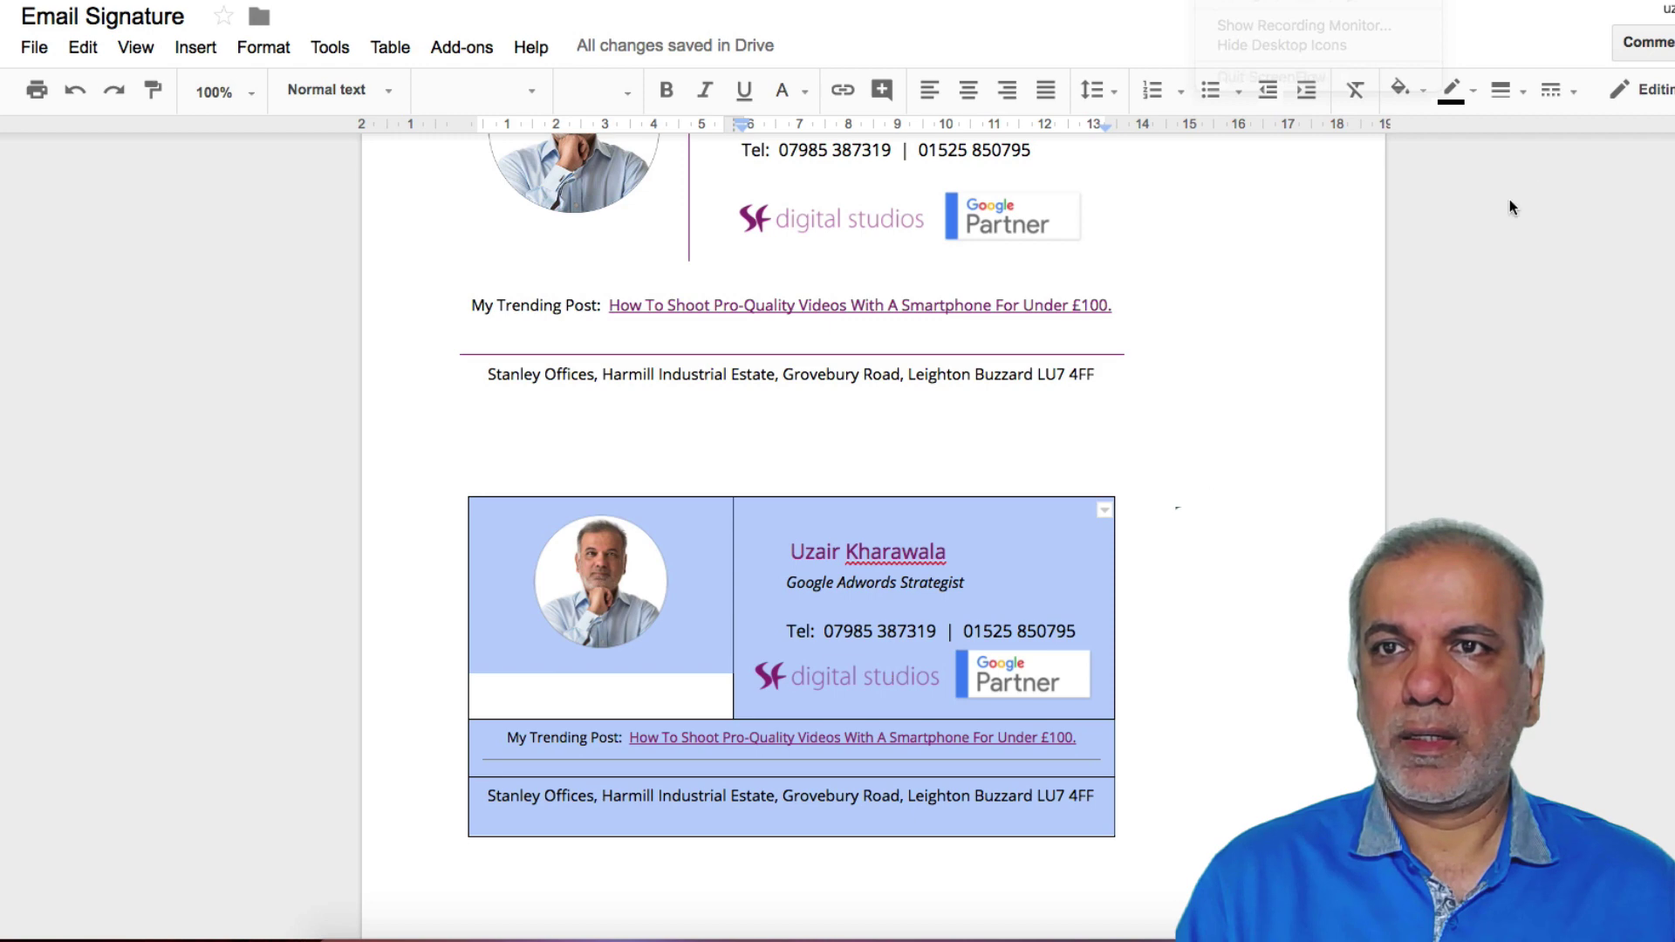
pyautogui.click(1468, 96)
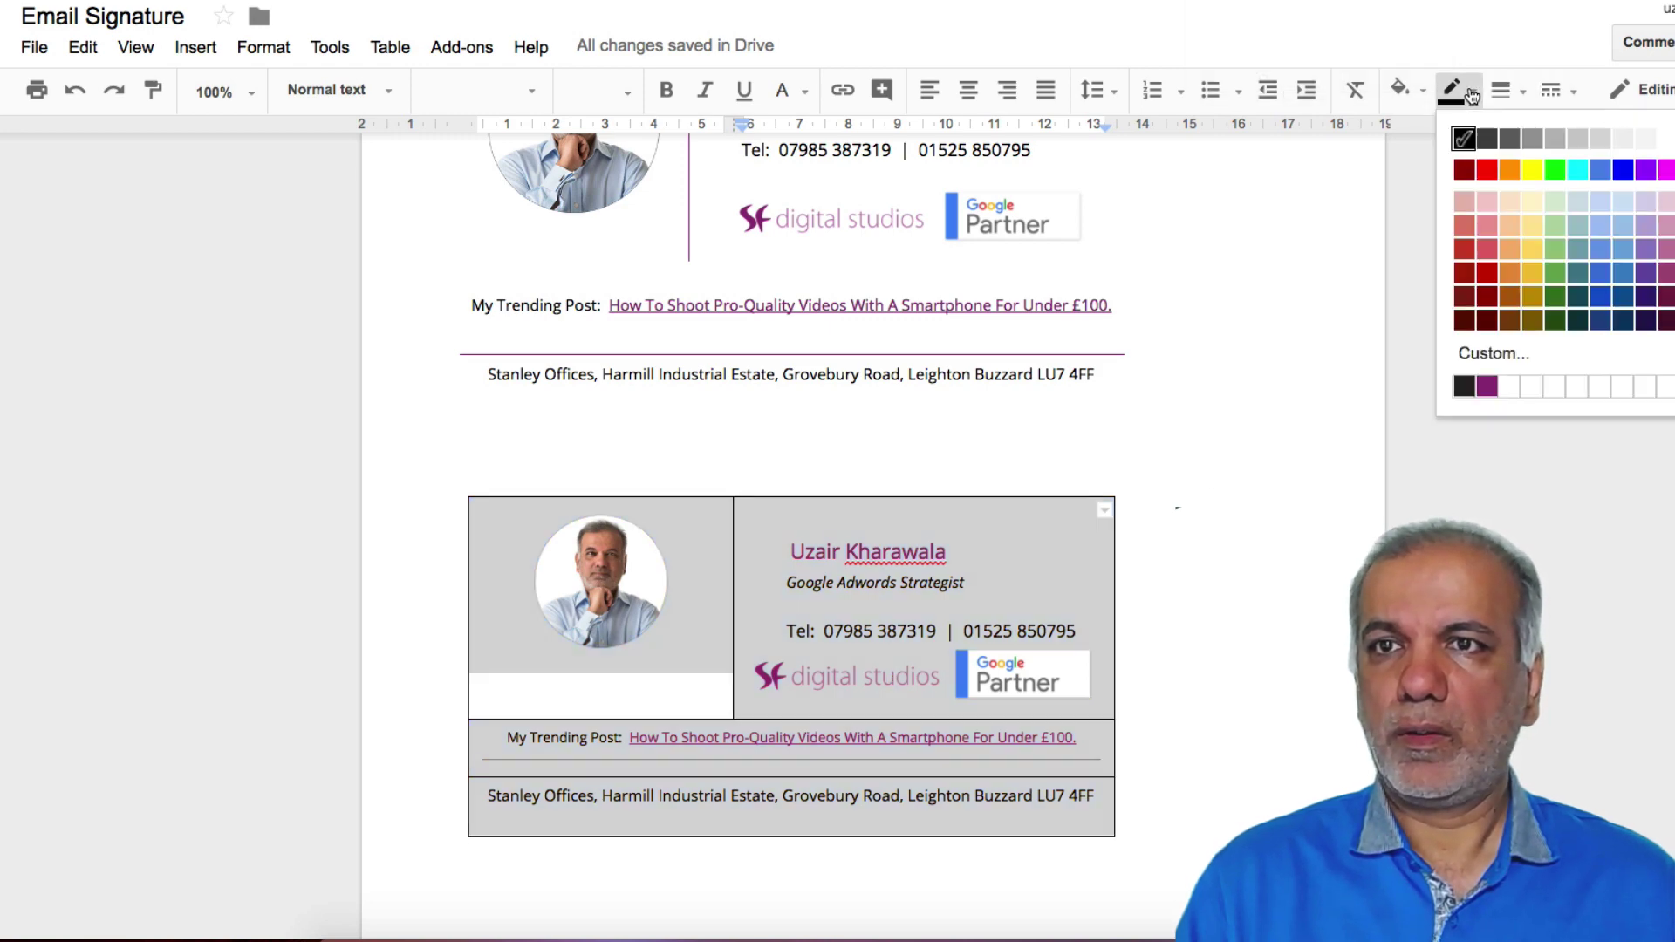
pyautogui.click(1471, 96)
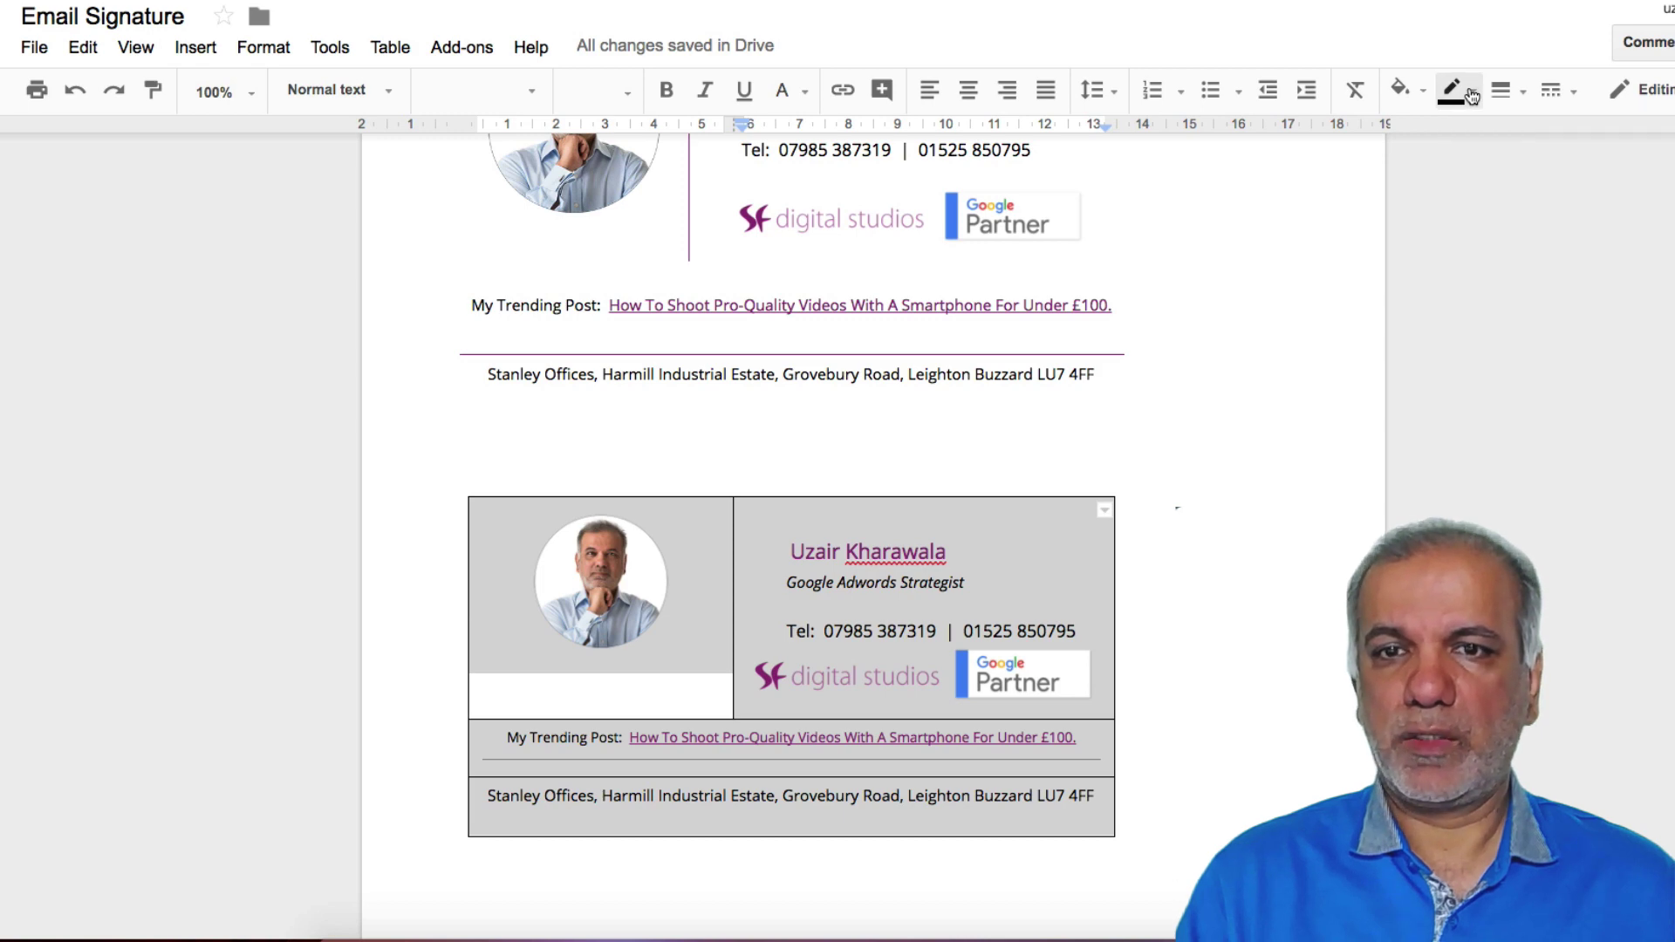
pyautogui.click(1472, 96)
pyautogui.click(1668, 139)
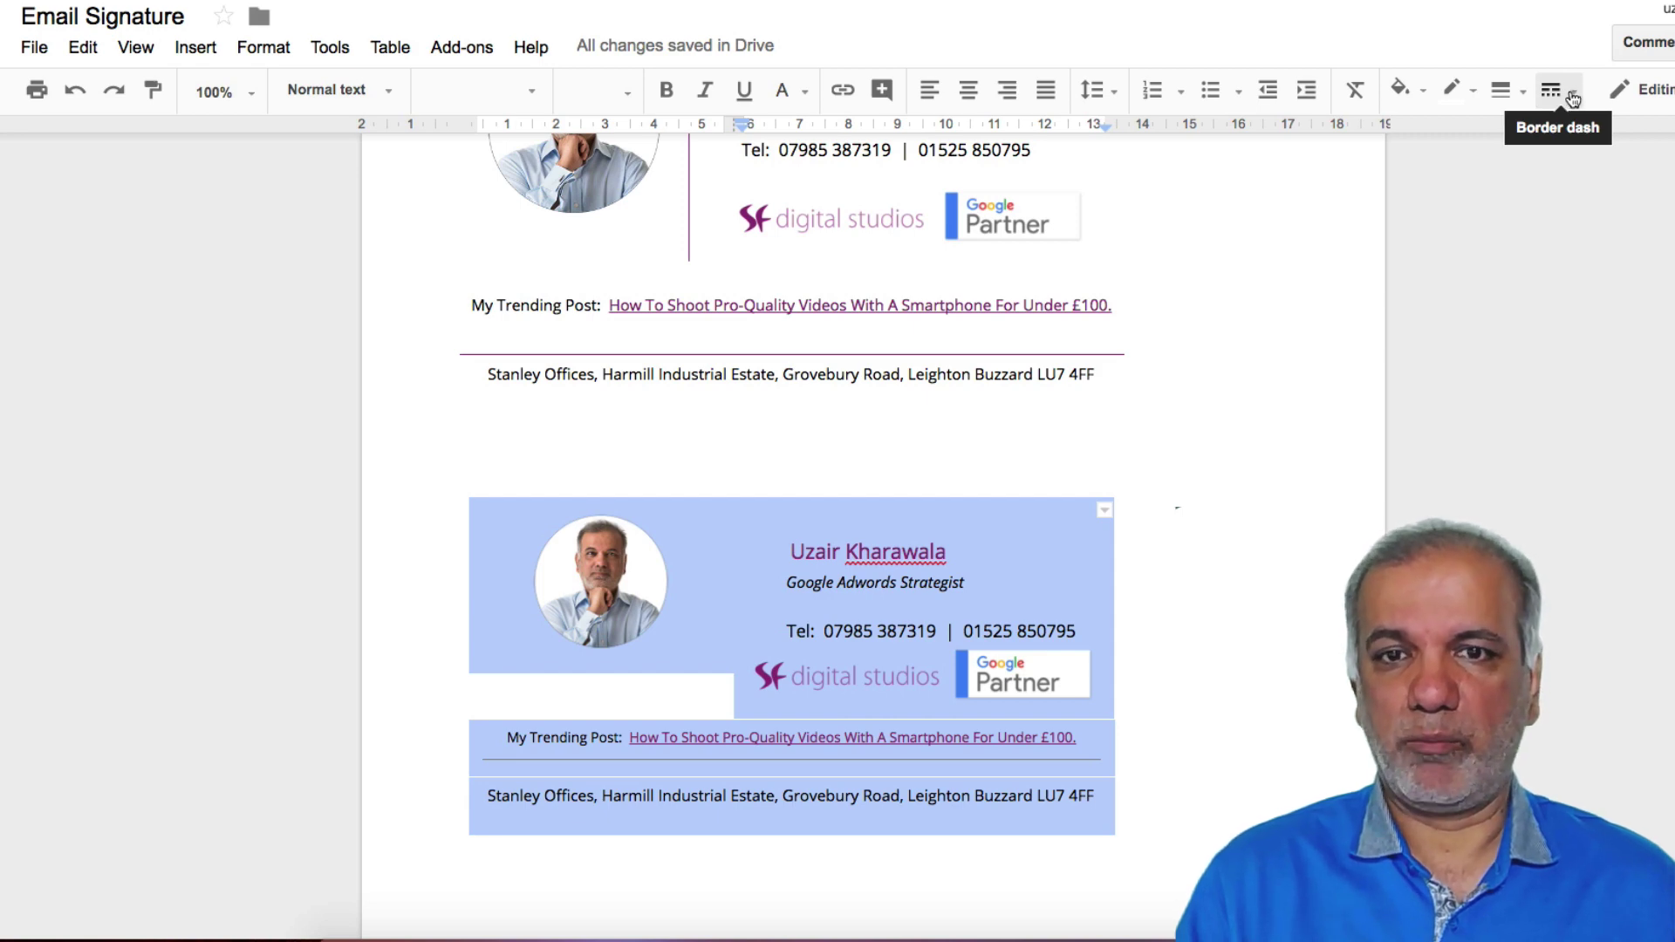
pyautogui.click(1269, 458)
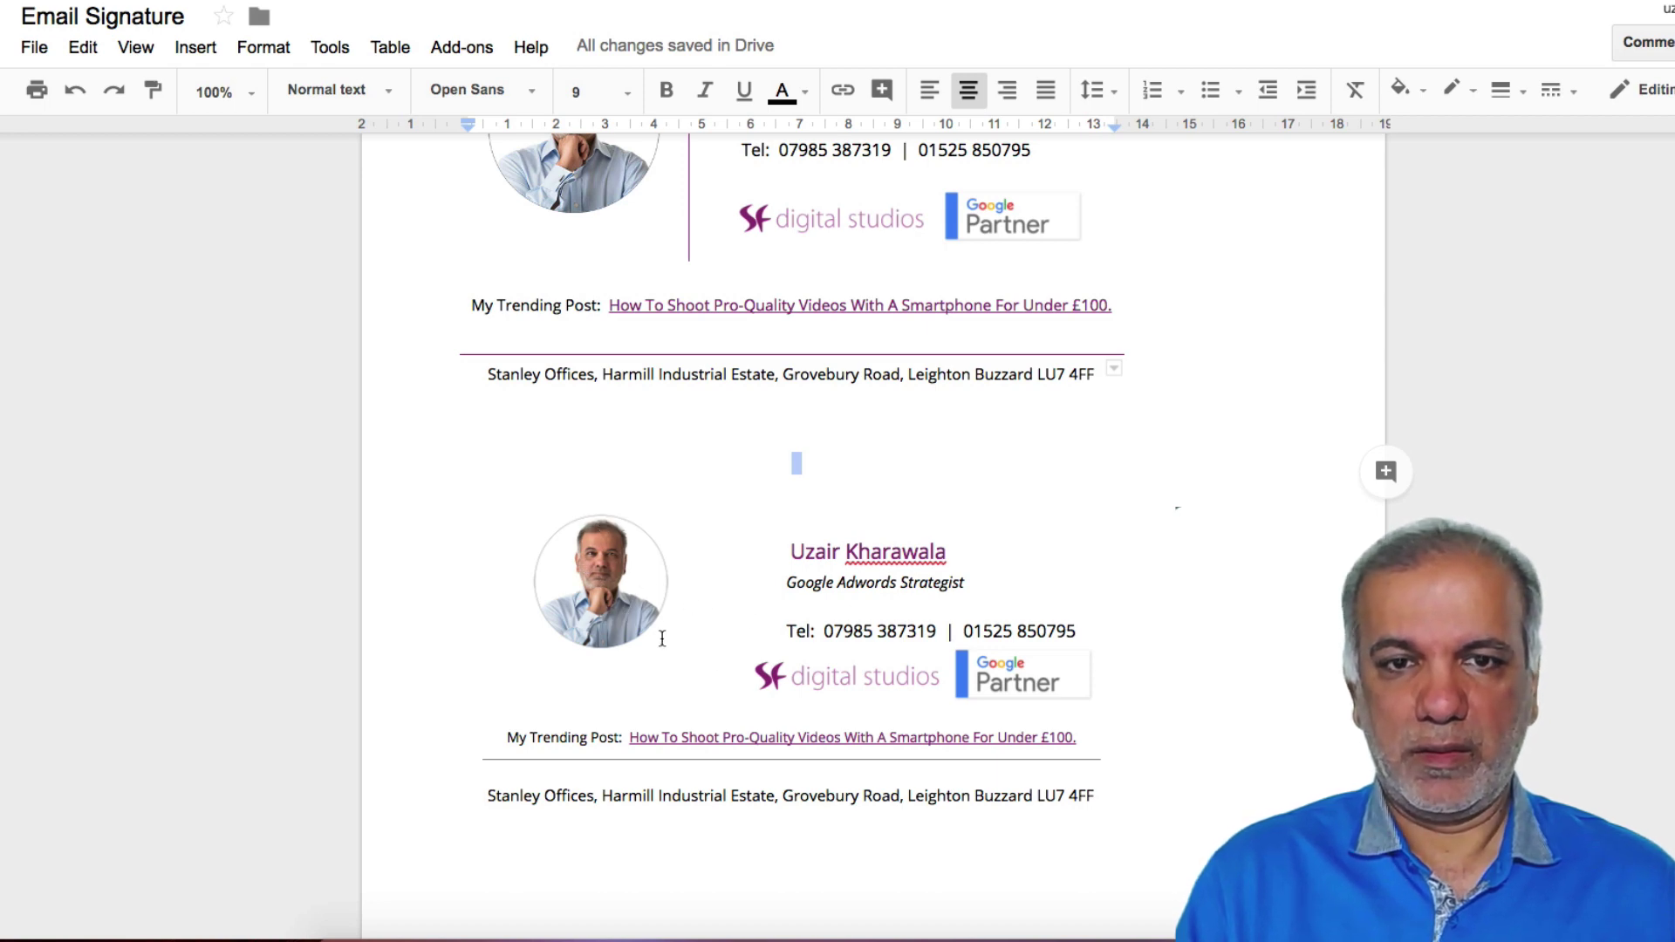
# Step: Enlarge the profile photo in the table proportionally so it fills more of its cell
pyautogui.click(636, 602)
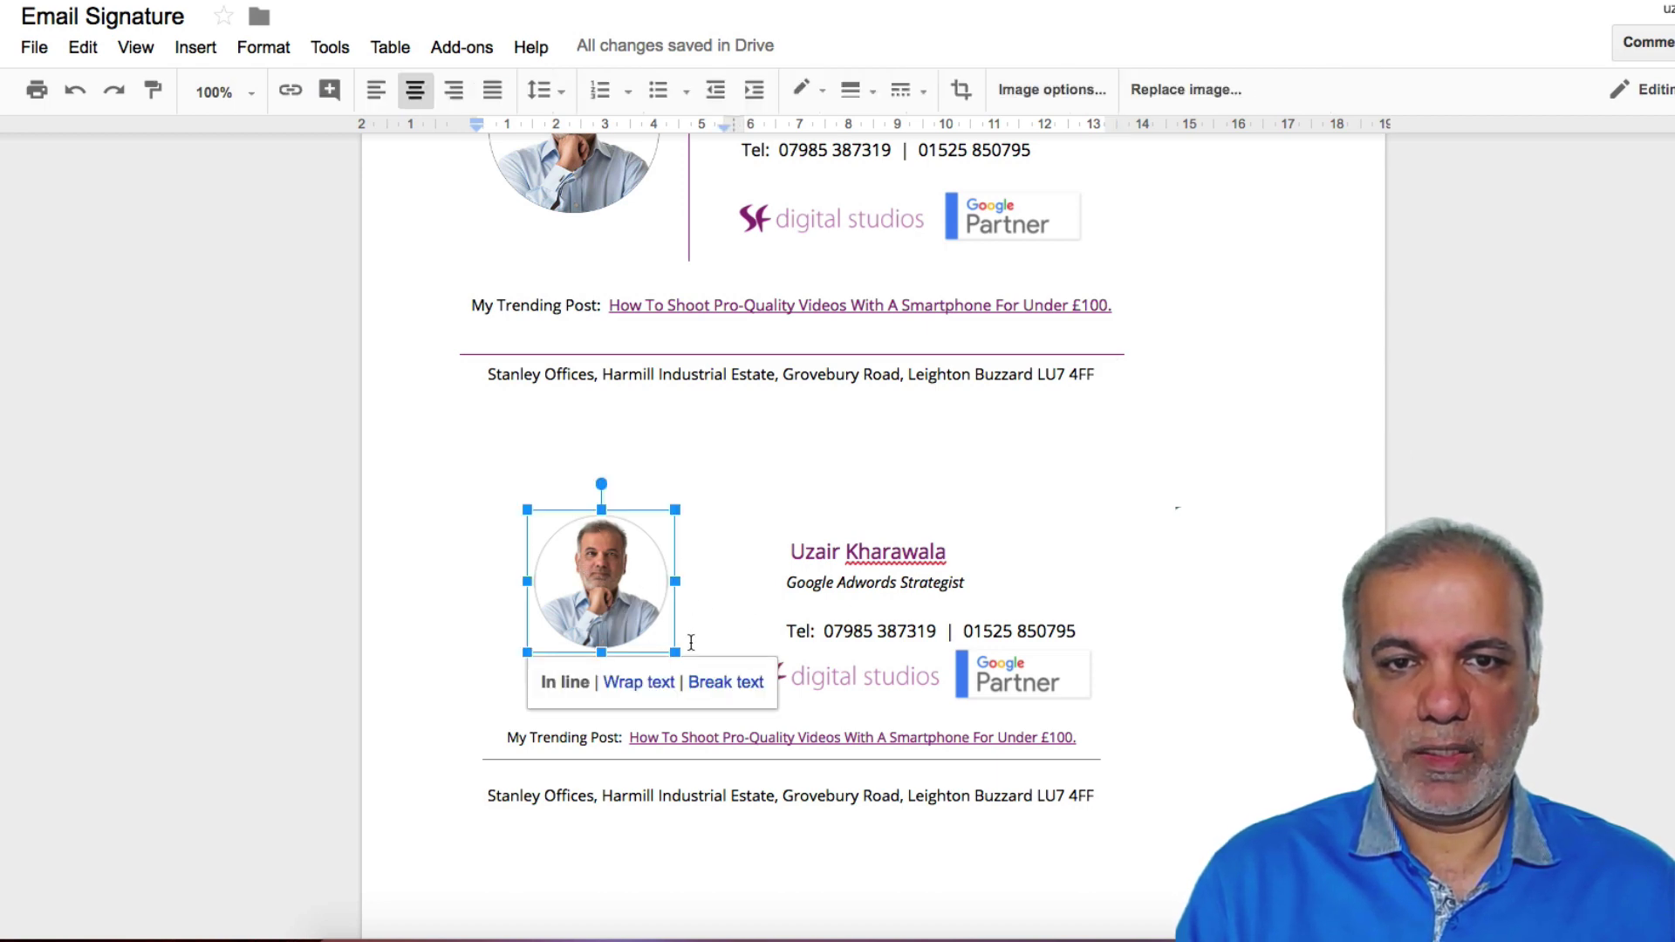
pyautogui.moveTo(675, 652); pyautogui.dragTo(706, 659)
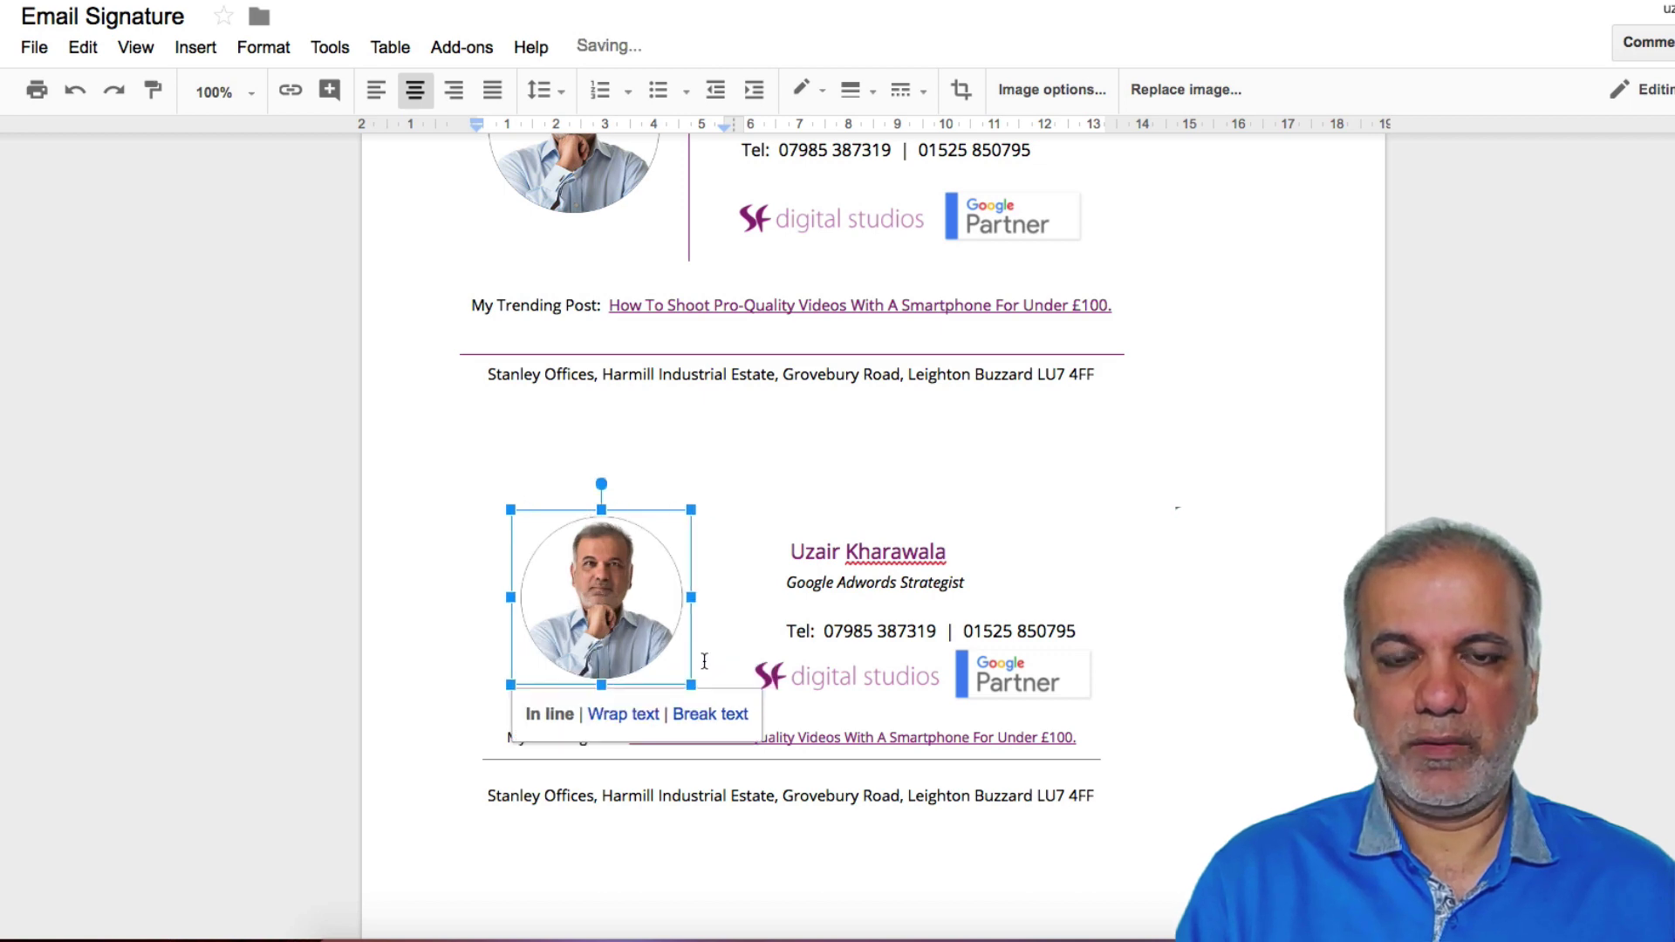
pyautogui.click(1114, 598)
pyautogui.click(1288, 489)
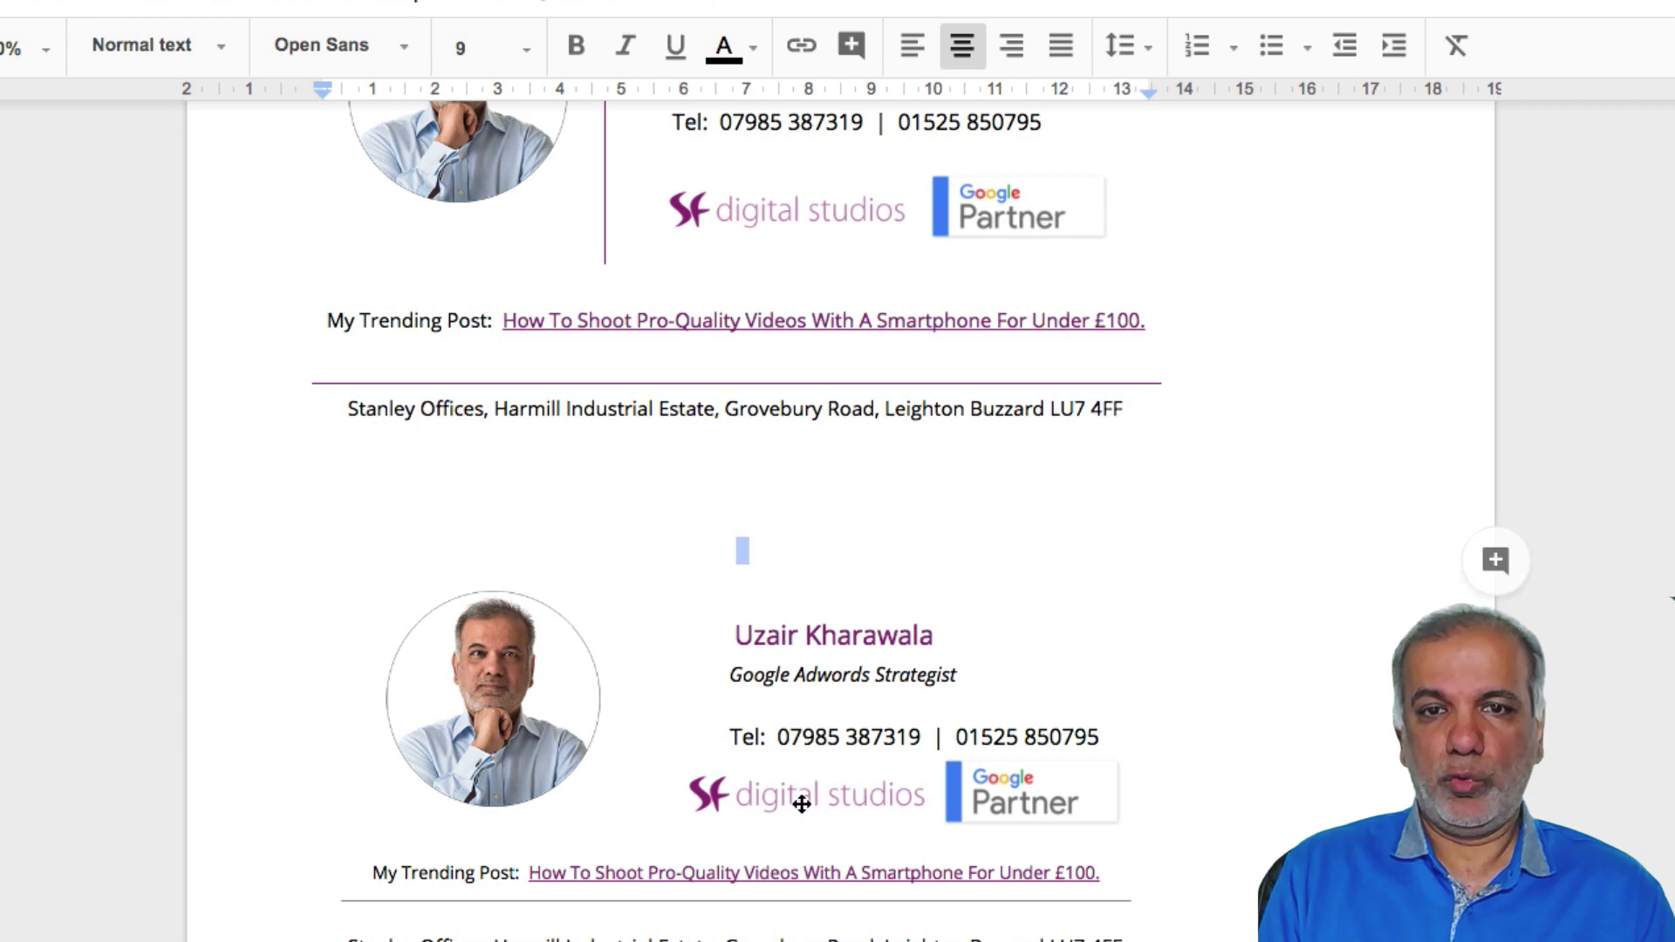
pyautogui.click(766, 809)
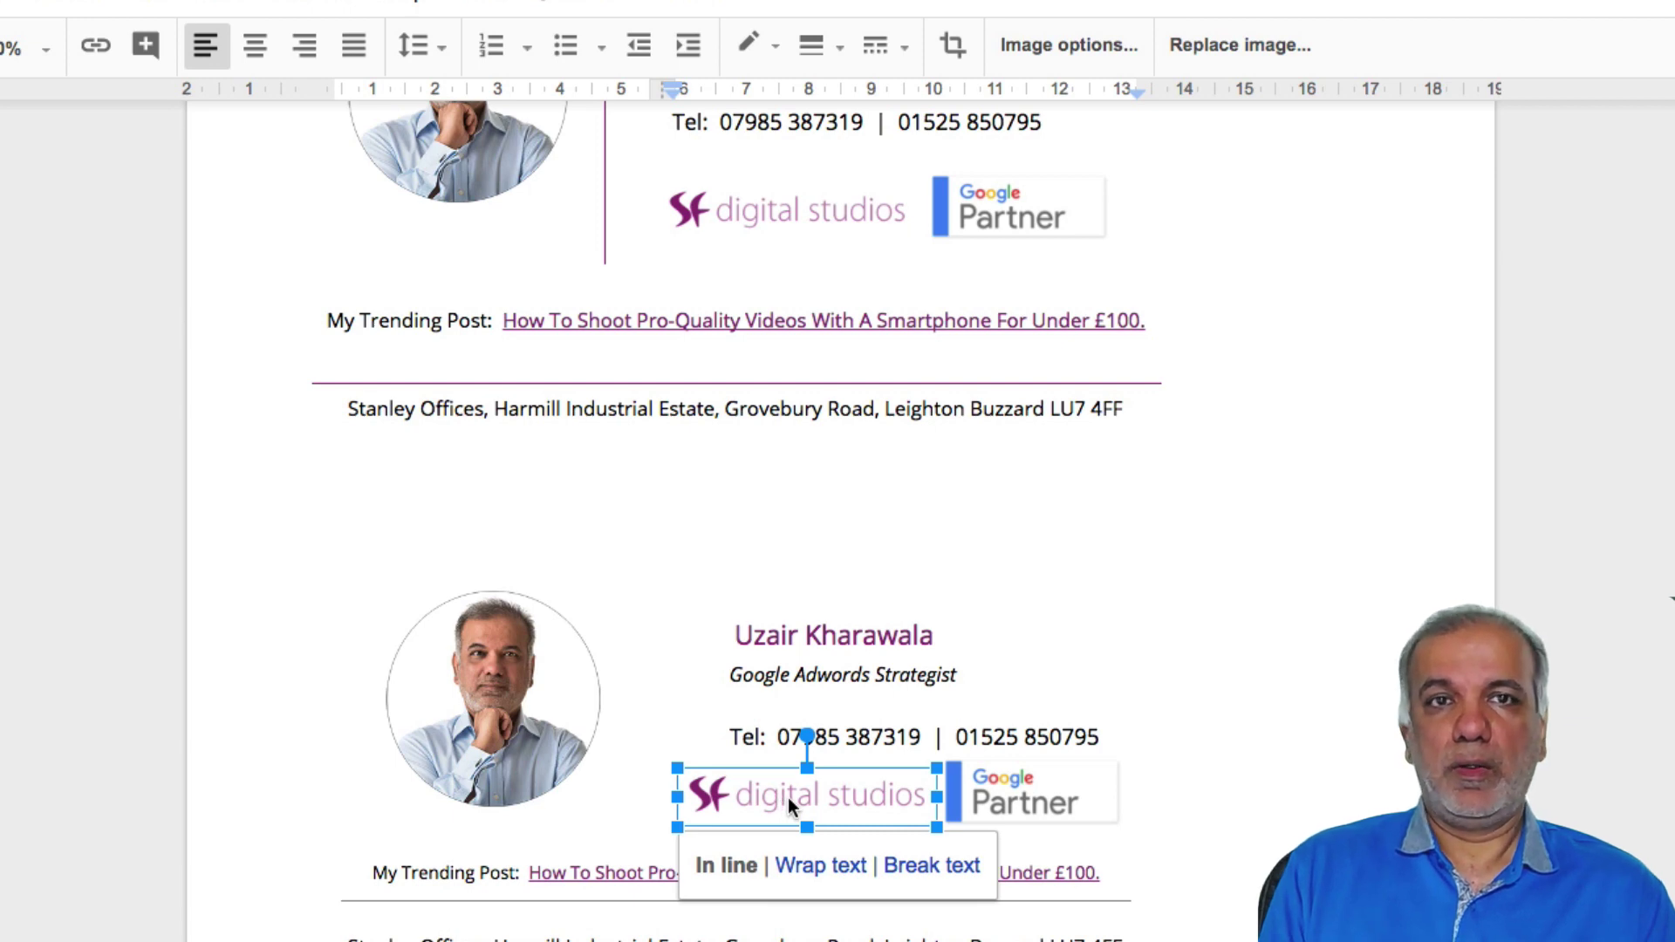
pyautogui.click(96, 54)
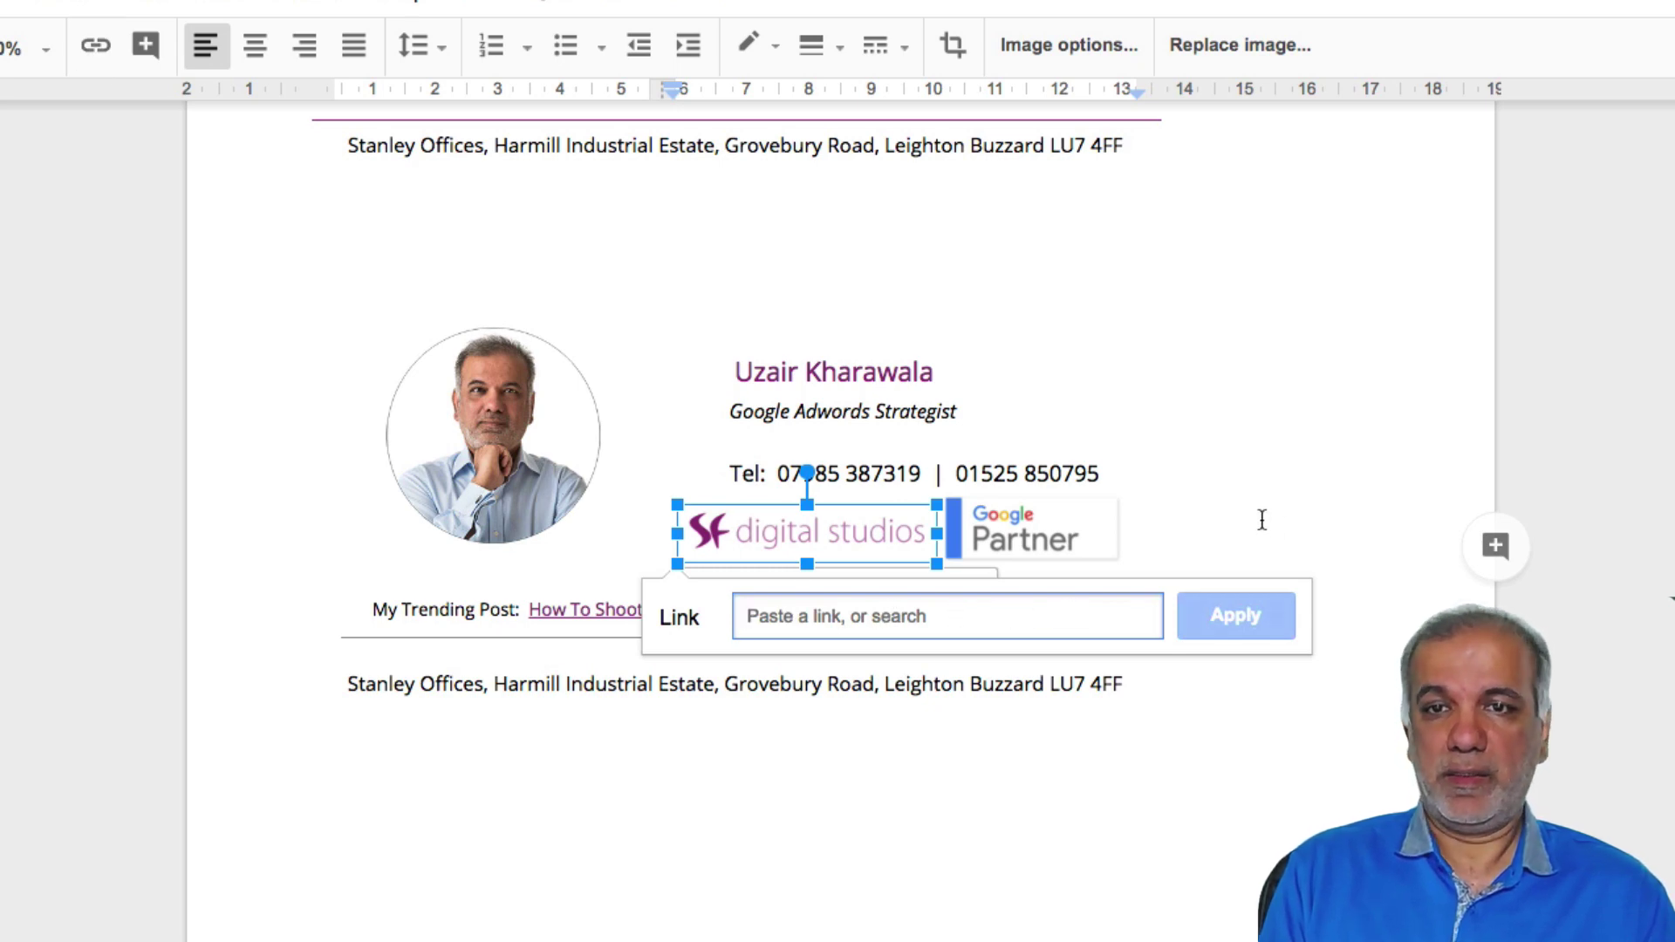
pyautogui.click(1300, 474)
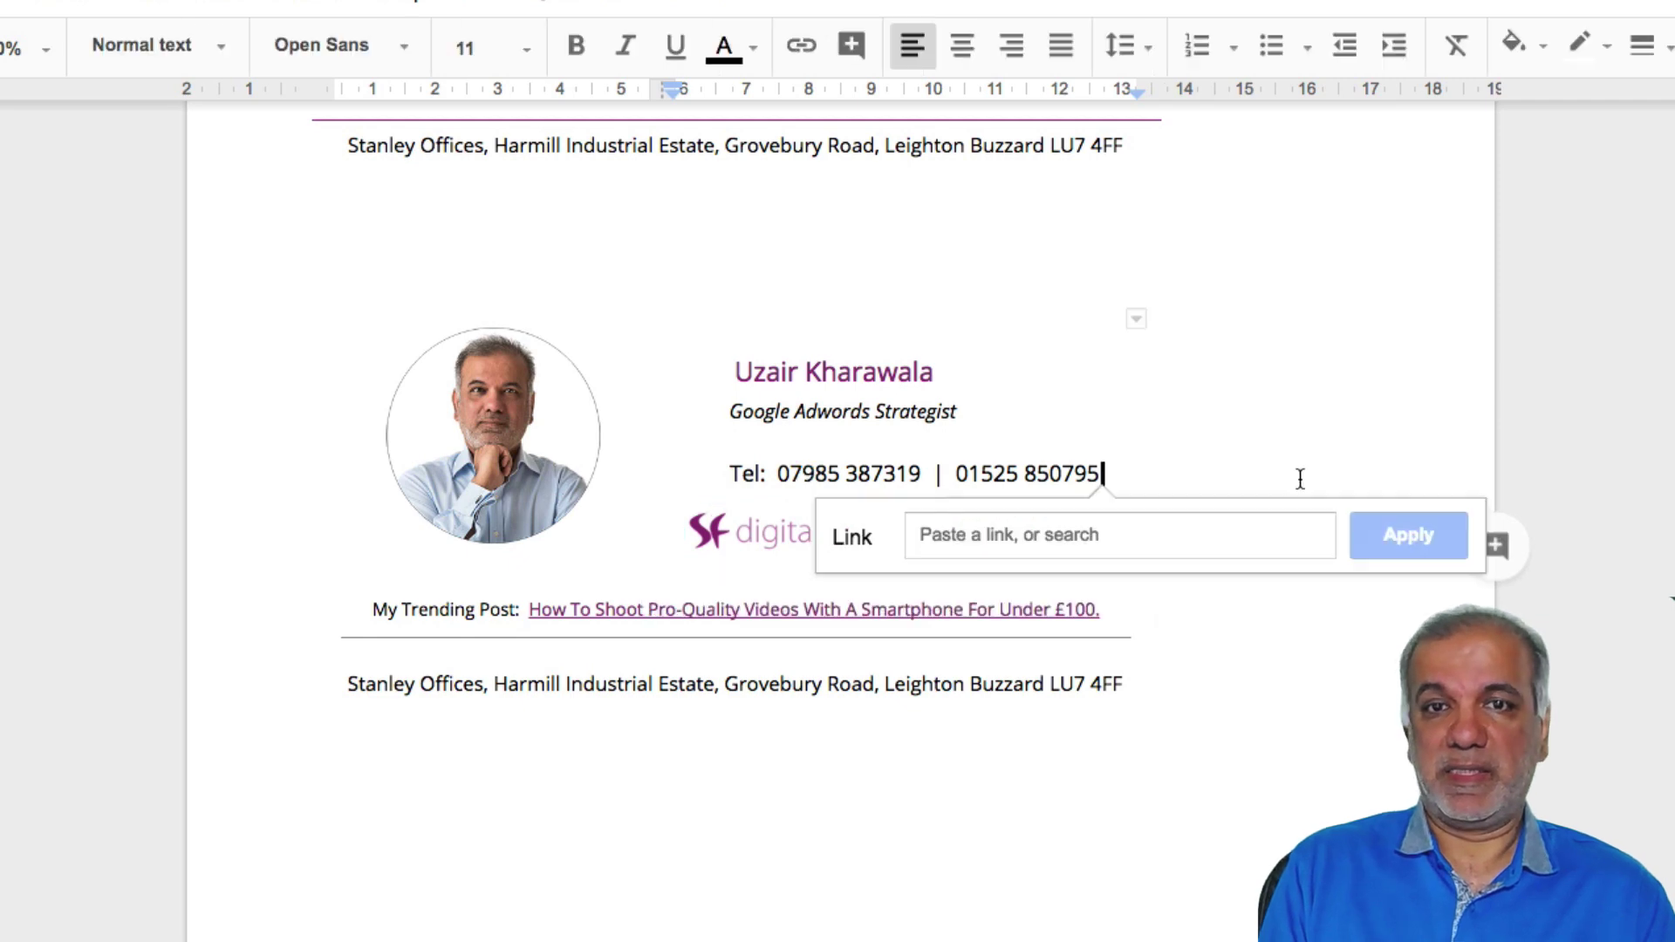
pyautogui.click(1050, 541)
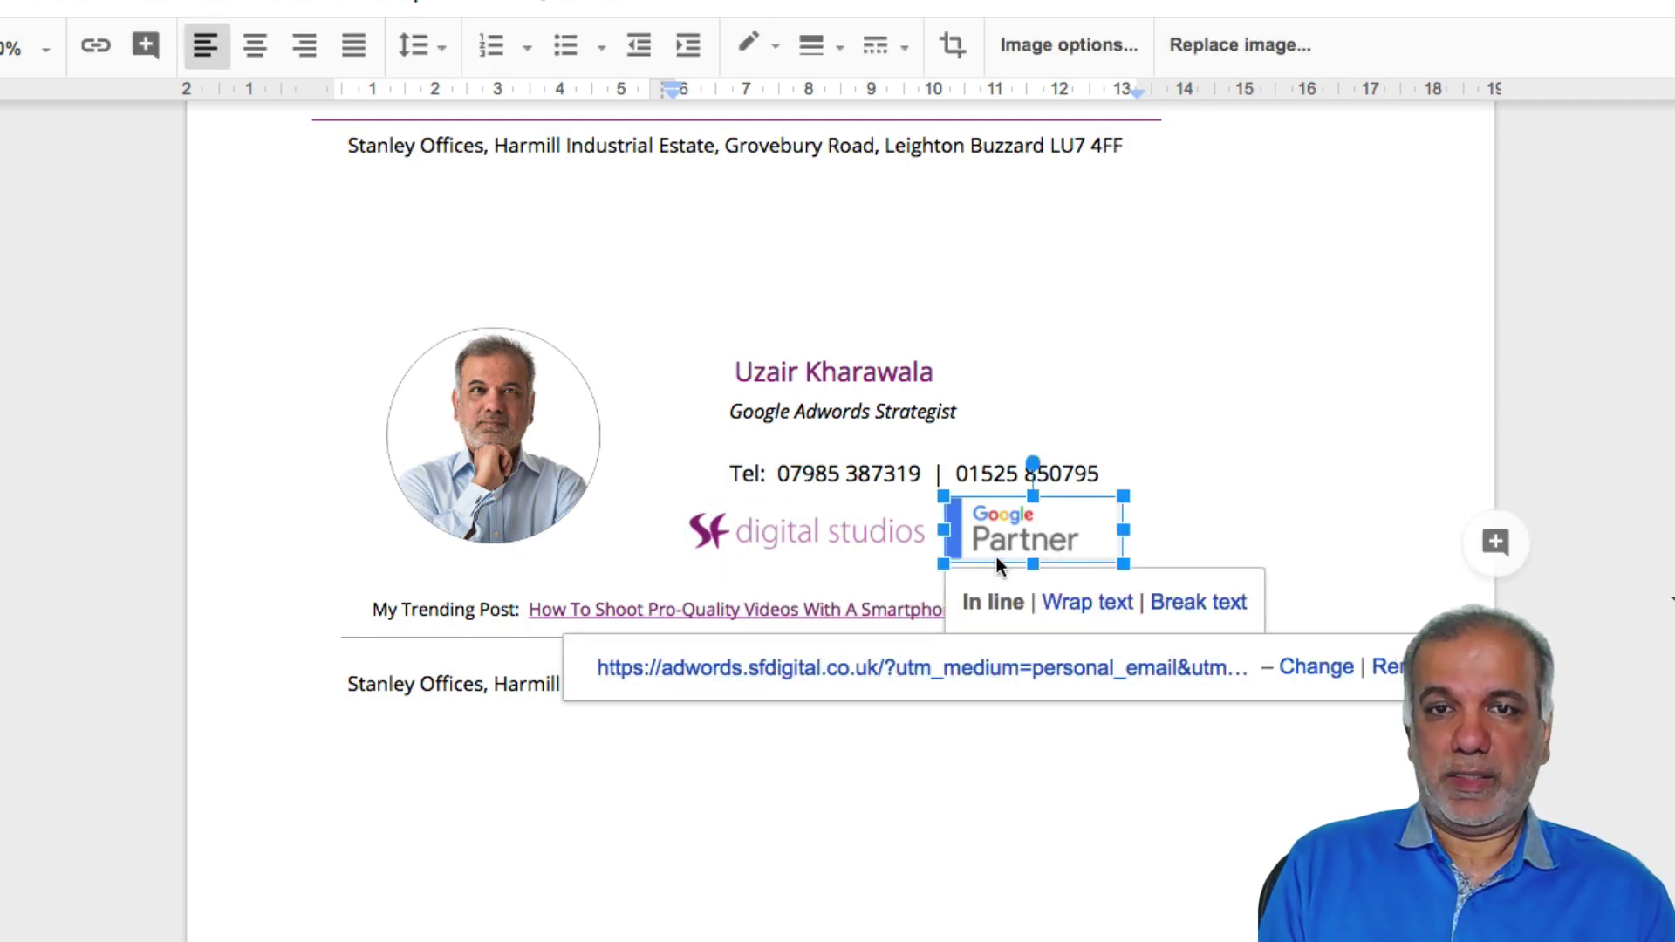
# Step: Link the SF digital studios logo in the new signature to adwords.sfdigital.co.uk
pyautogui.click(728, 541)
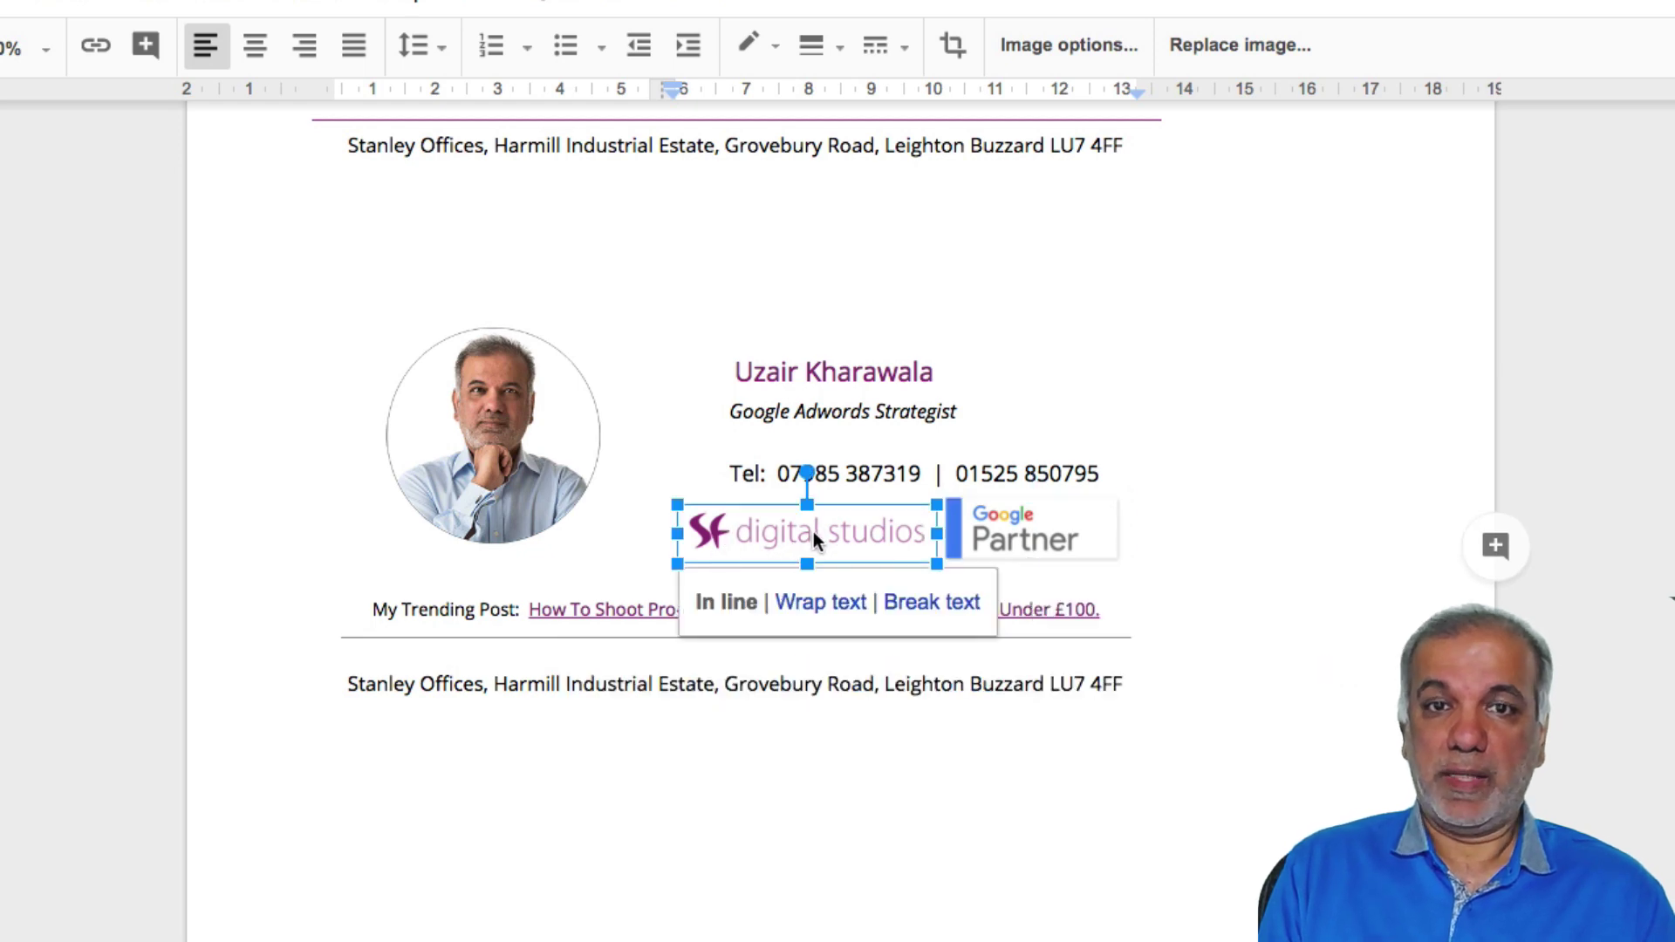
pyautogui.click(96, 45)
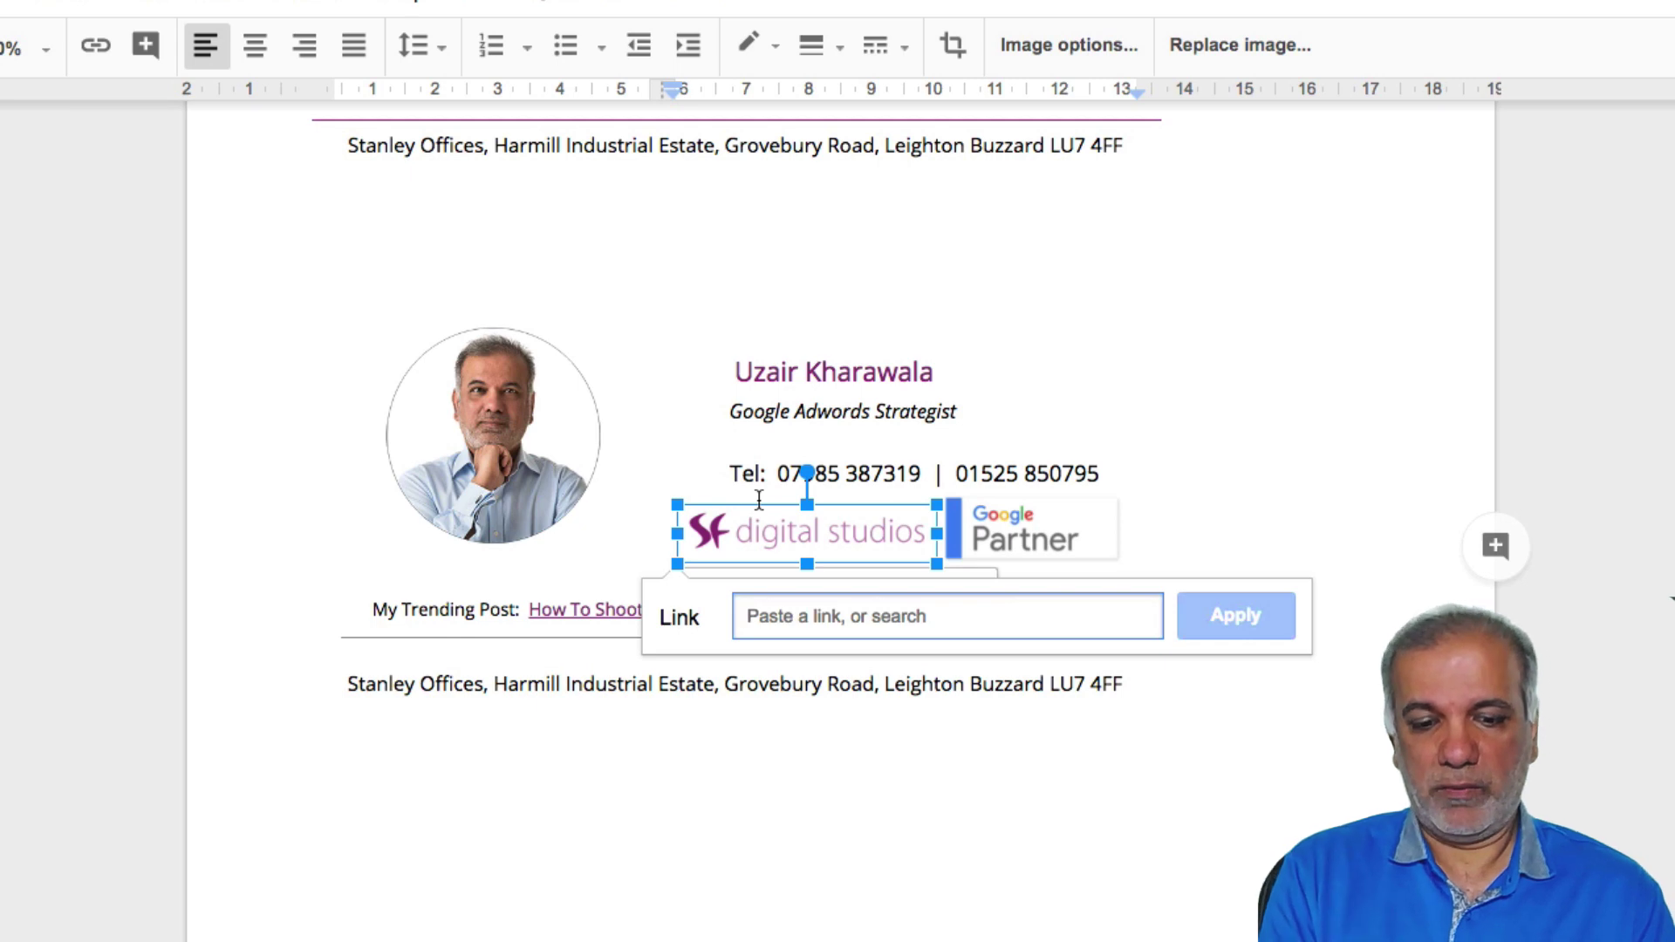
pyautogui.write('adwor')
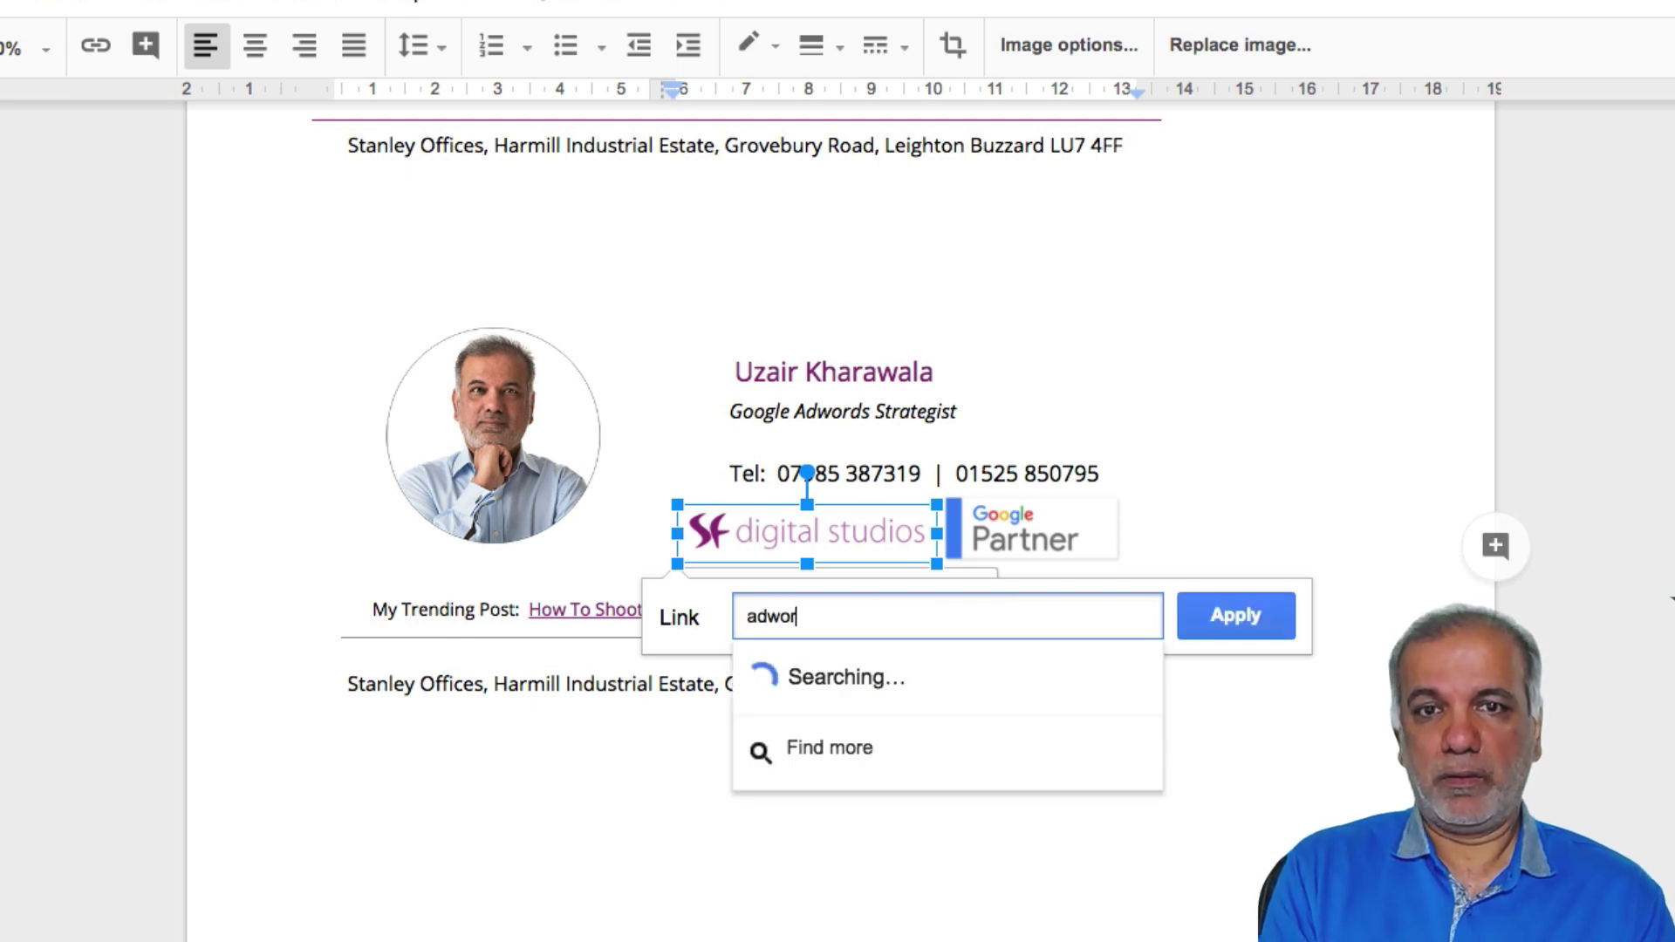
pyautogui.write('ds.sfid')
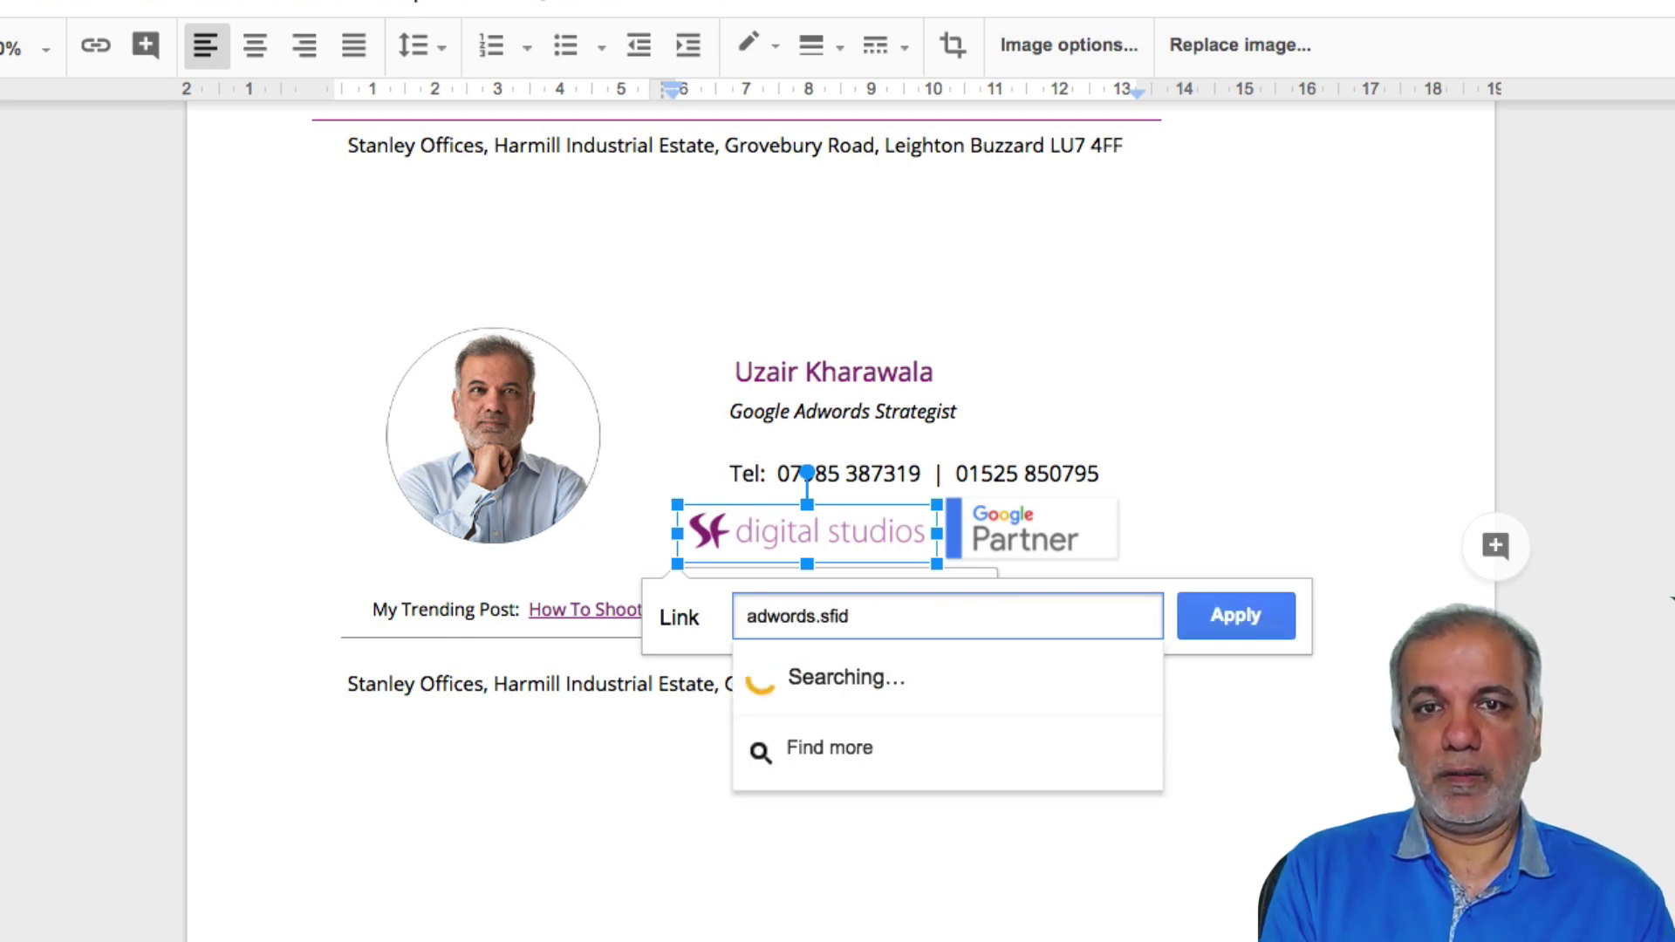
pyautogui.press('BackSpace')
pyautogui.press('BackSpace')
pyautogui.write('digital.co')
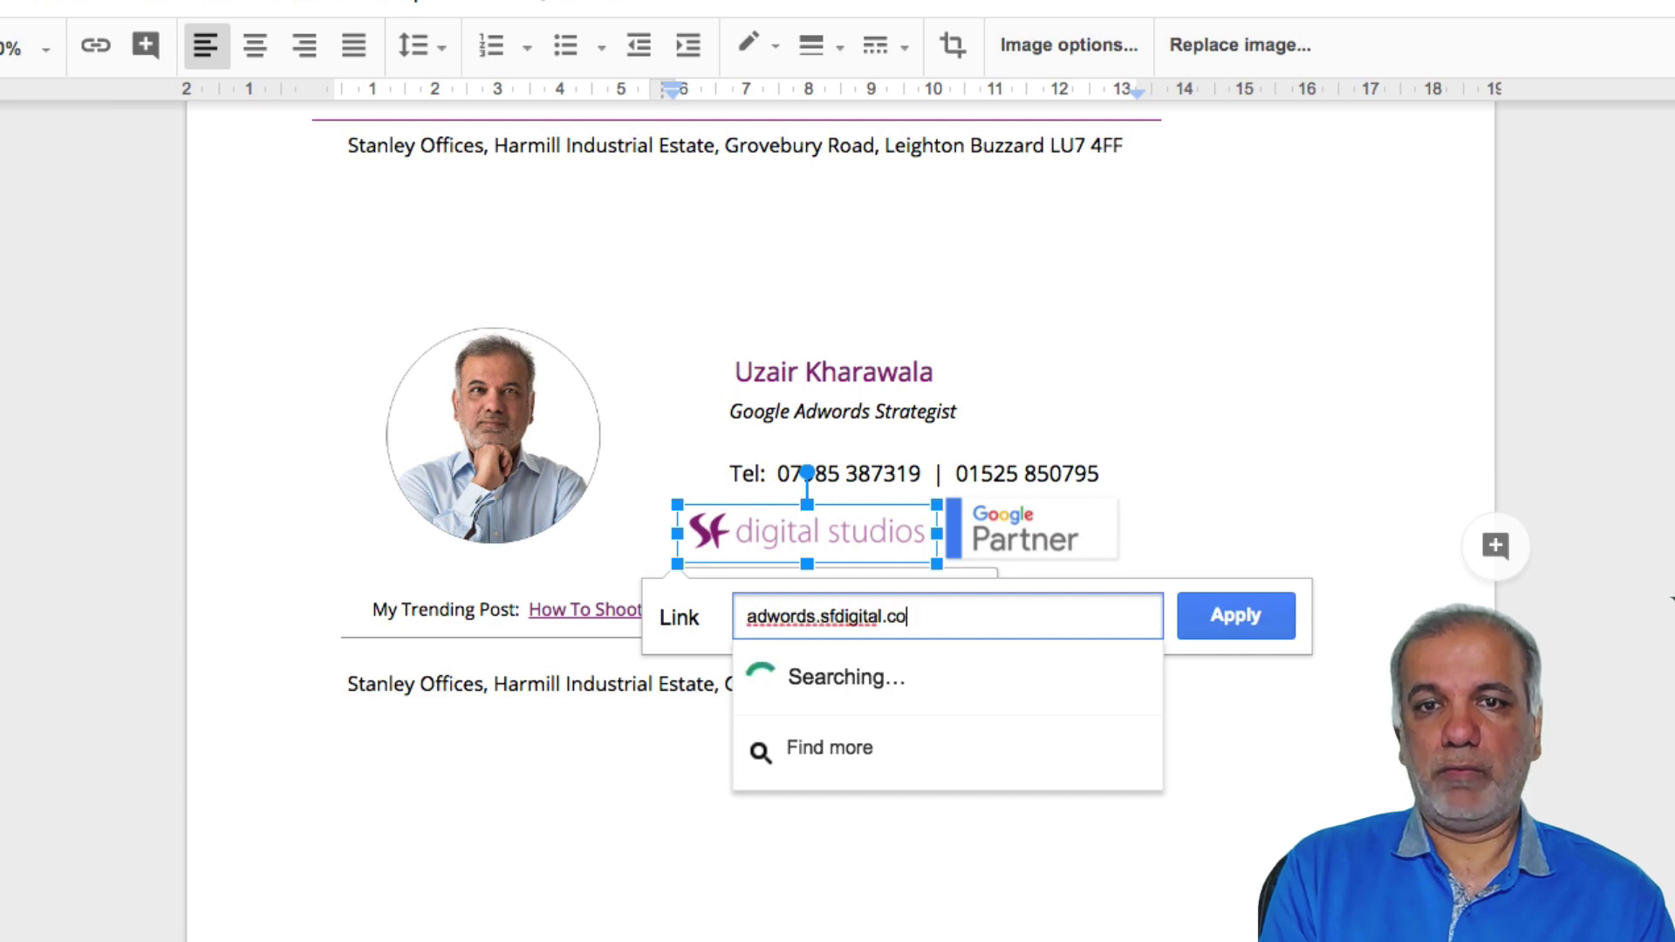
pyautogui.write('.uk')
pyautogui.click(1243, 621)
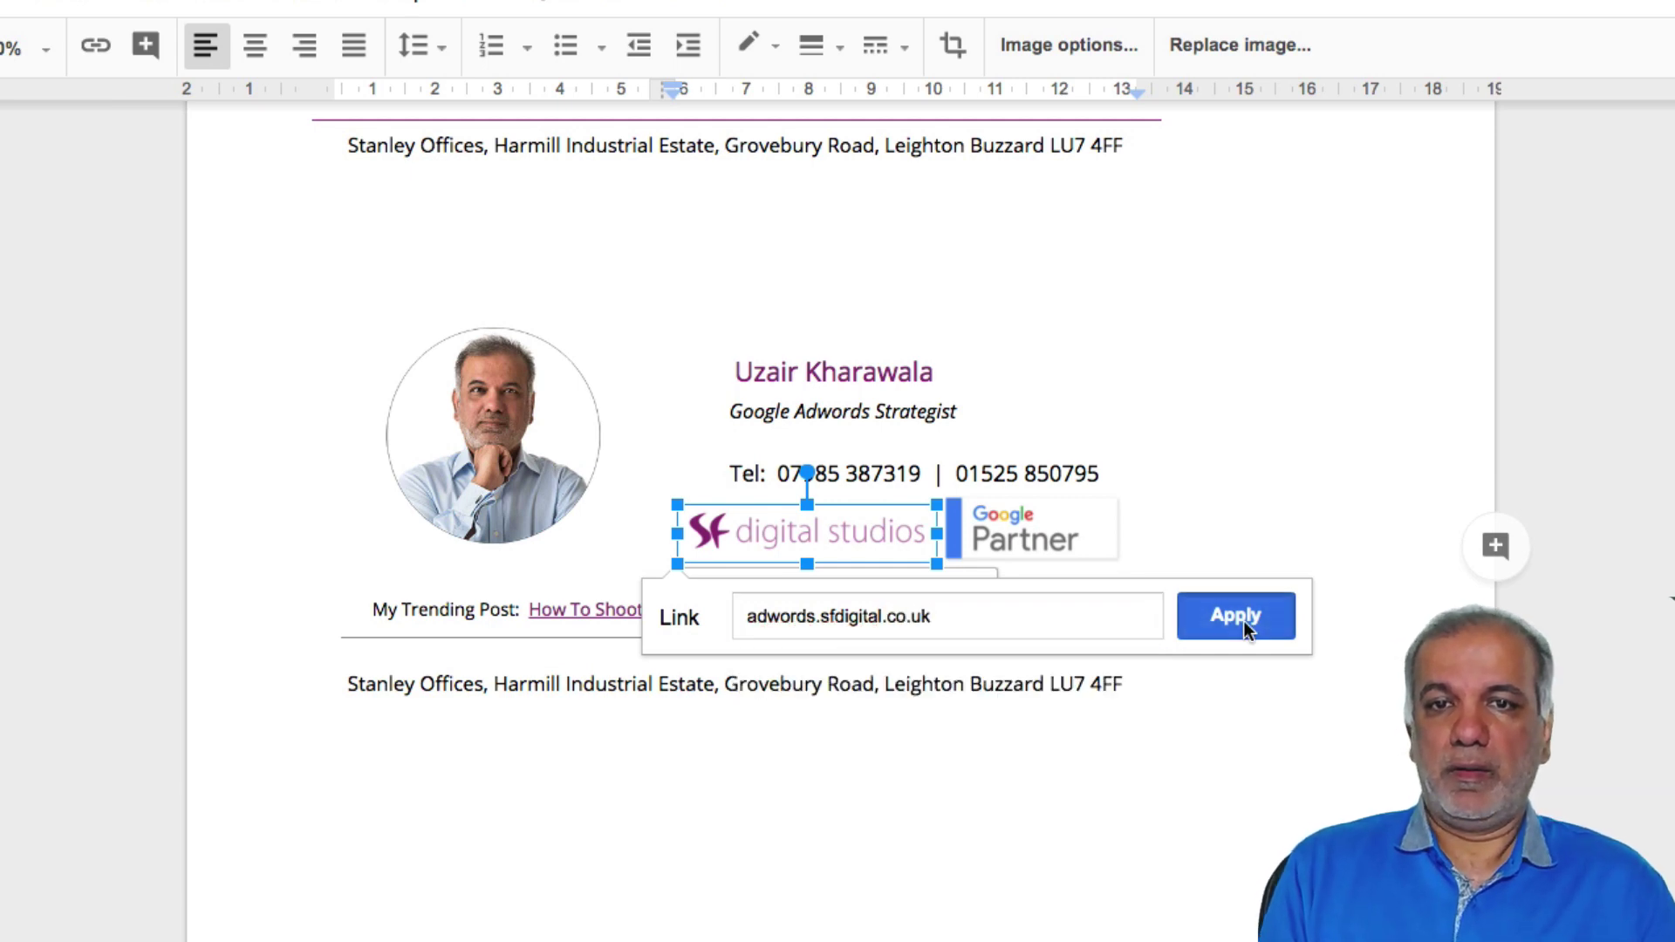
pyautogui.click(1316, 444)
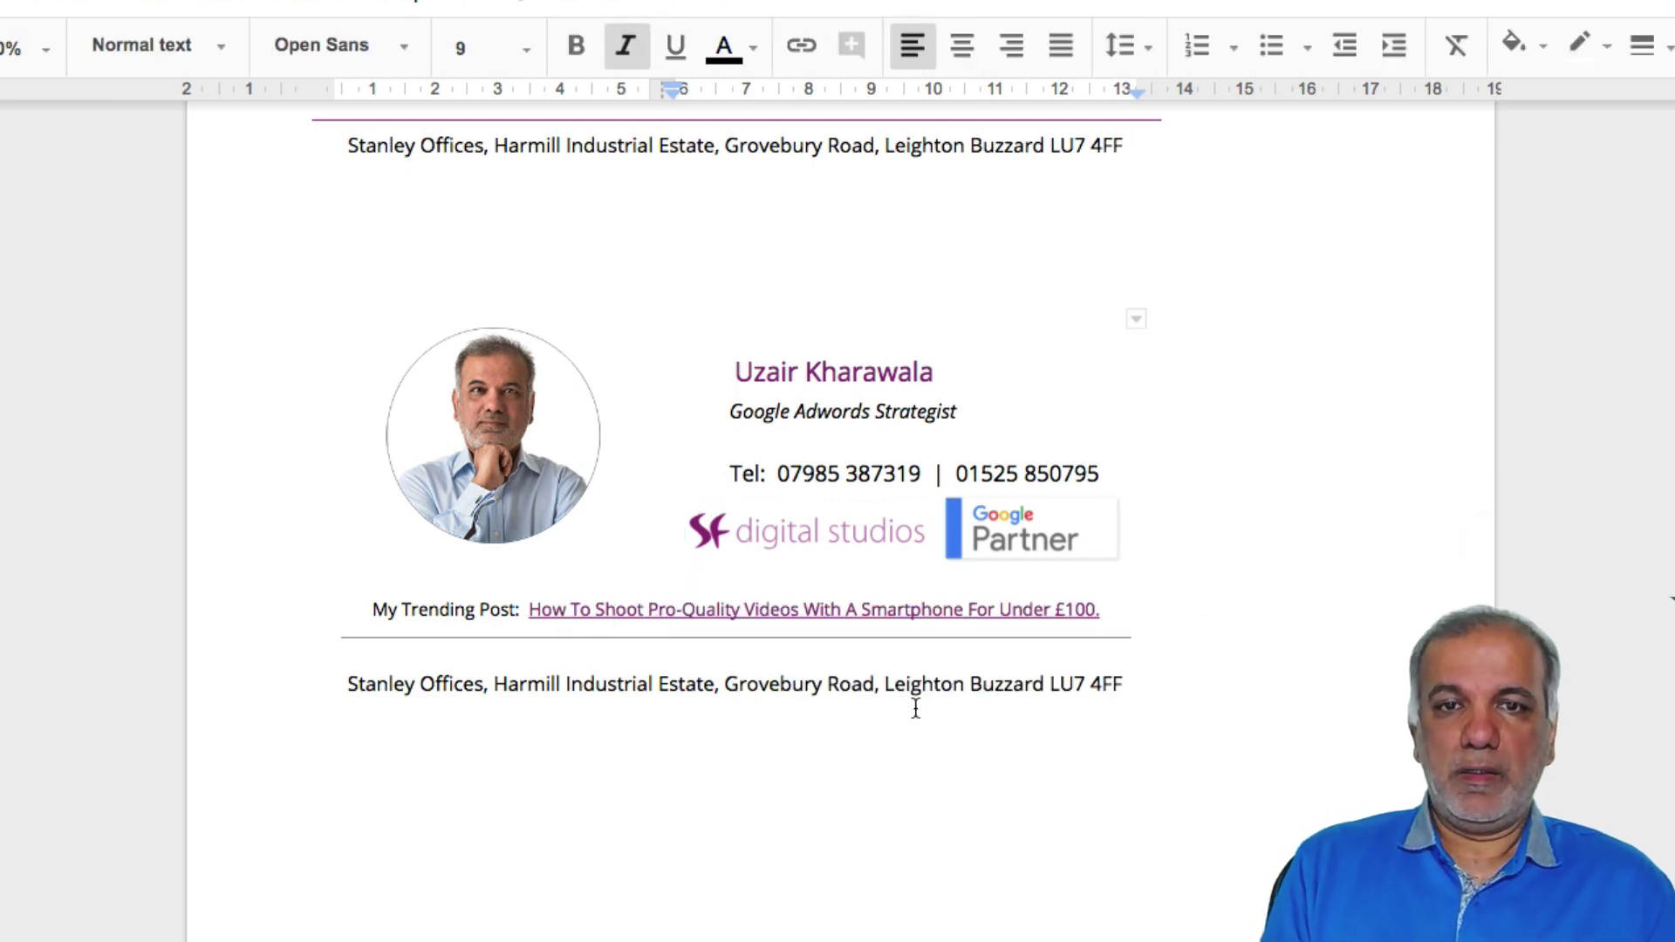
pyautogui.click(588, 612)
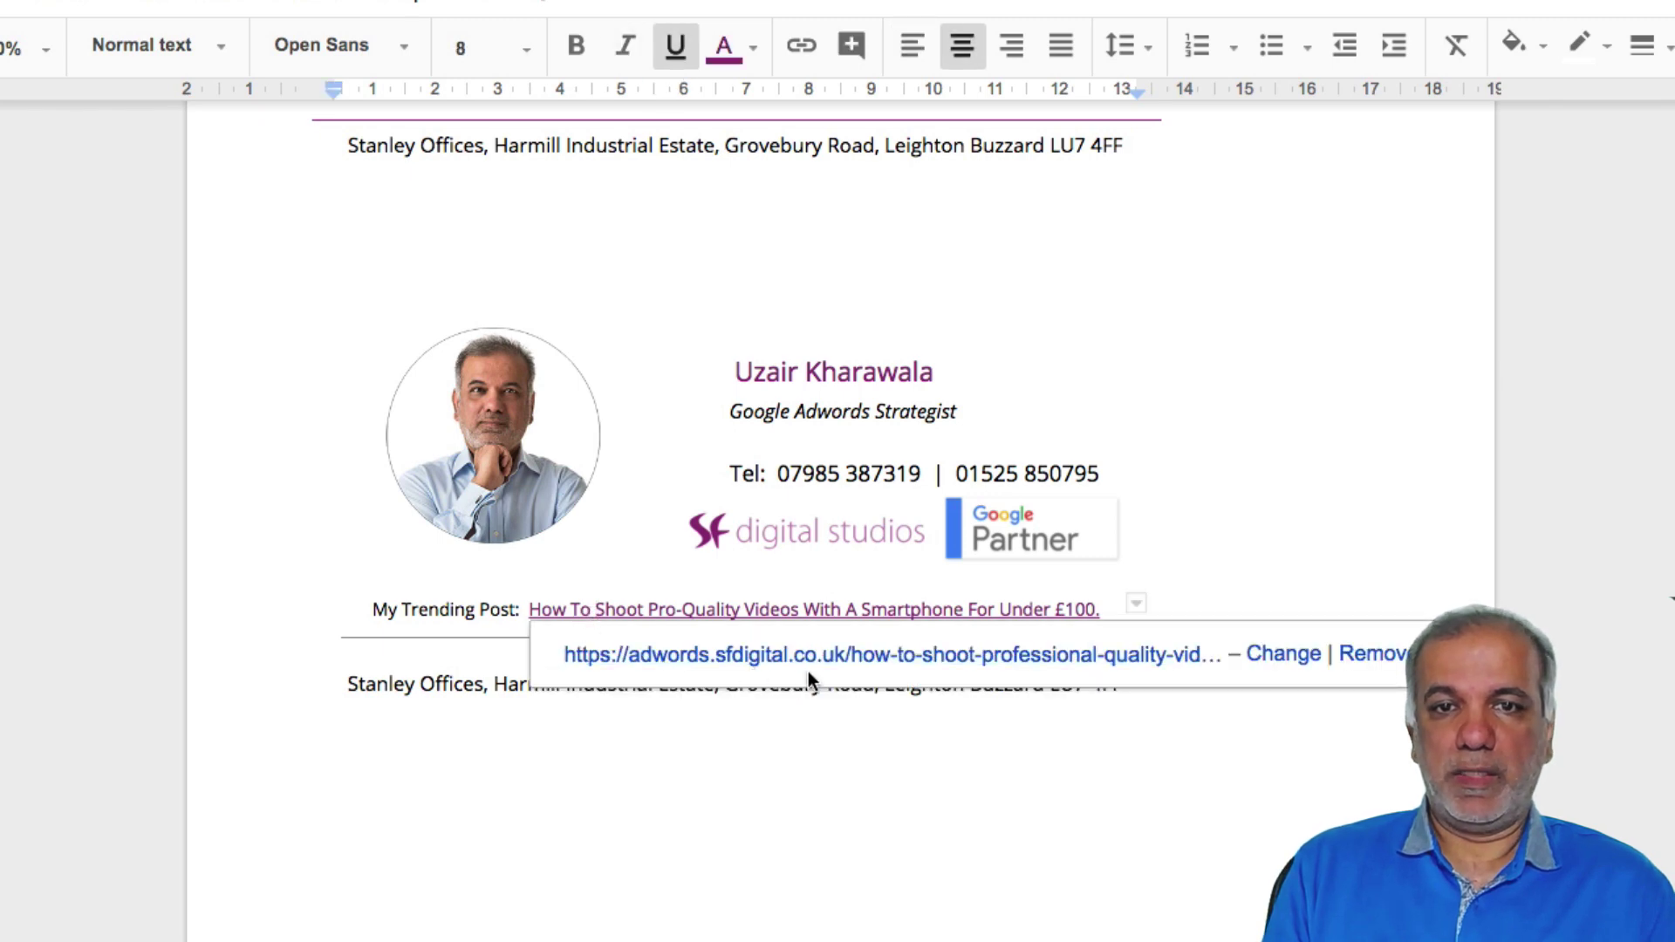
pyautogui.click(1283, 504)
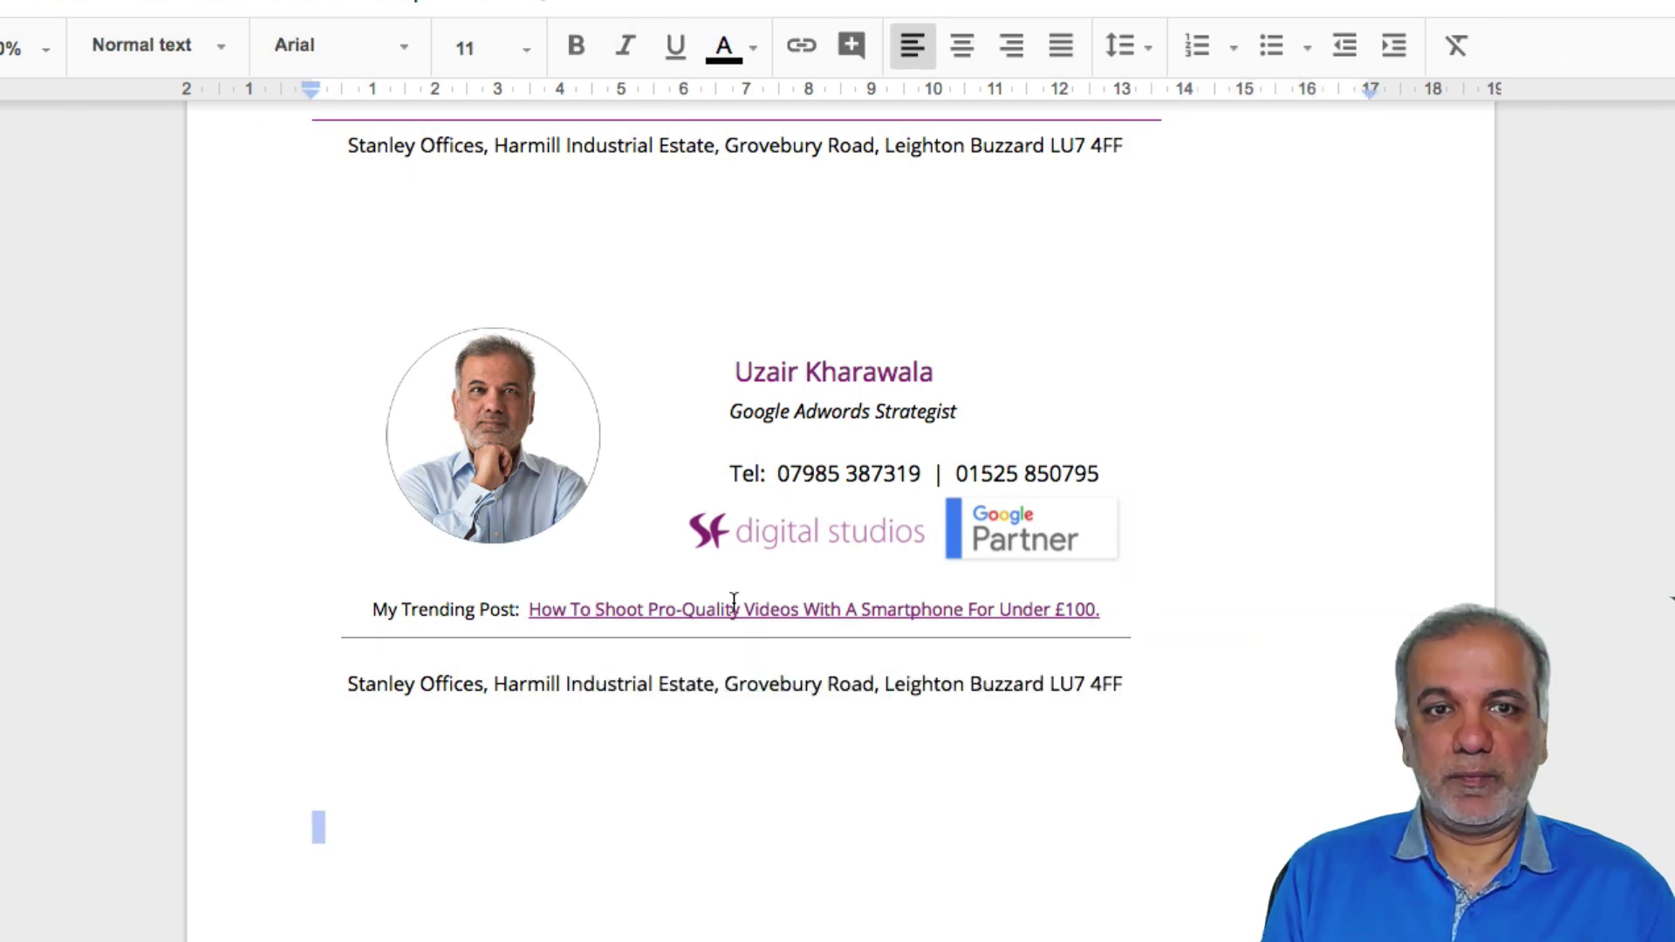
pyautogui.click(960, 411)
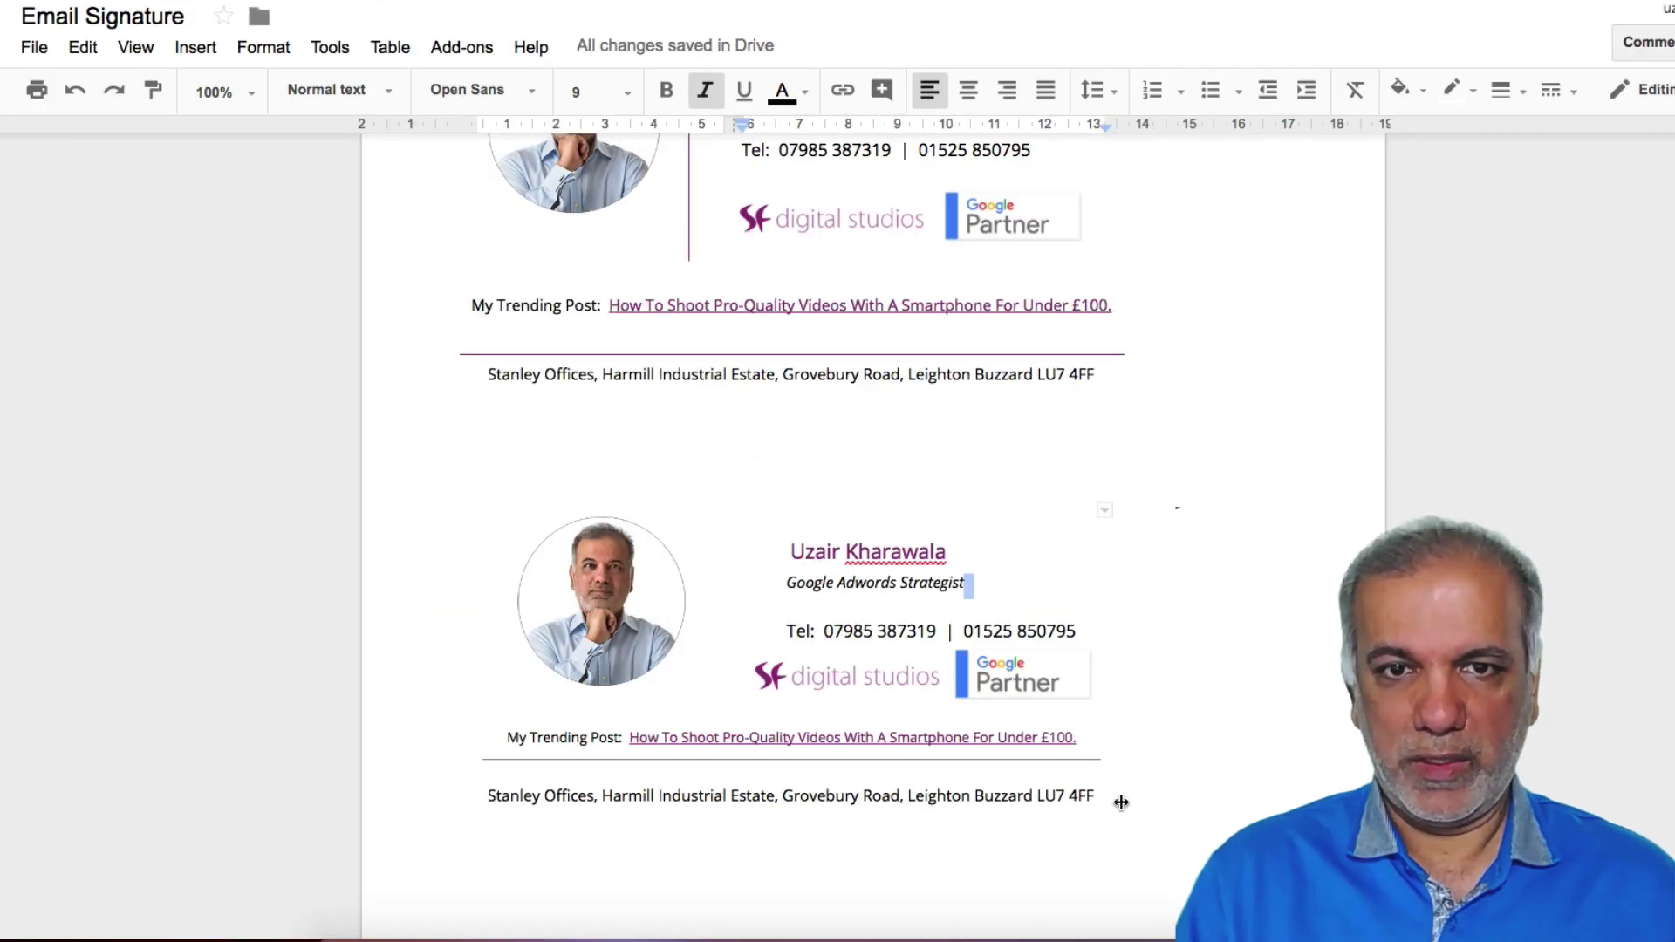
# Step: Copy the entire signature table and switch to the Gmail inbox
pyautogui.moveTo(1103, 797)
pyautogui.mouseDown()
pyautogui.moveTo(696, 655)
pyautogui.moveTo(766, 593)
pyautogui.moveTo(904, 654)
pyautogui.mouseUp()
pyautogui.press('super+c')
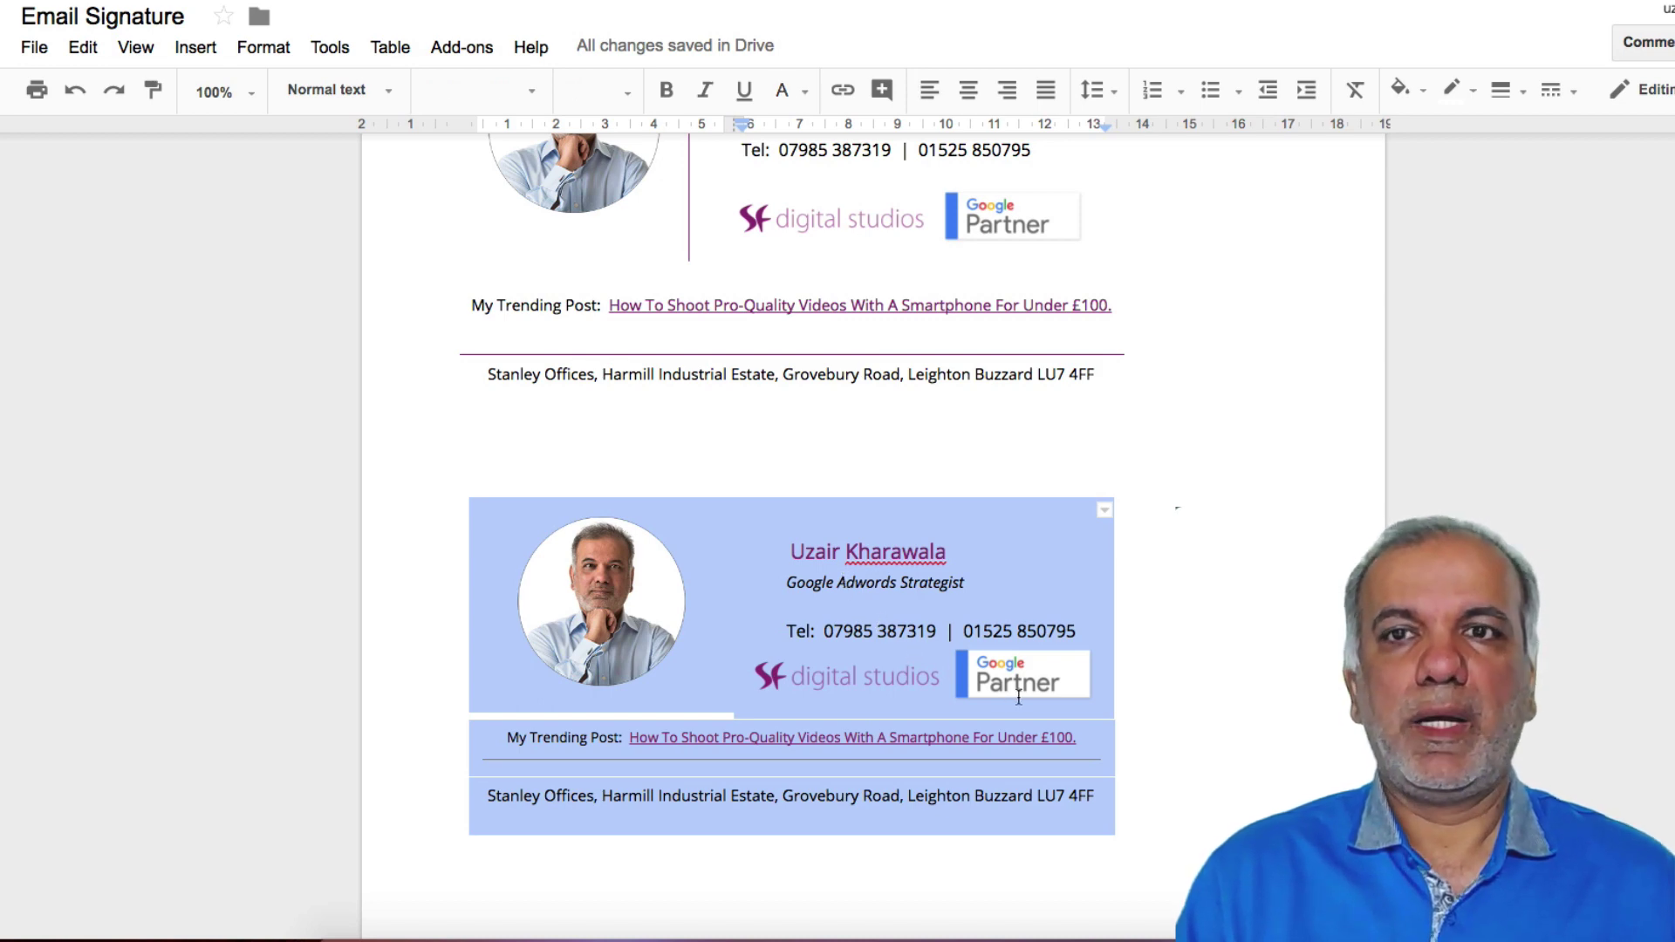
pyautogui.click(573, 40)
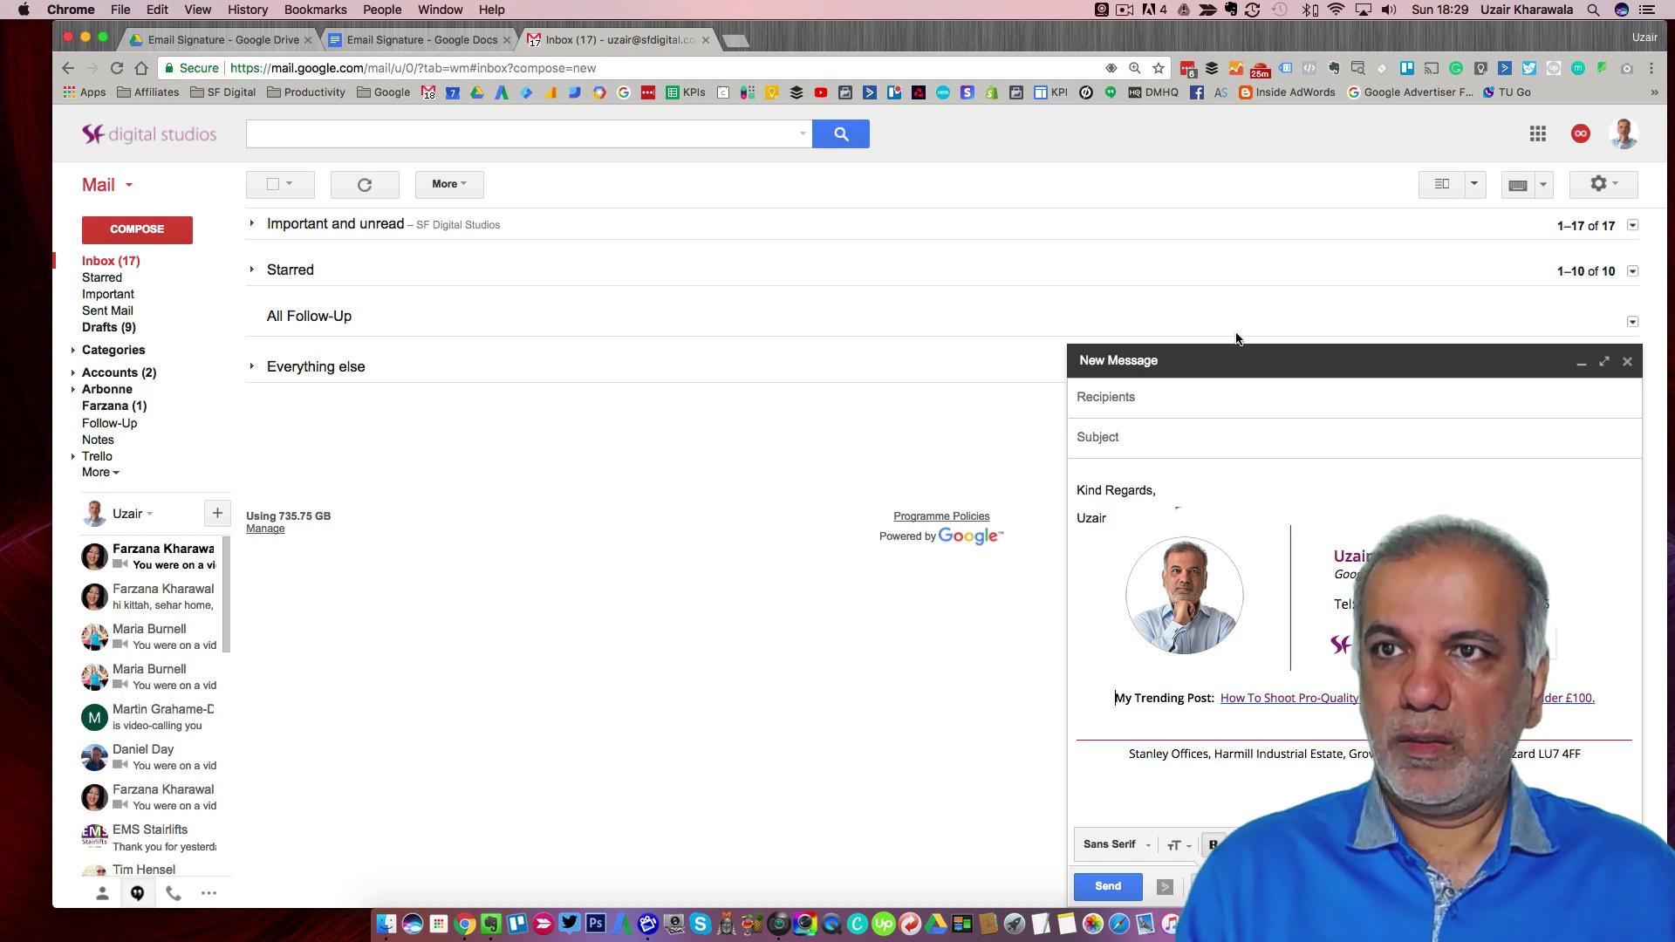
# Step: Open the Gmail settings at the Signature section of the General settings and close the open new message
pyautogui.click(1538, 134)
pyautogui.click(1626, 204)
pyautogui.click(1599, 184)
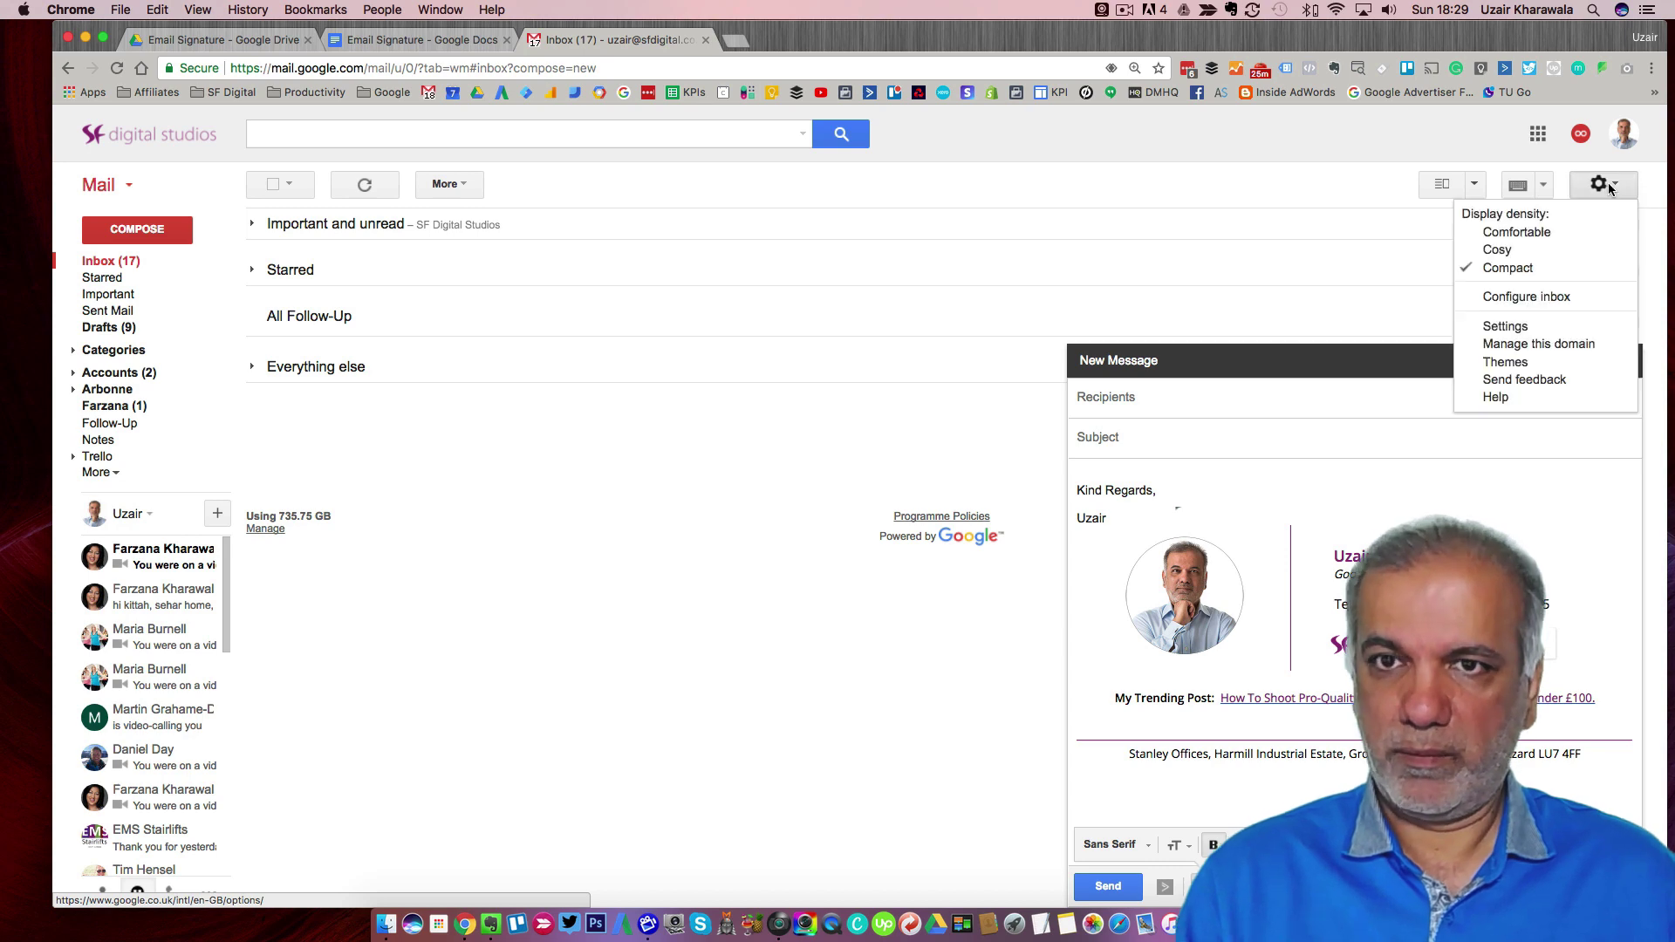
pyautogui.click(1512, 326)
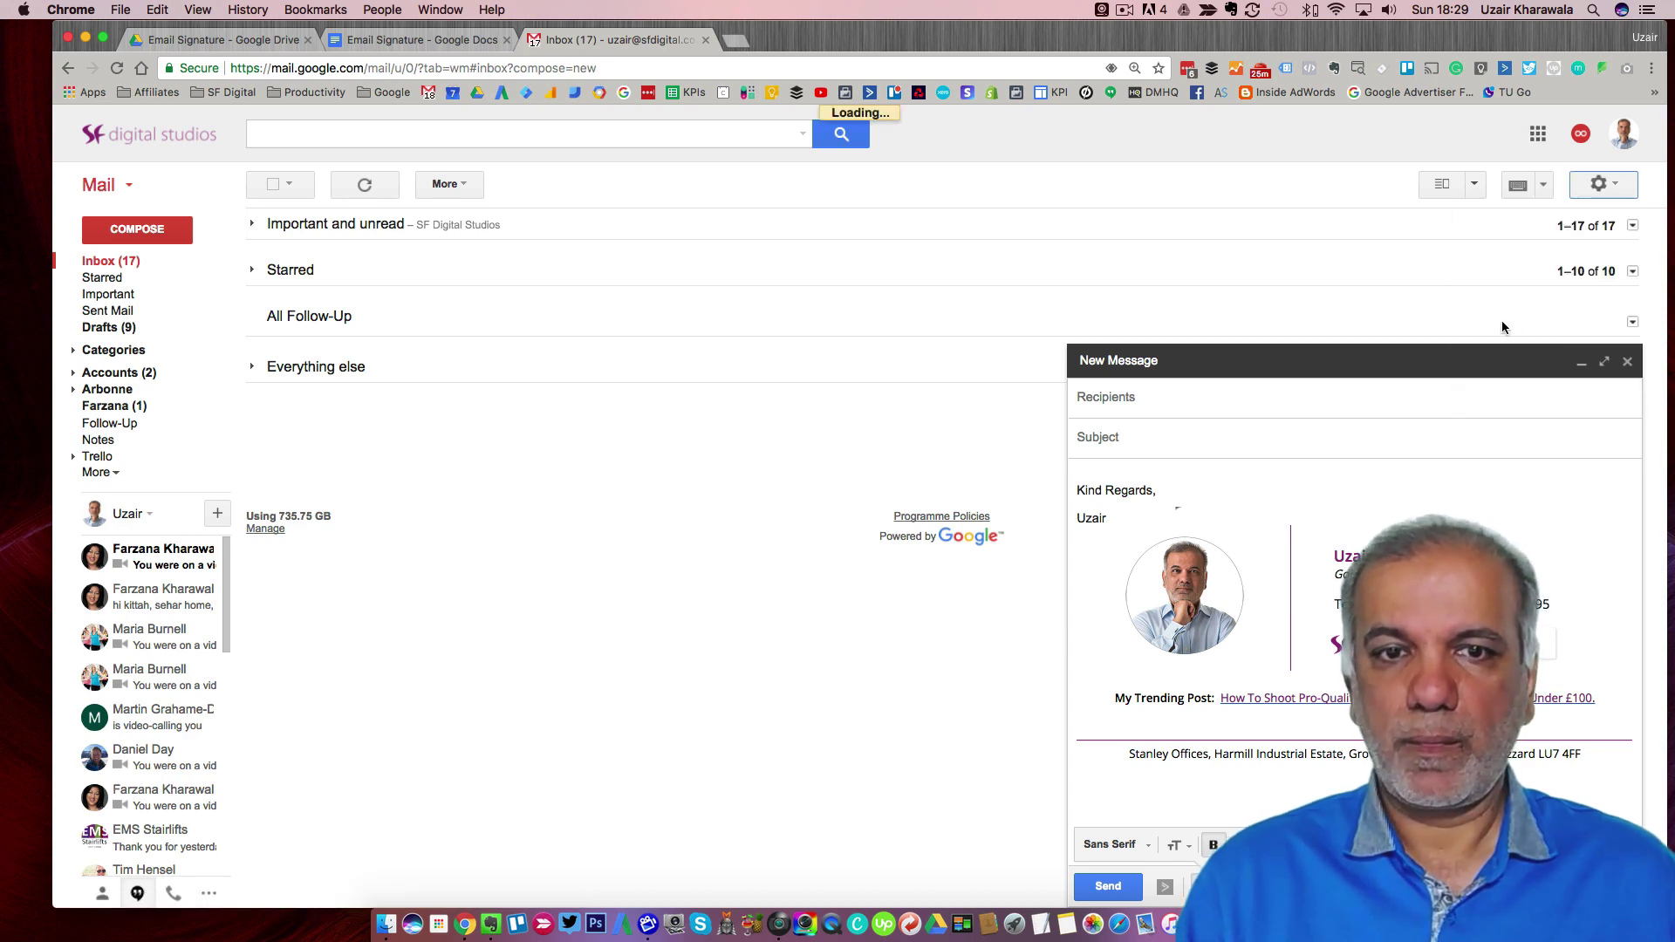
pyautogui.scroll(-10, 967, 439)
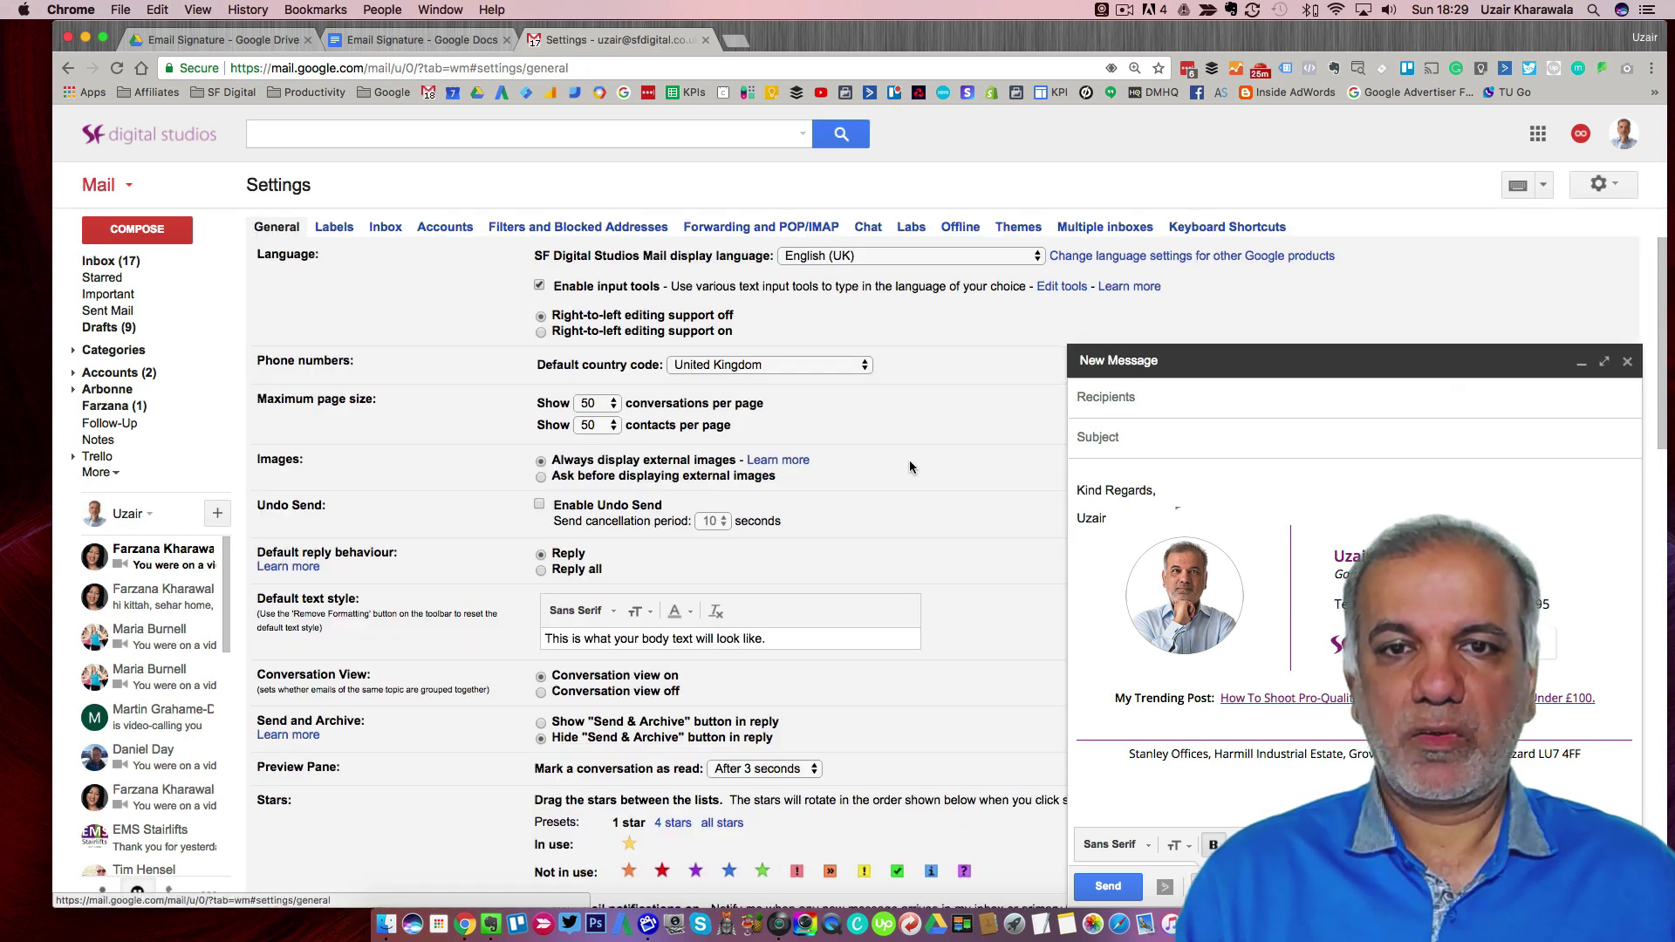
pyautogui.scroll(-9, 910, 467)
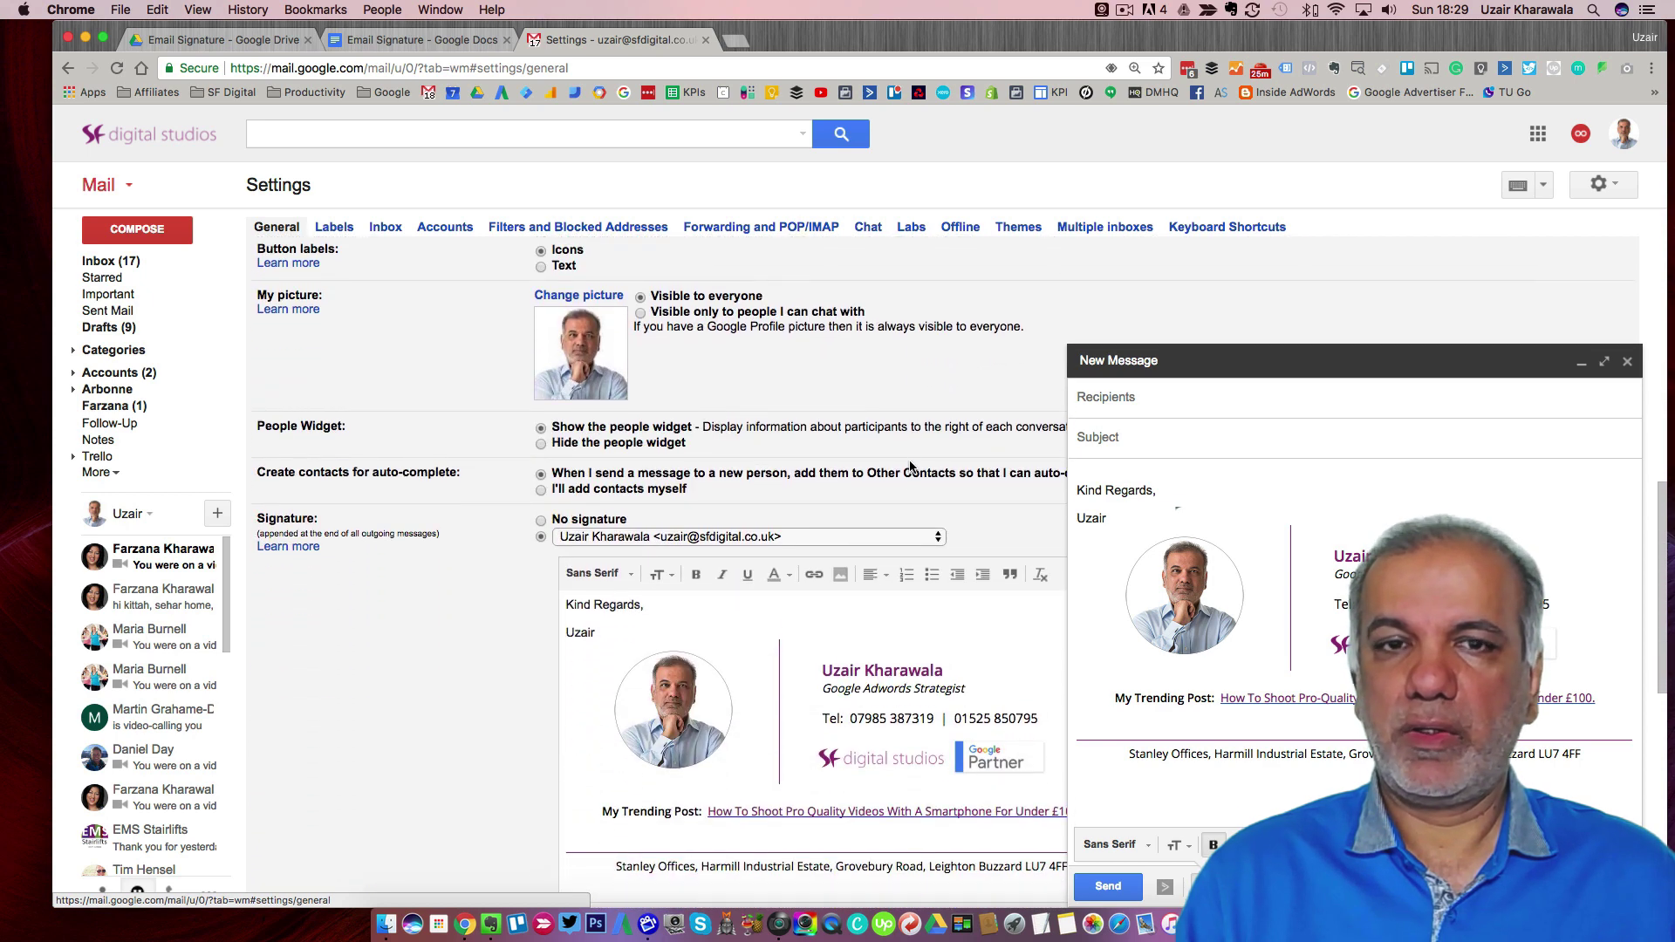
pyautogui.click(1628, 361)
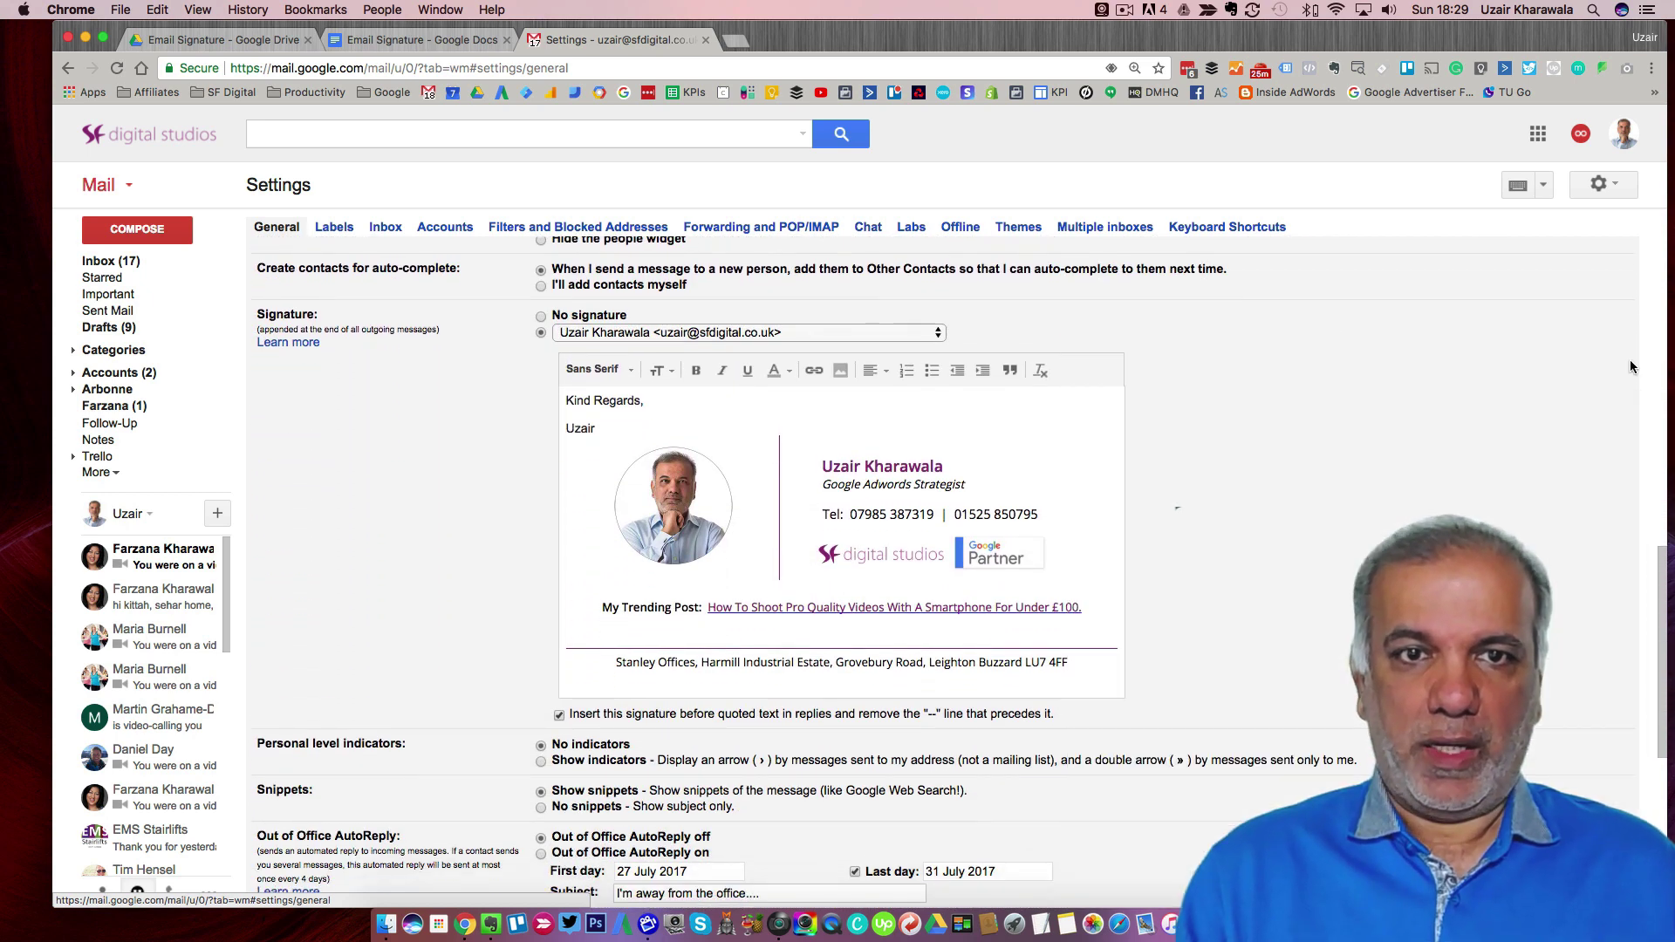
# Step: Add a blank line below the sign-off name and delete the old photo, contact, trending post and address block from the signature
pyautogui.click(610, 432)
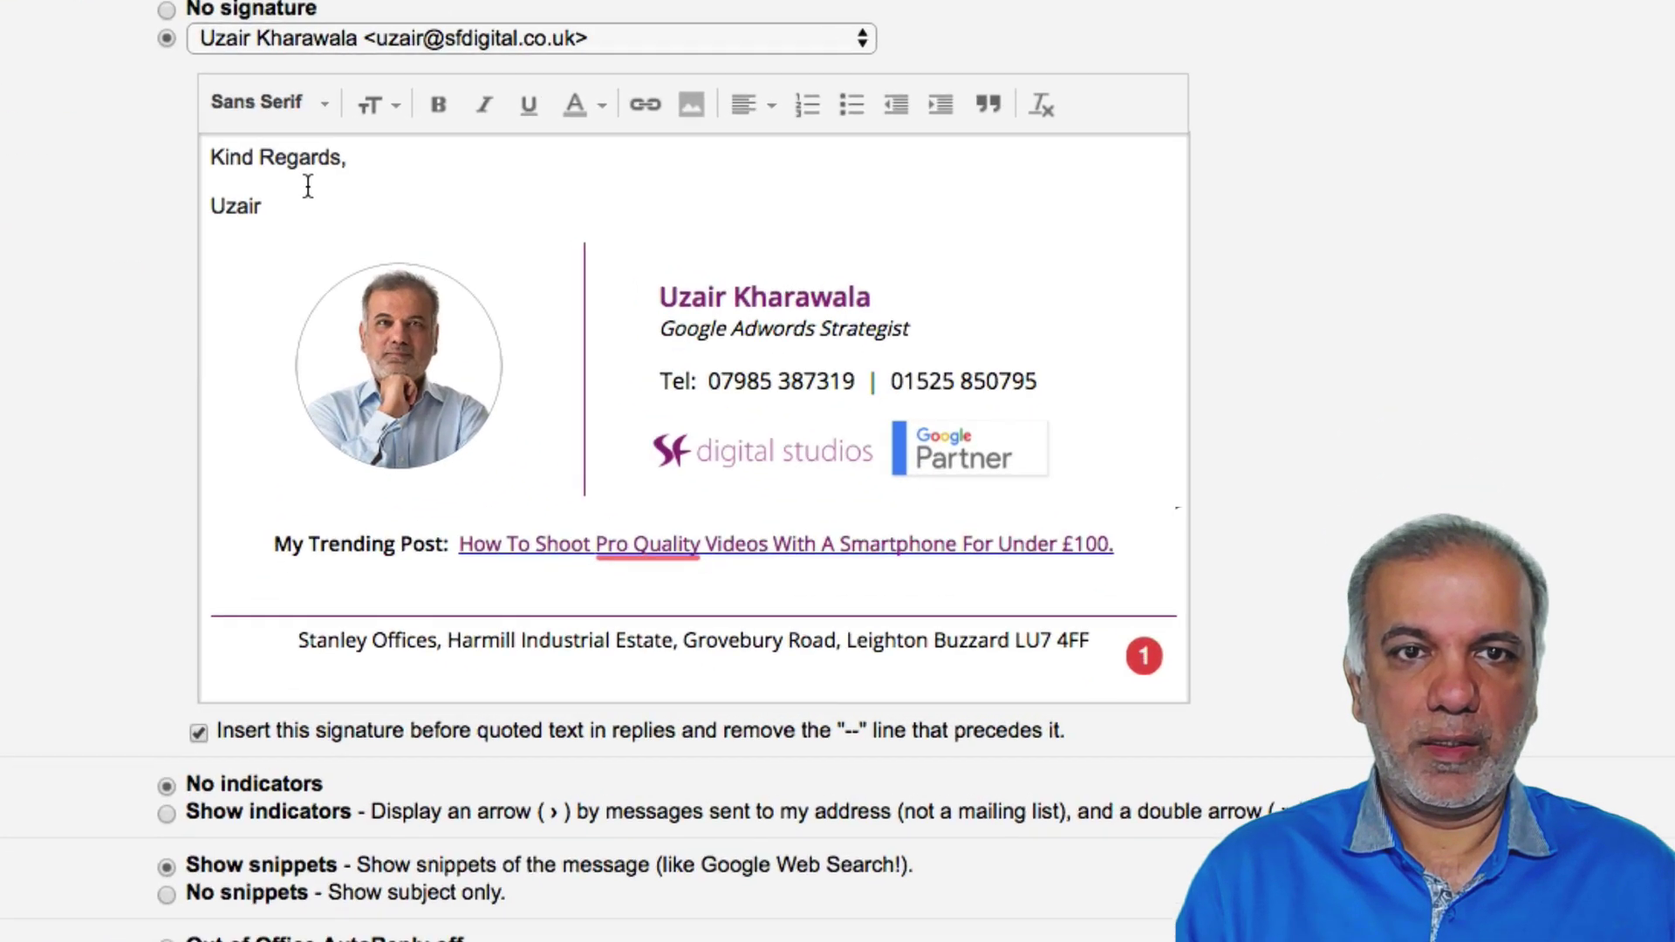
pyautogui.press('Return')
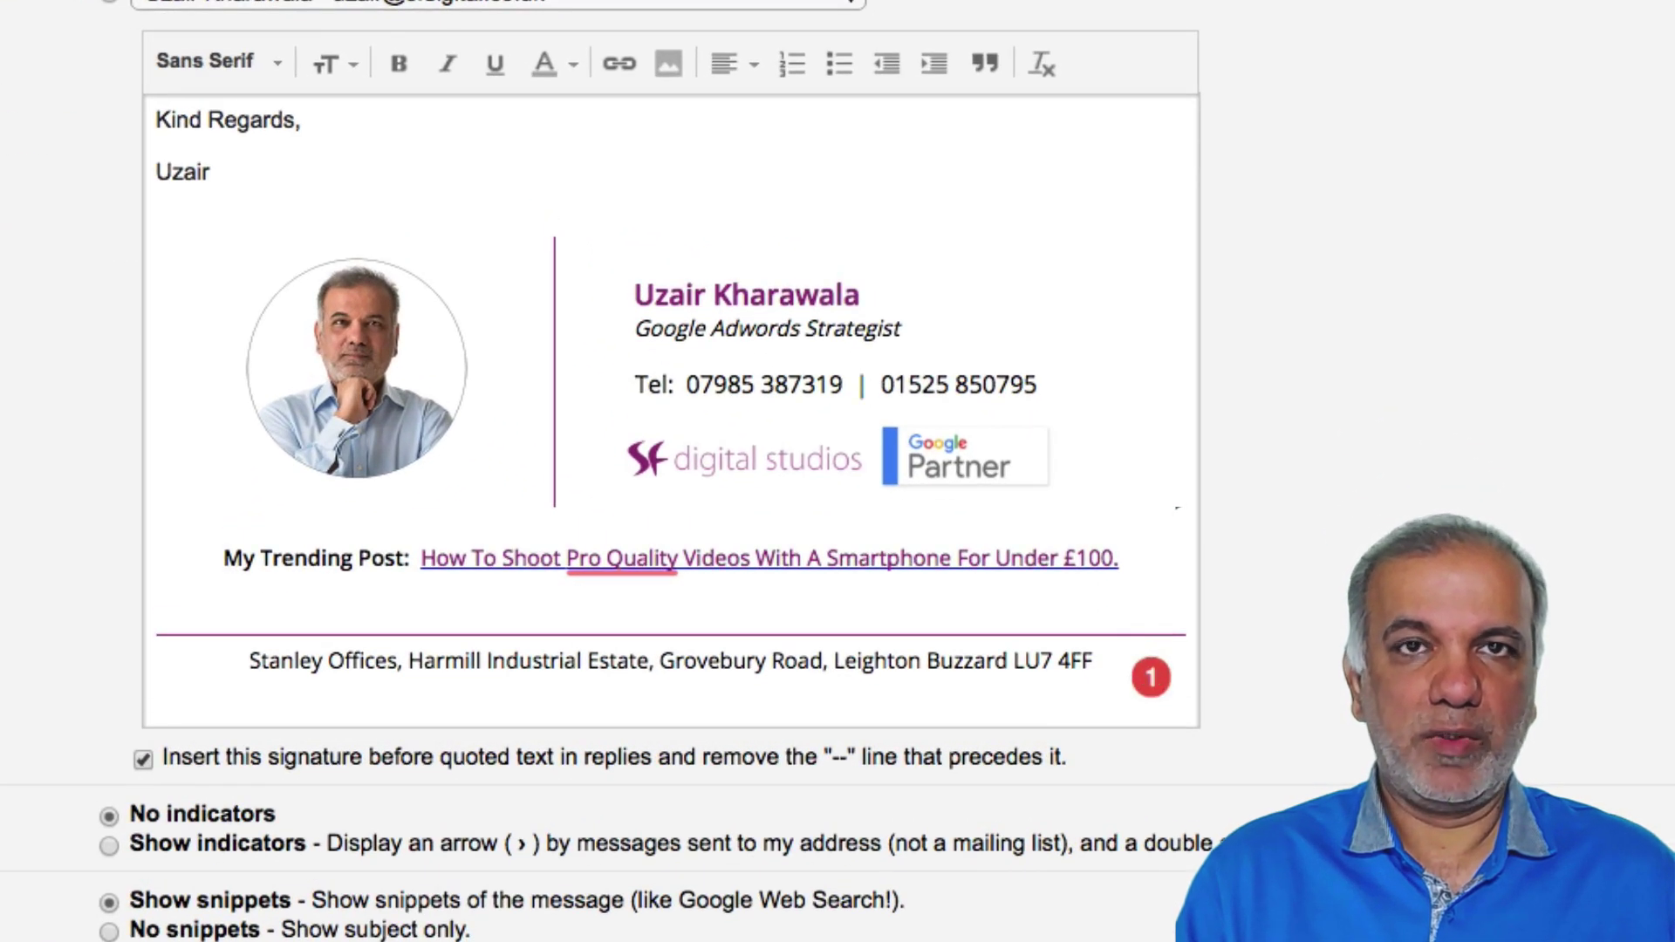
pyautogui.moveTo(155, 119); pyautogui.dragTo(301, 119)
pyautogui.moveTo(173, 175); pyautogui.dragTo(206, 175)
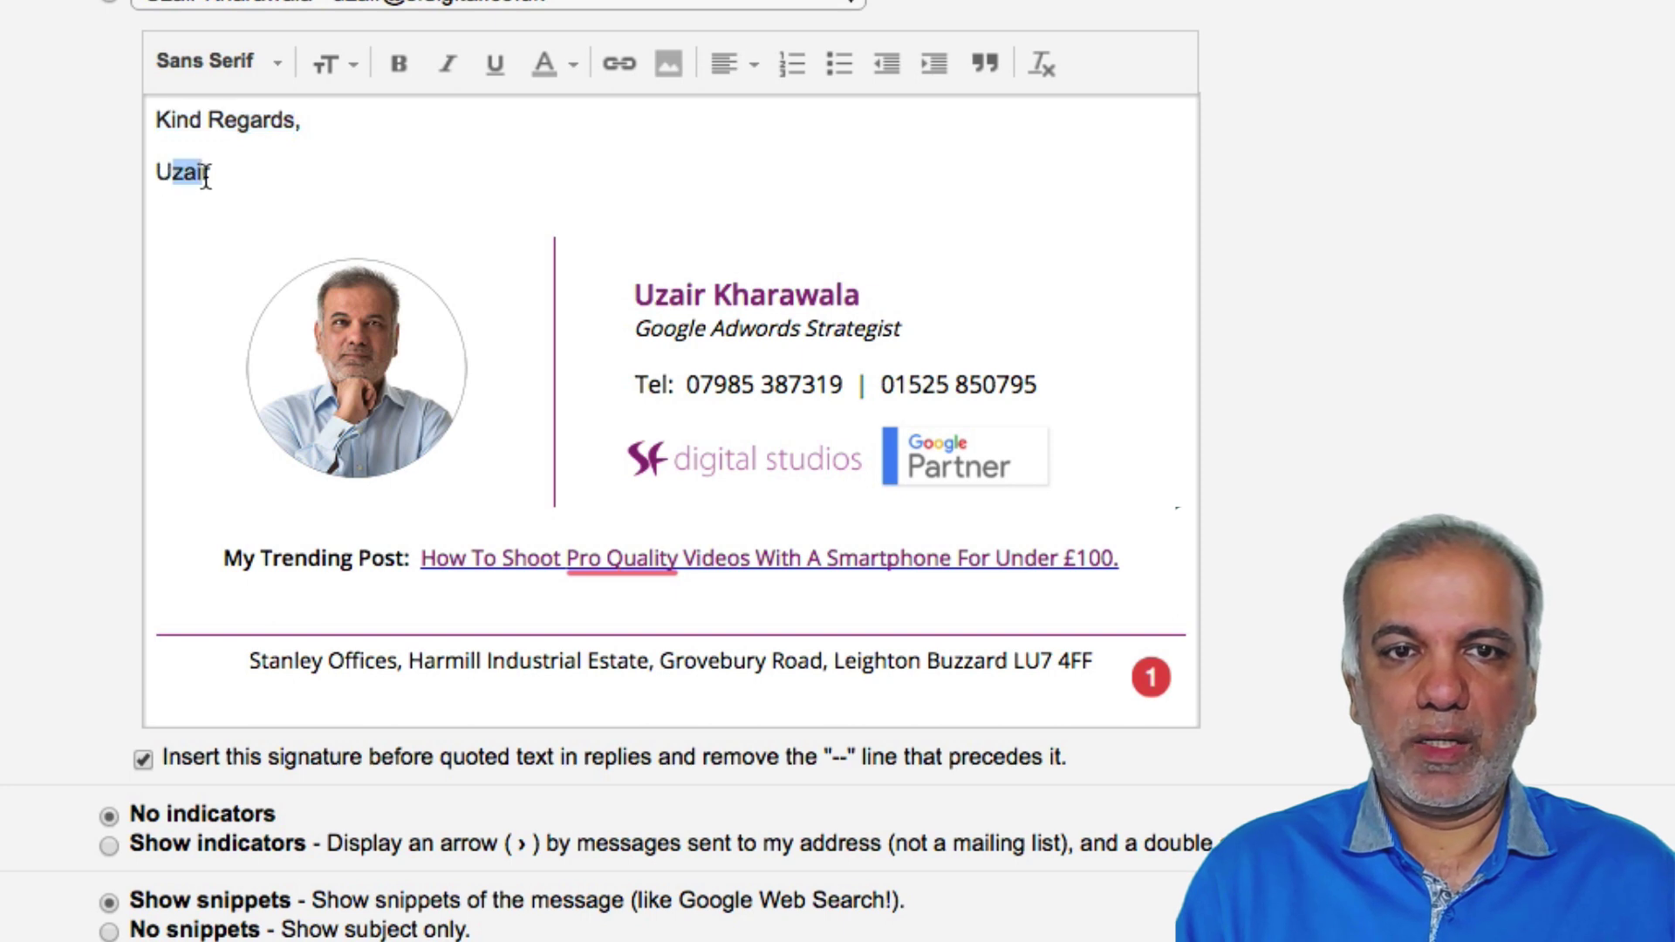
pyautogui.click(184, 259)
pyautogui.moveTo(185, 259)
pyautogui.mouseDown()
pyautogui.moveTo(1174, 658)
pyautogui.moveTo(1212, 695)
pyautogui.mouseUp()
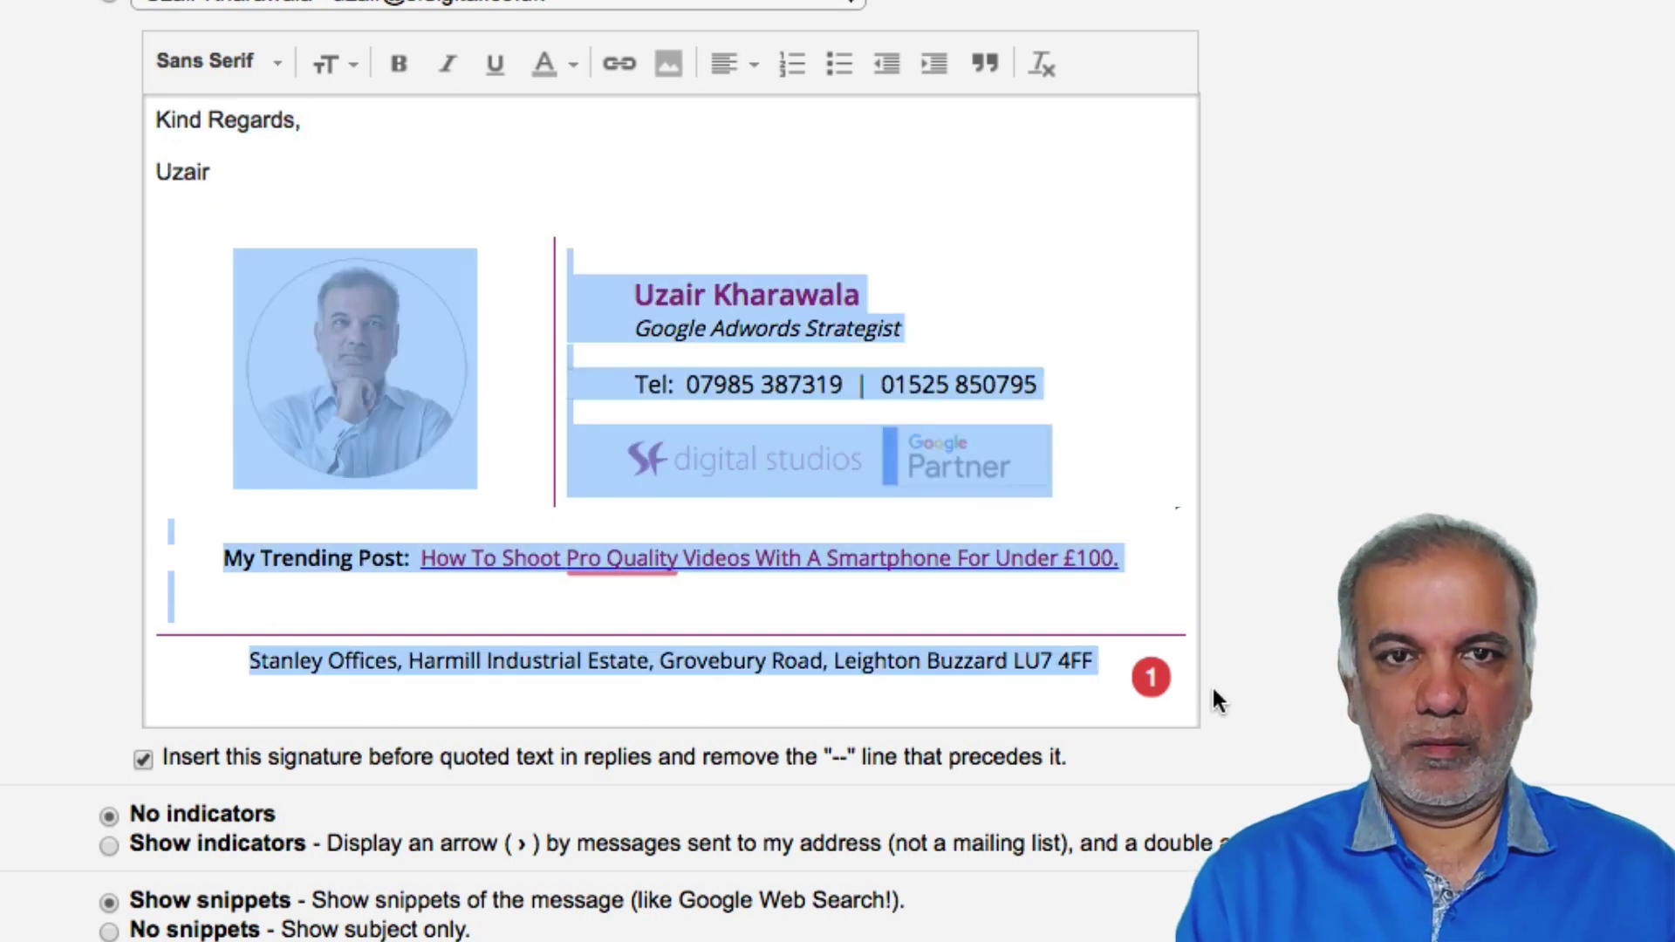
pyautogui.press('BackSpace')
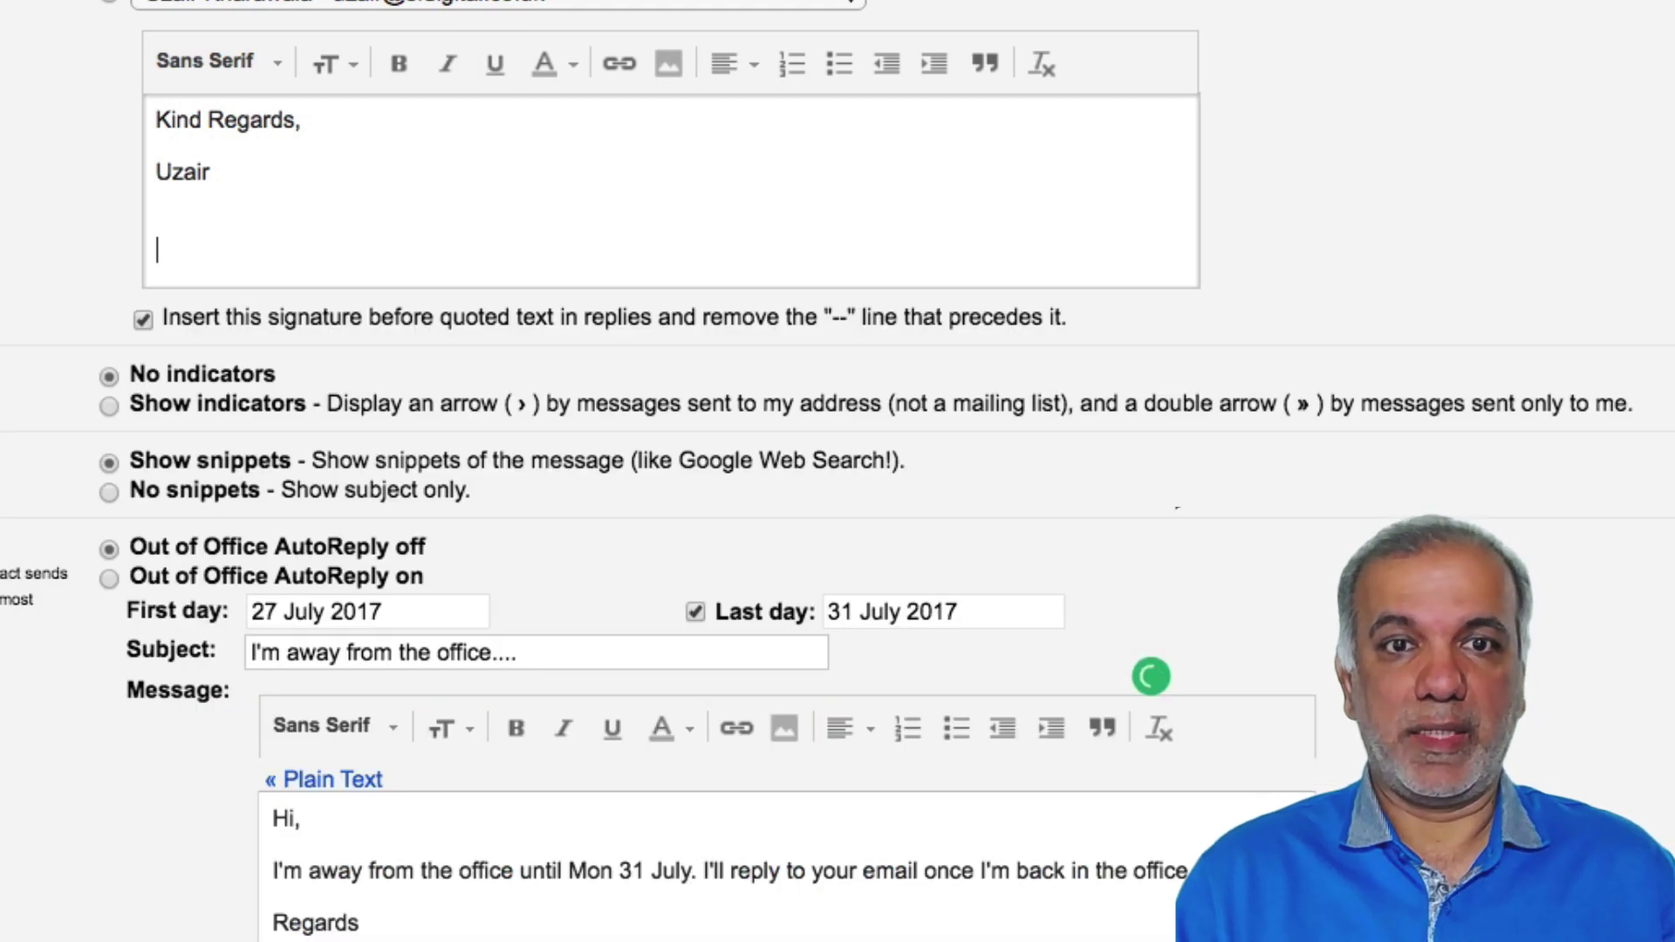
# Step: Paste the copied signature table below the sign-off and save the settings changes
pyautogui.press('super+v')
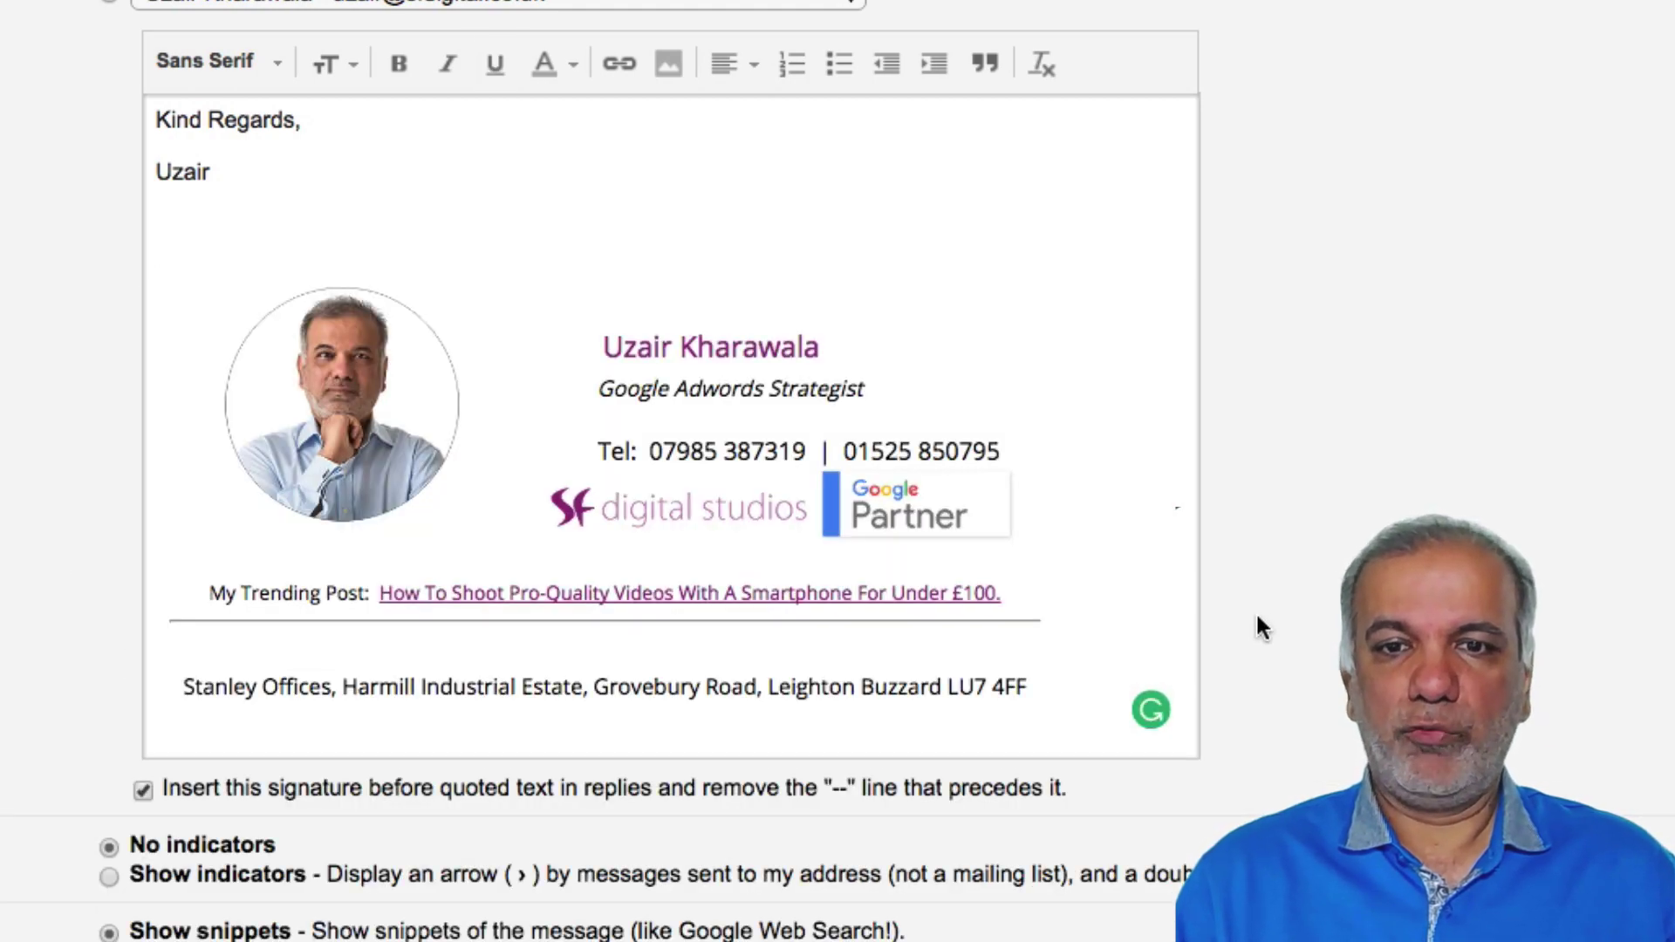
pyautogui.scroll(-10, 1287, 560)
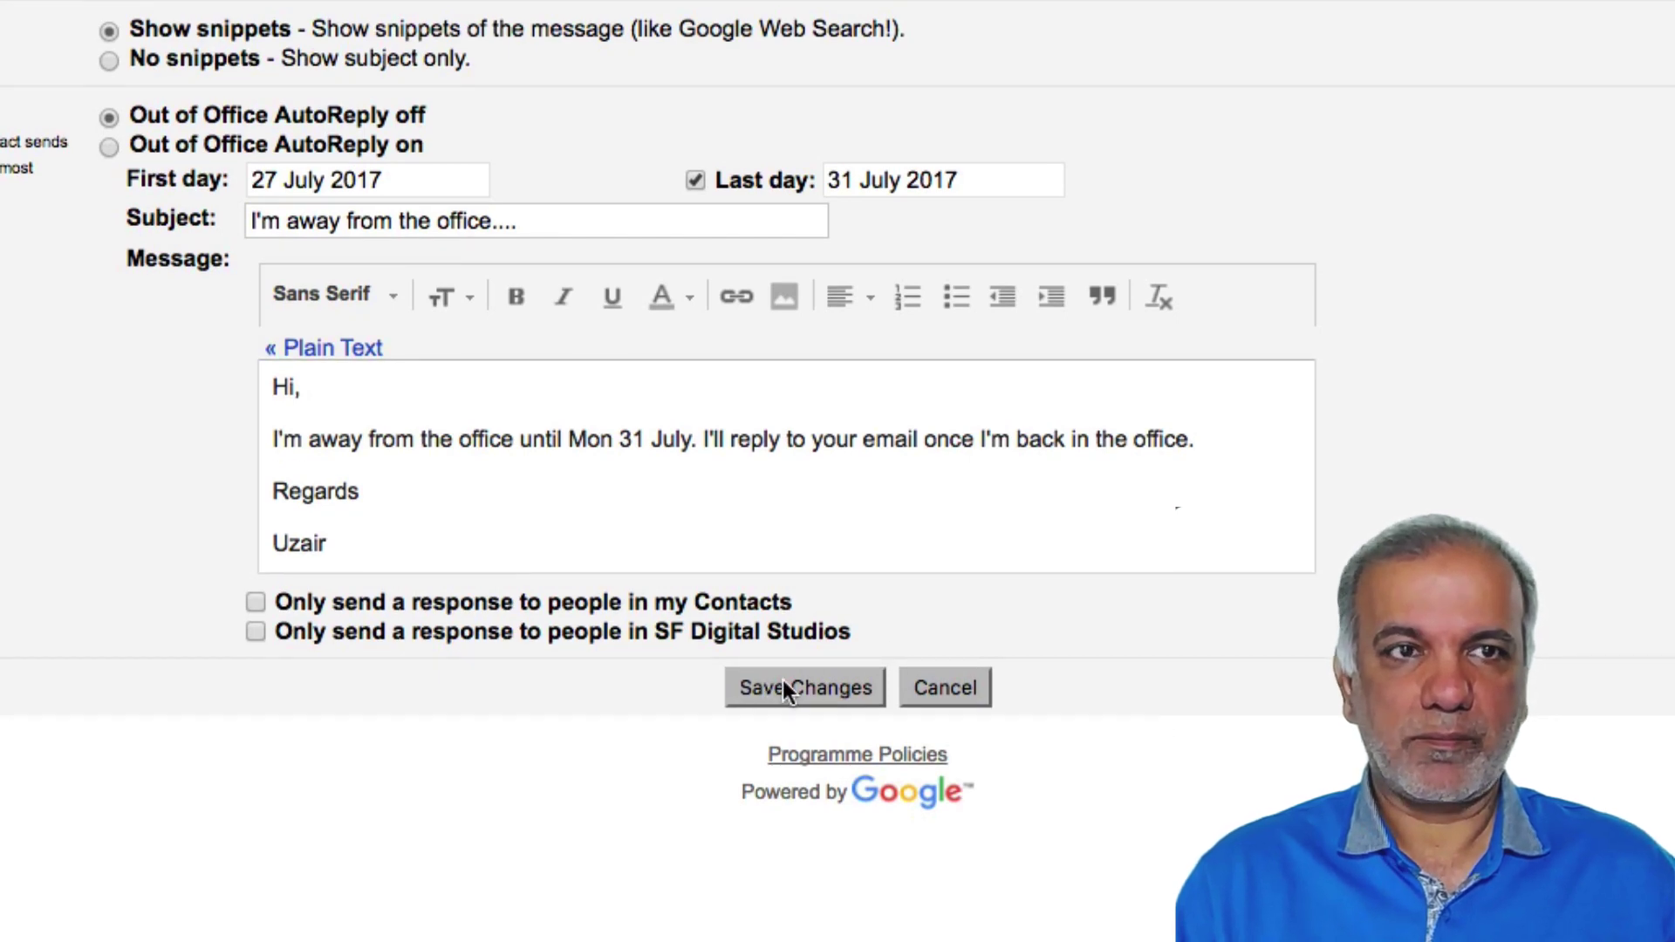
pyautogui.click(783, 684)
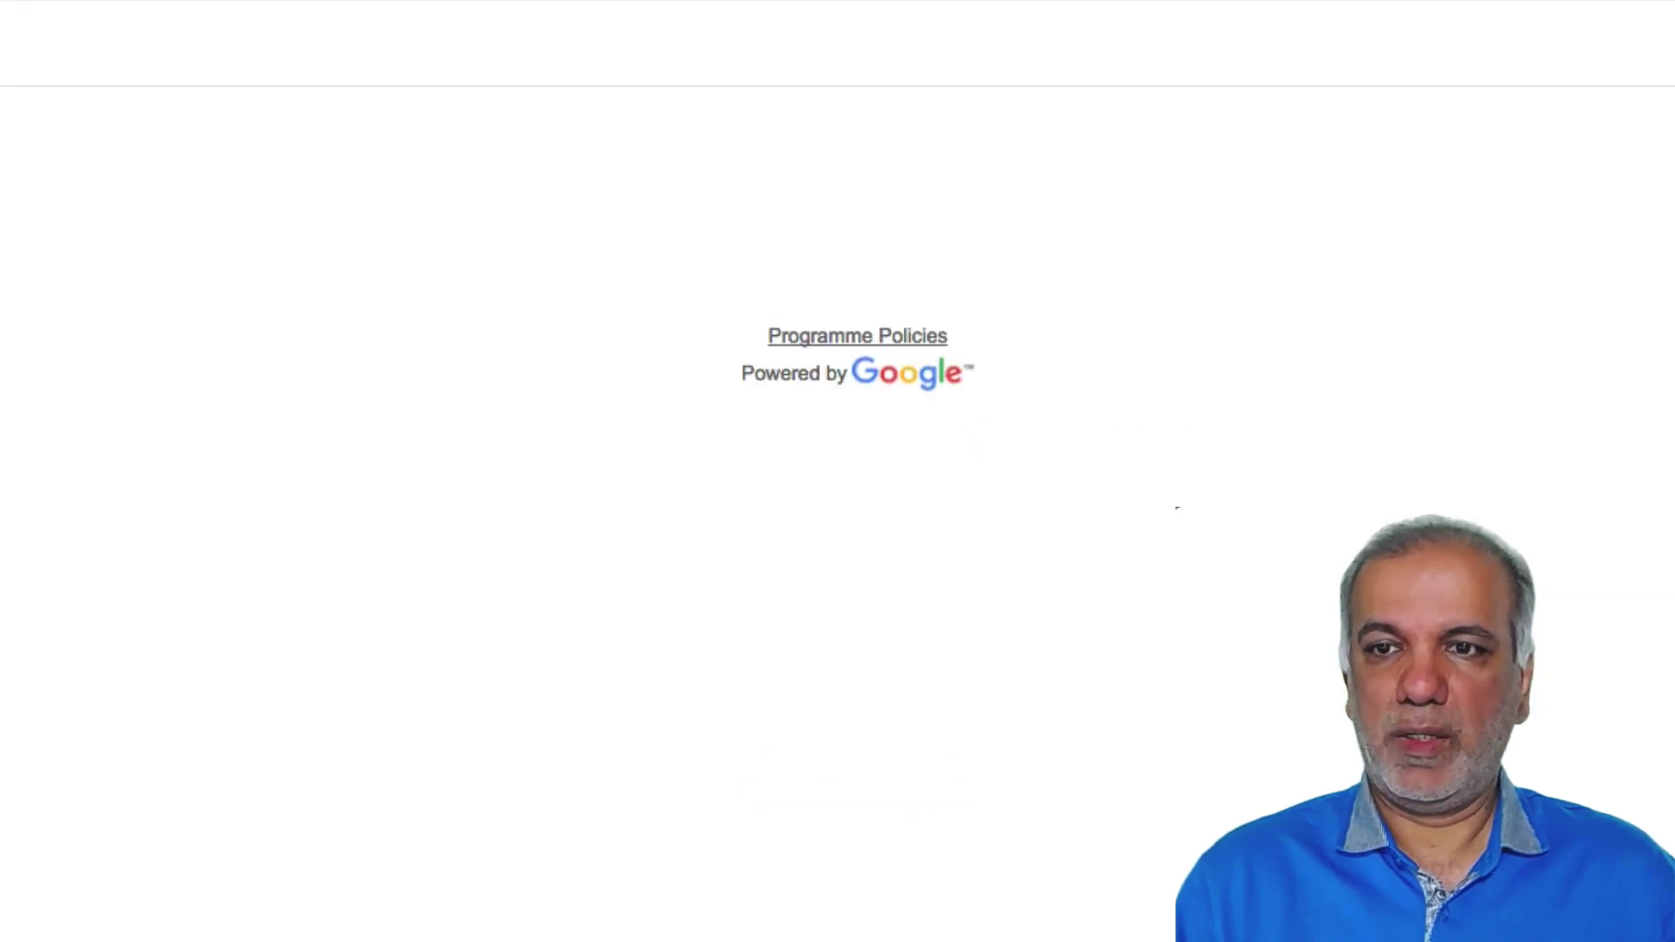
# Step: Compose a new email to the account owner's own info address with the subject "test" and send it
pyautogui.press('c')
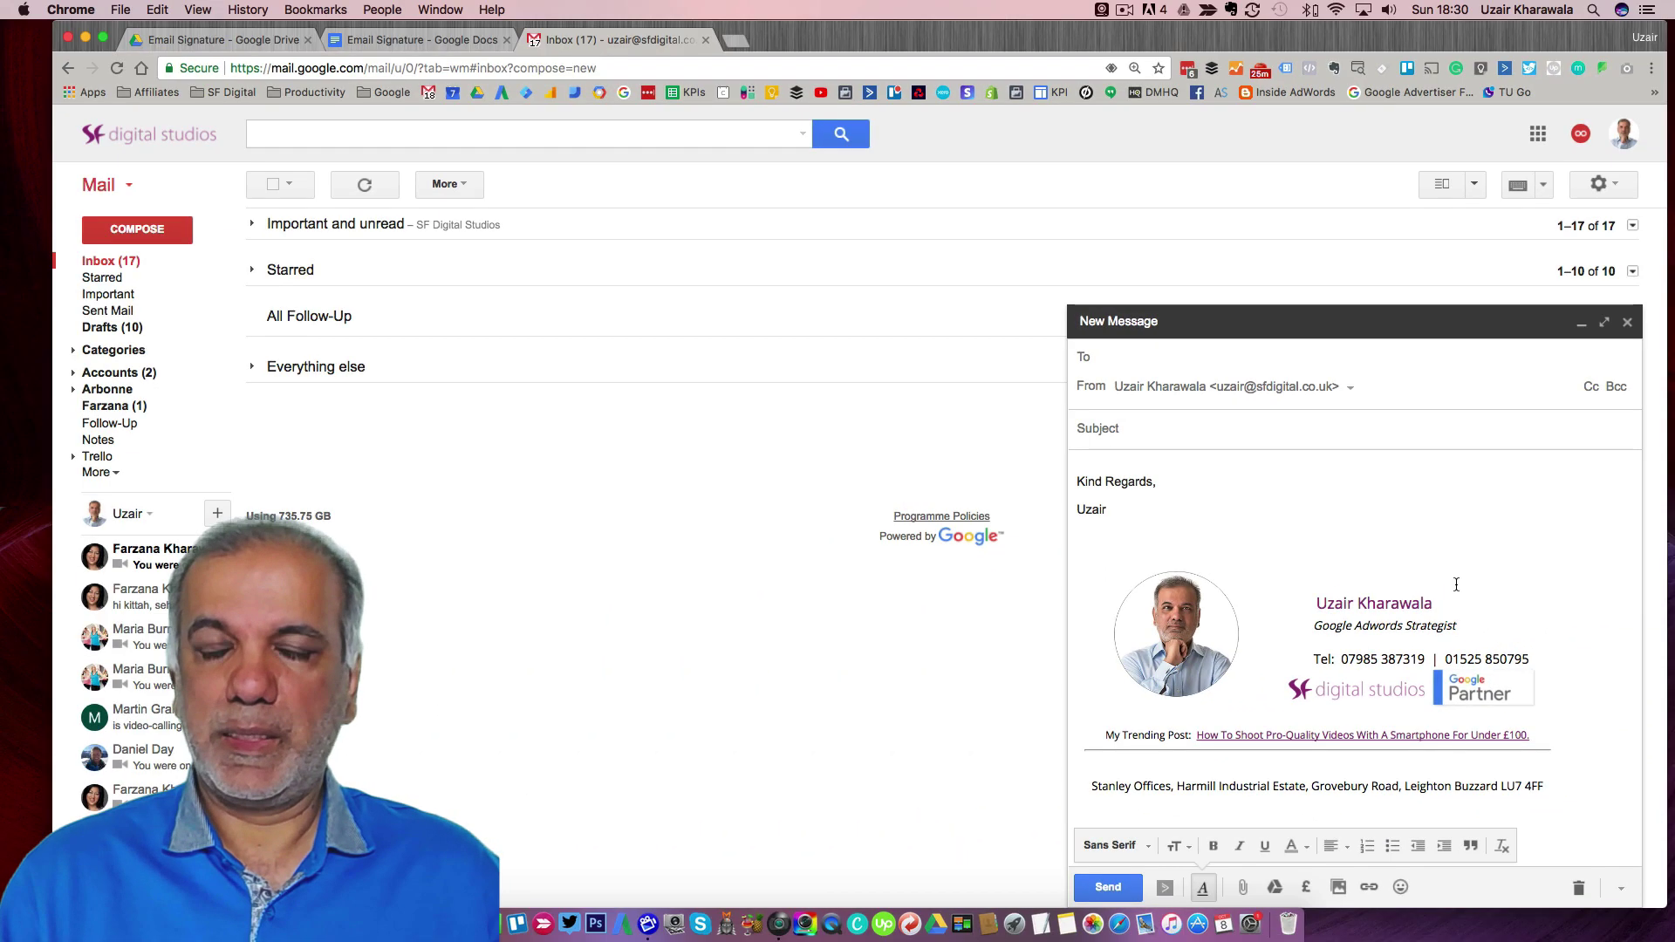
pyautogui.write('inf')
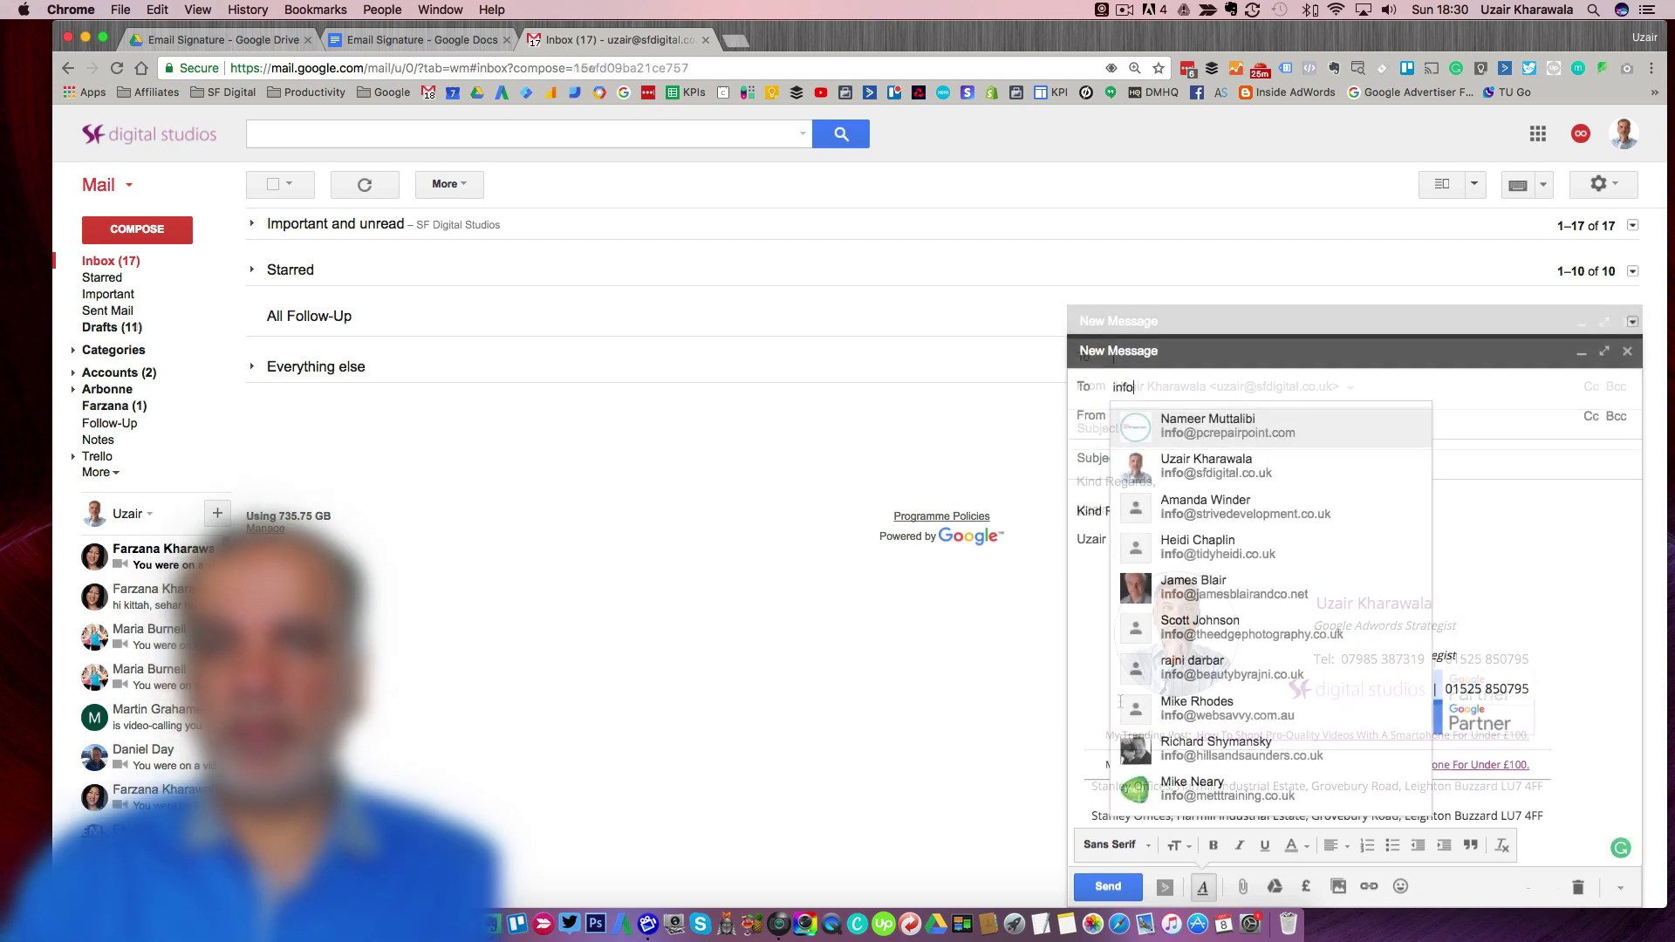
pyautogui.press('BackSpace')
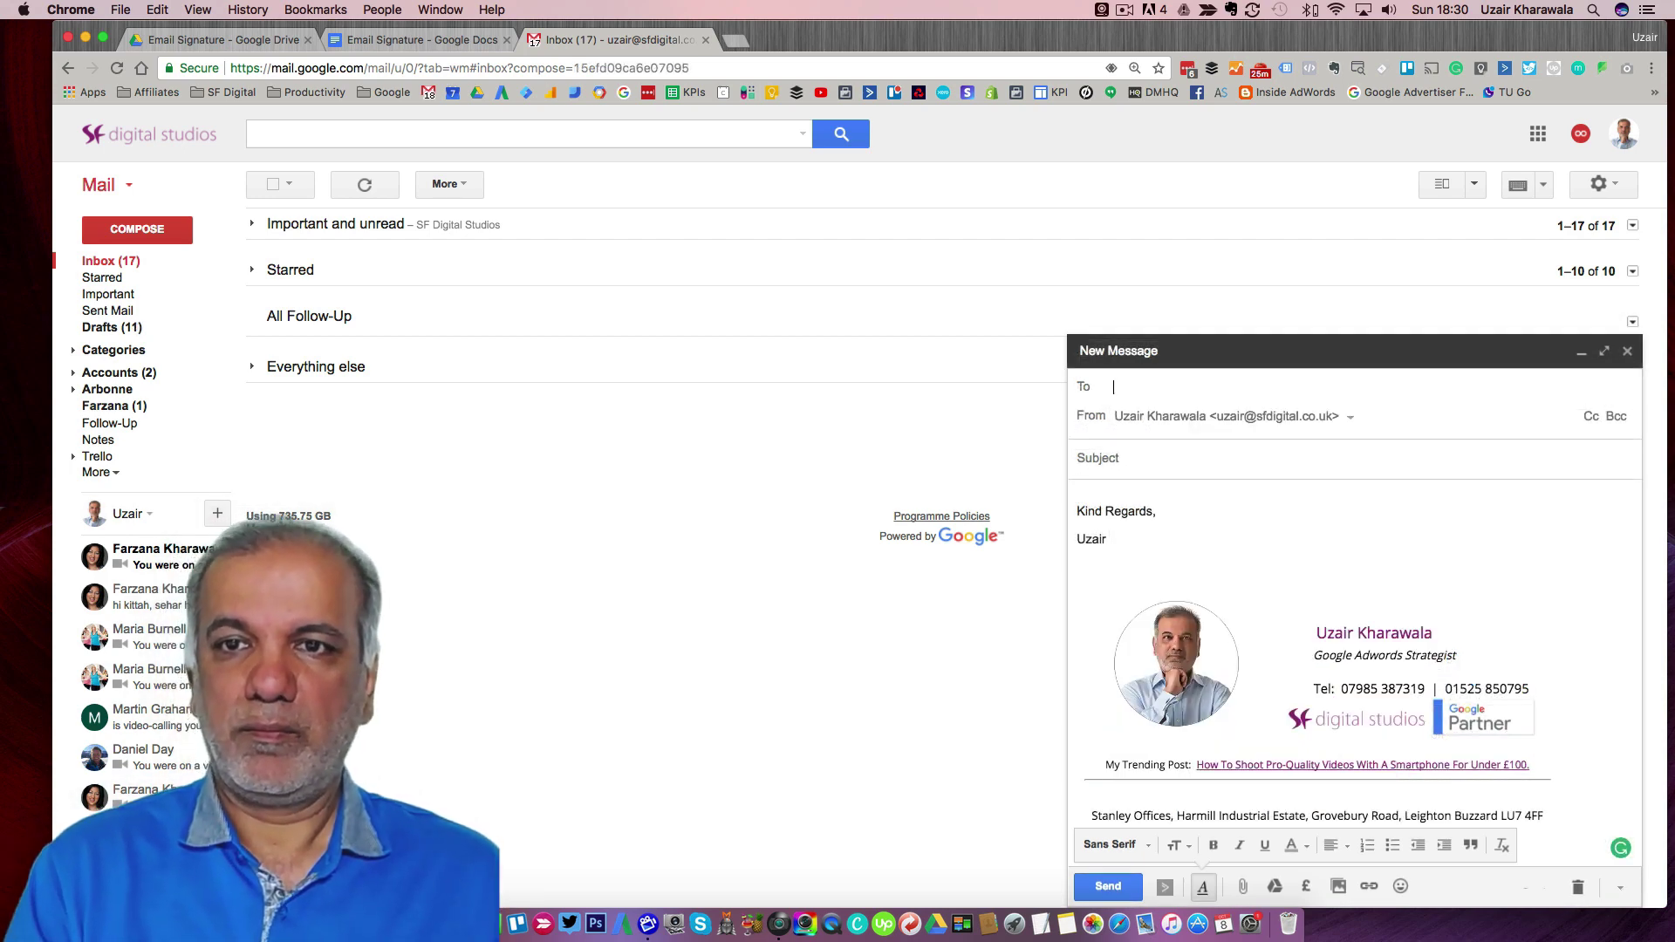
pyautogui.write('uzair')
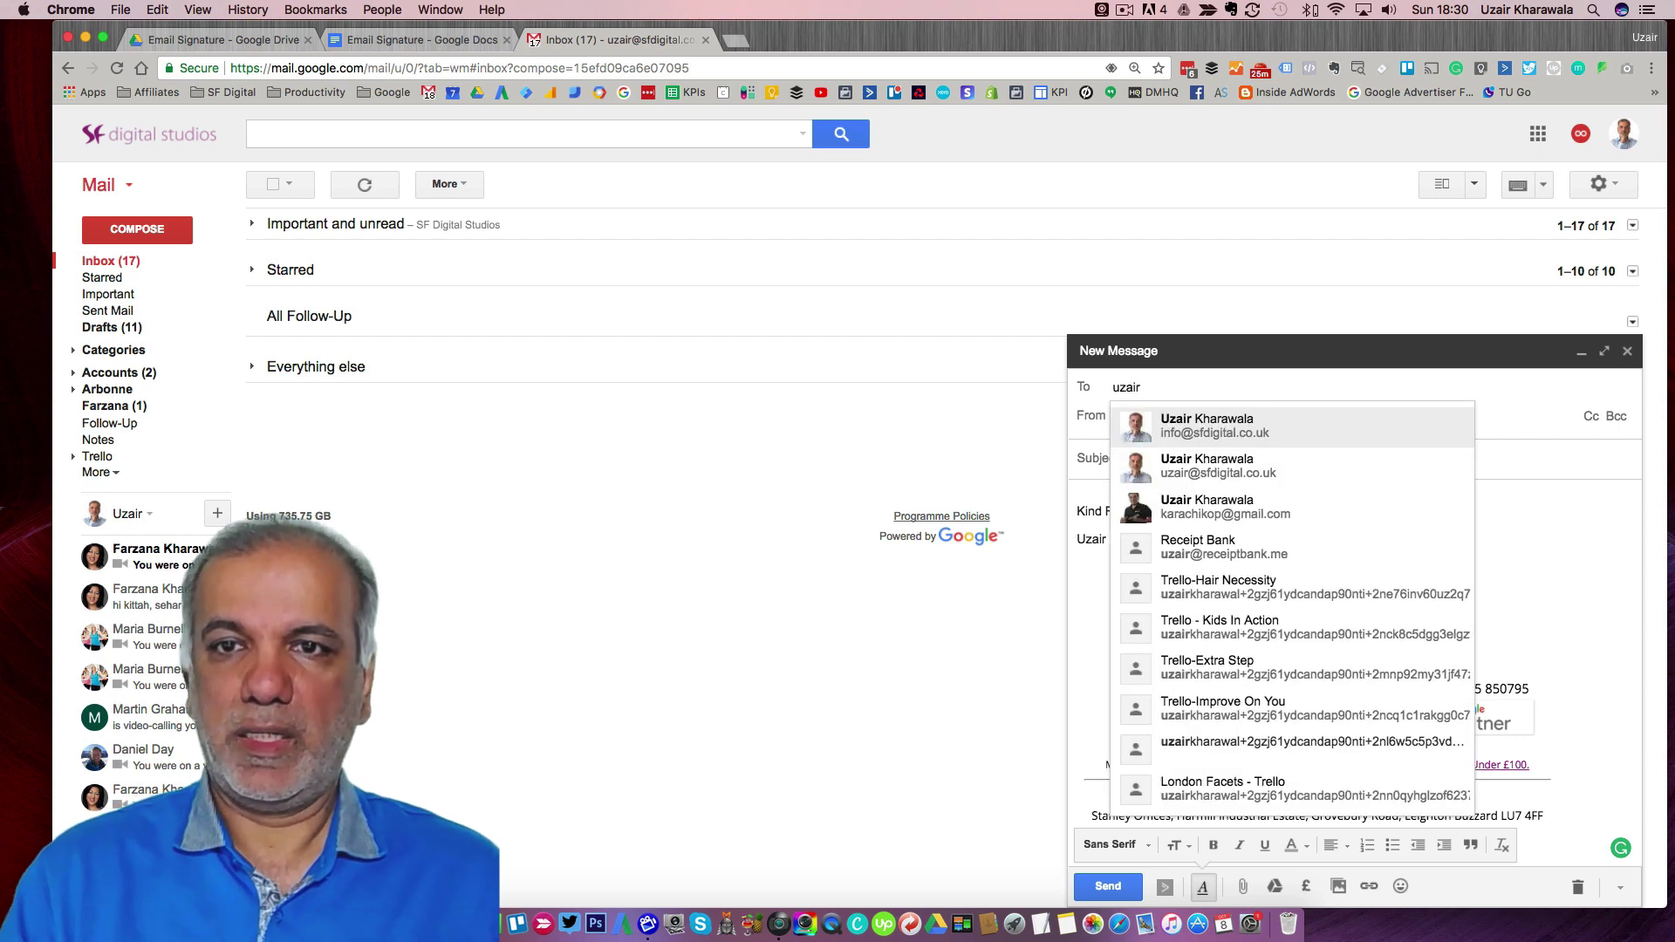
pyautogui.press('Return')
pyautogui.press('Tab')
pyautogui.press('Tab')
pyautogui.write('test')
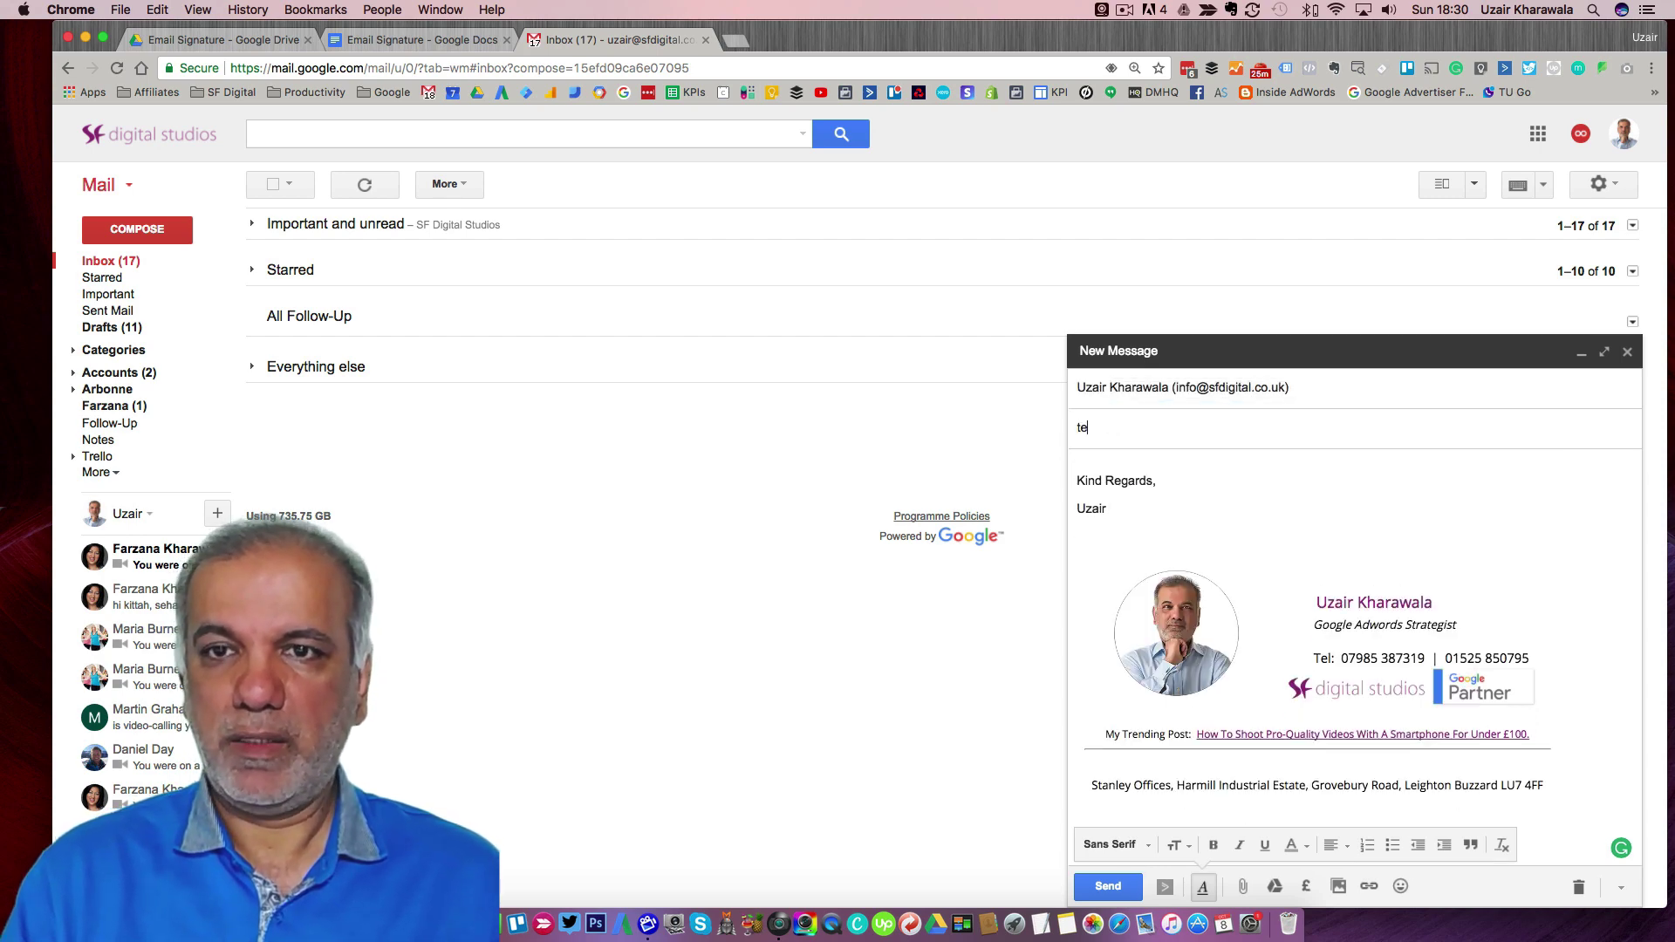
pyautogui.click(1108, 884)
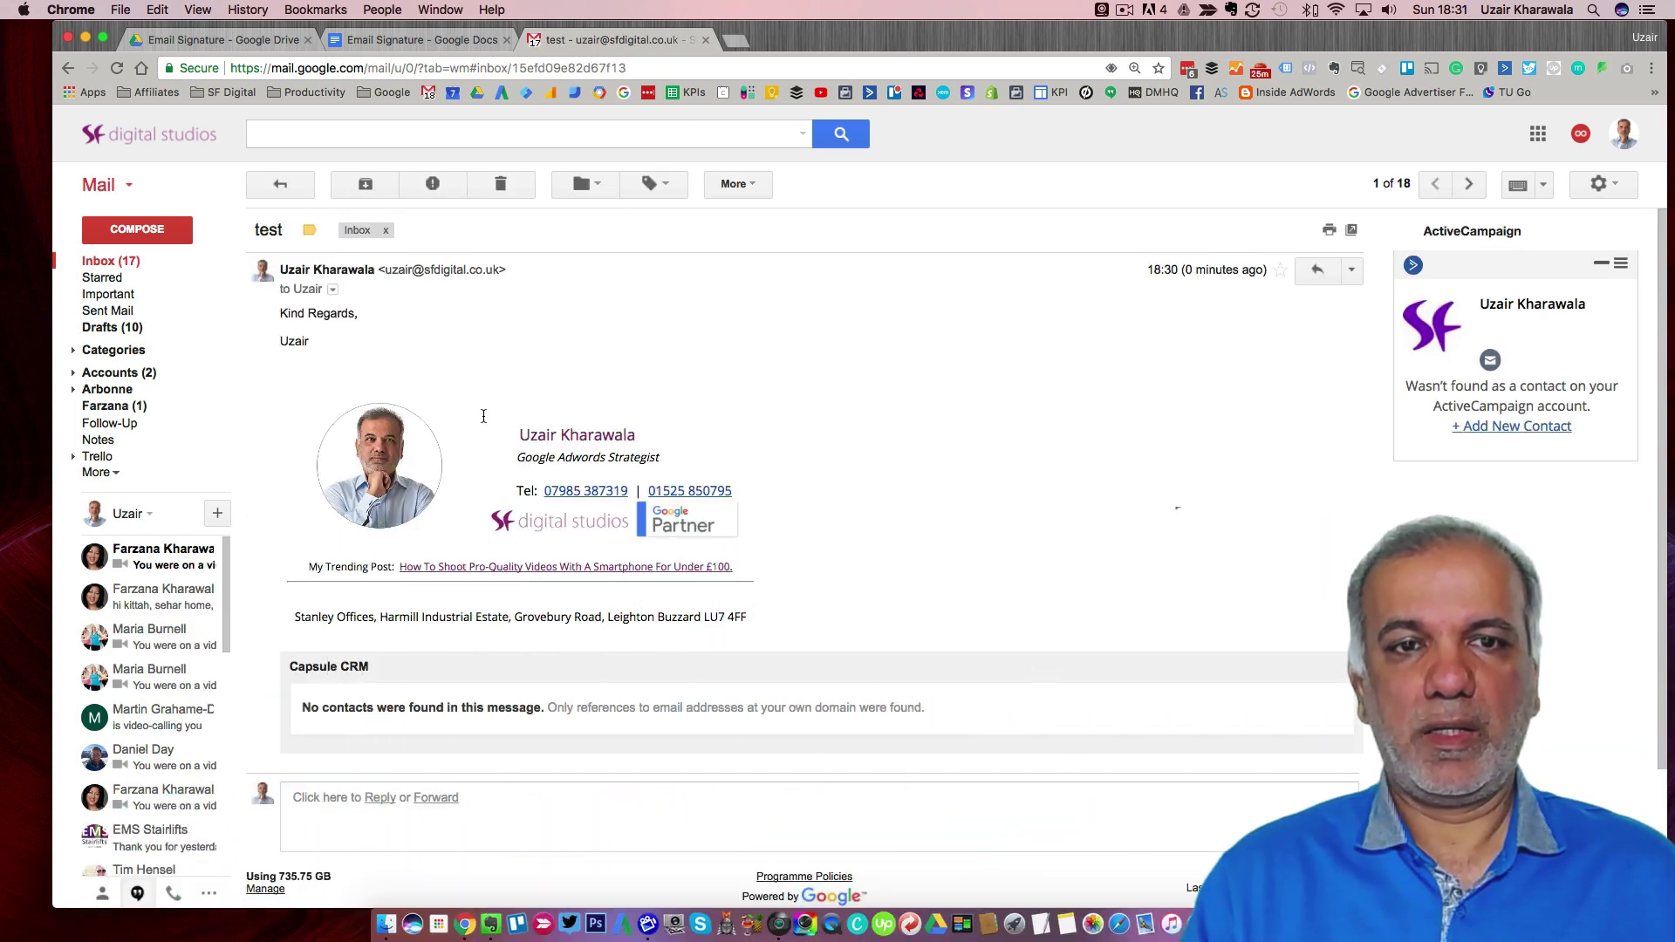
# Step: Check the trending post link and the logo link in the received test email, returning to the email after each
pyautogui.click(478, 569)
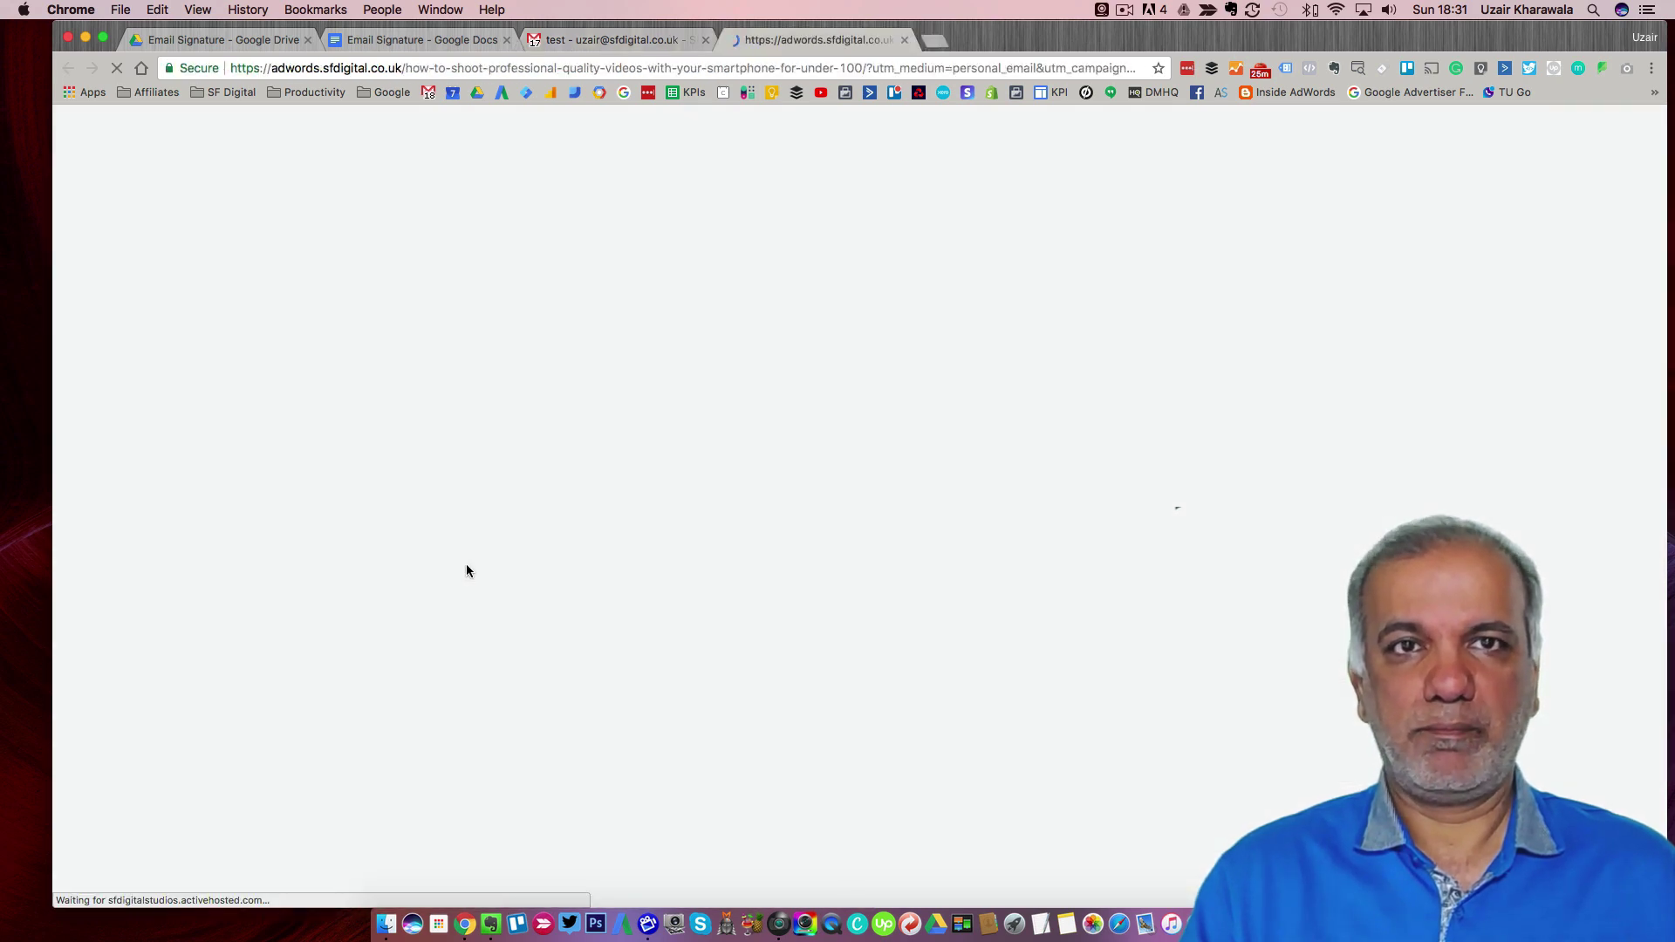
pyautogui.scroll(-5, 866, 436)
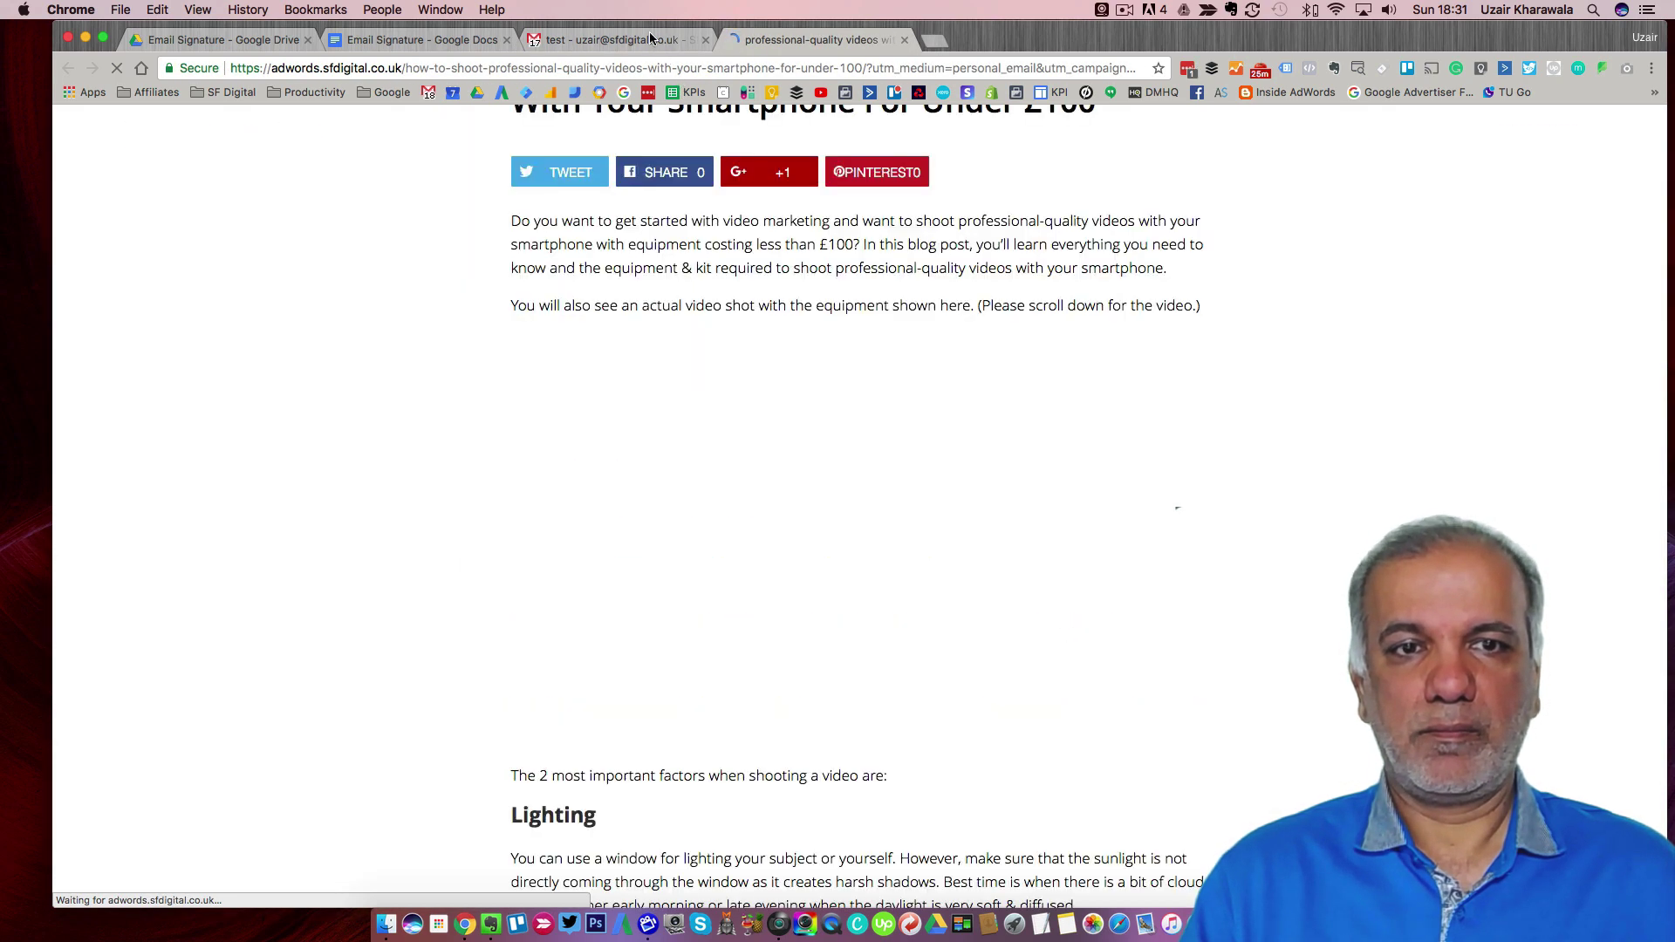
pyautogui.click(650, 37)
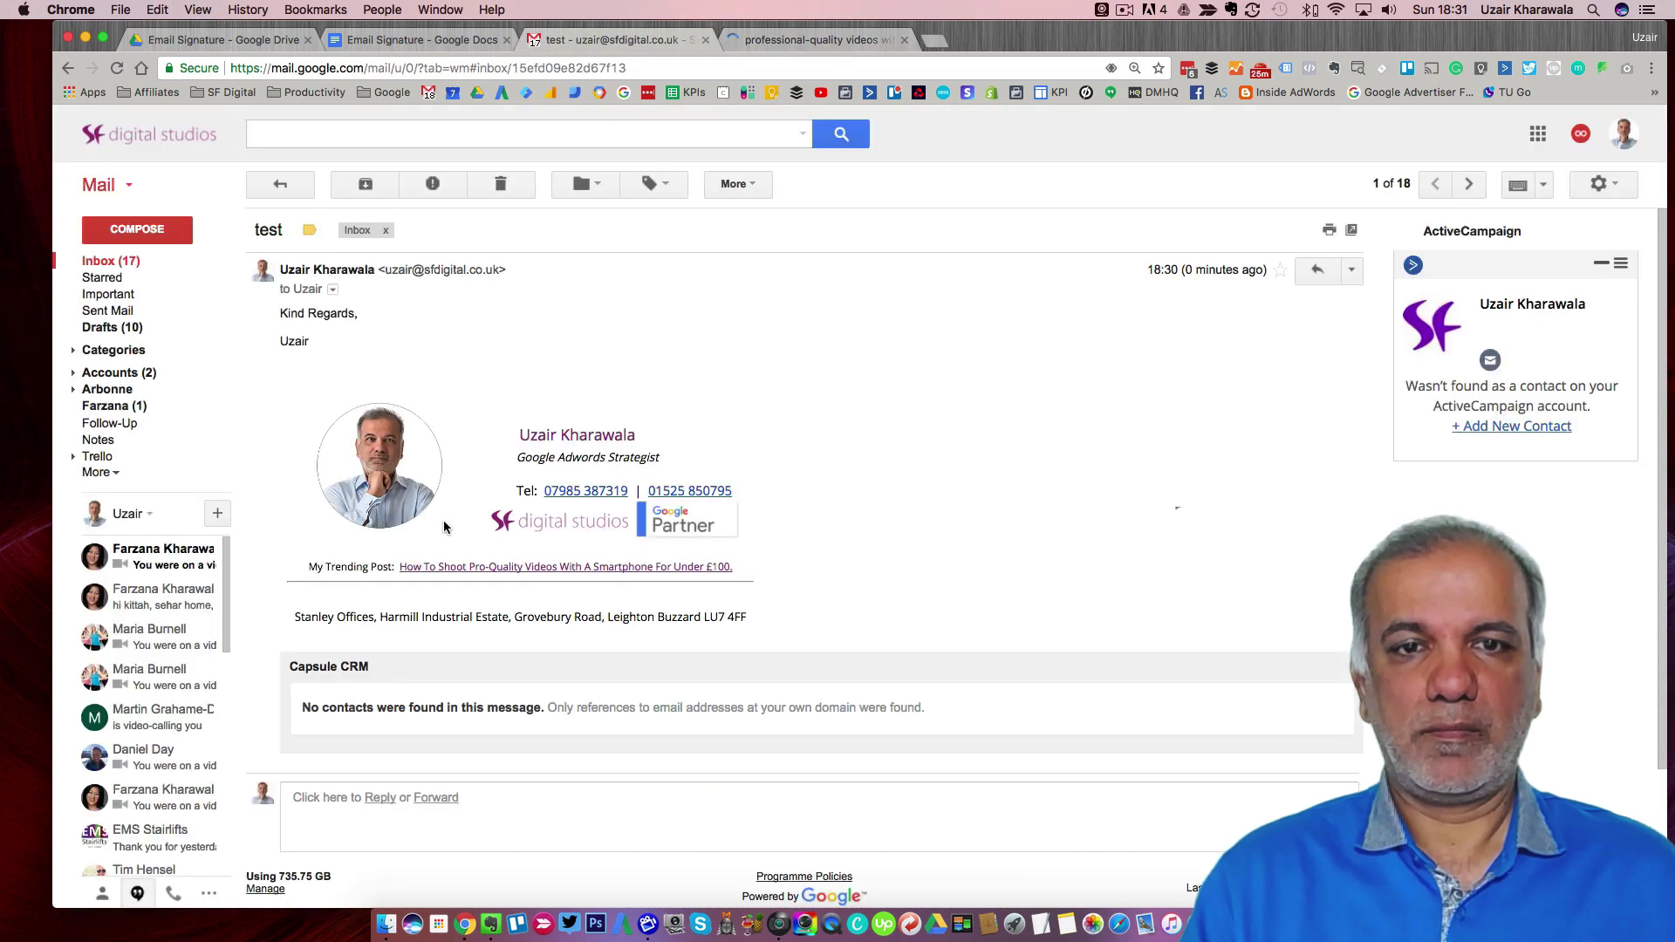
pyautogui.click(643, 537)
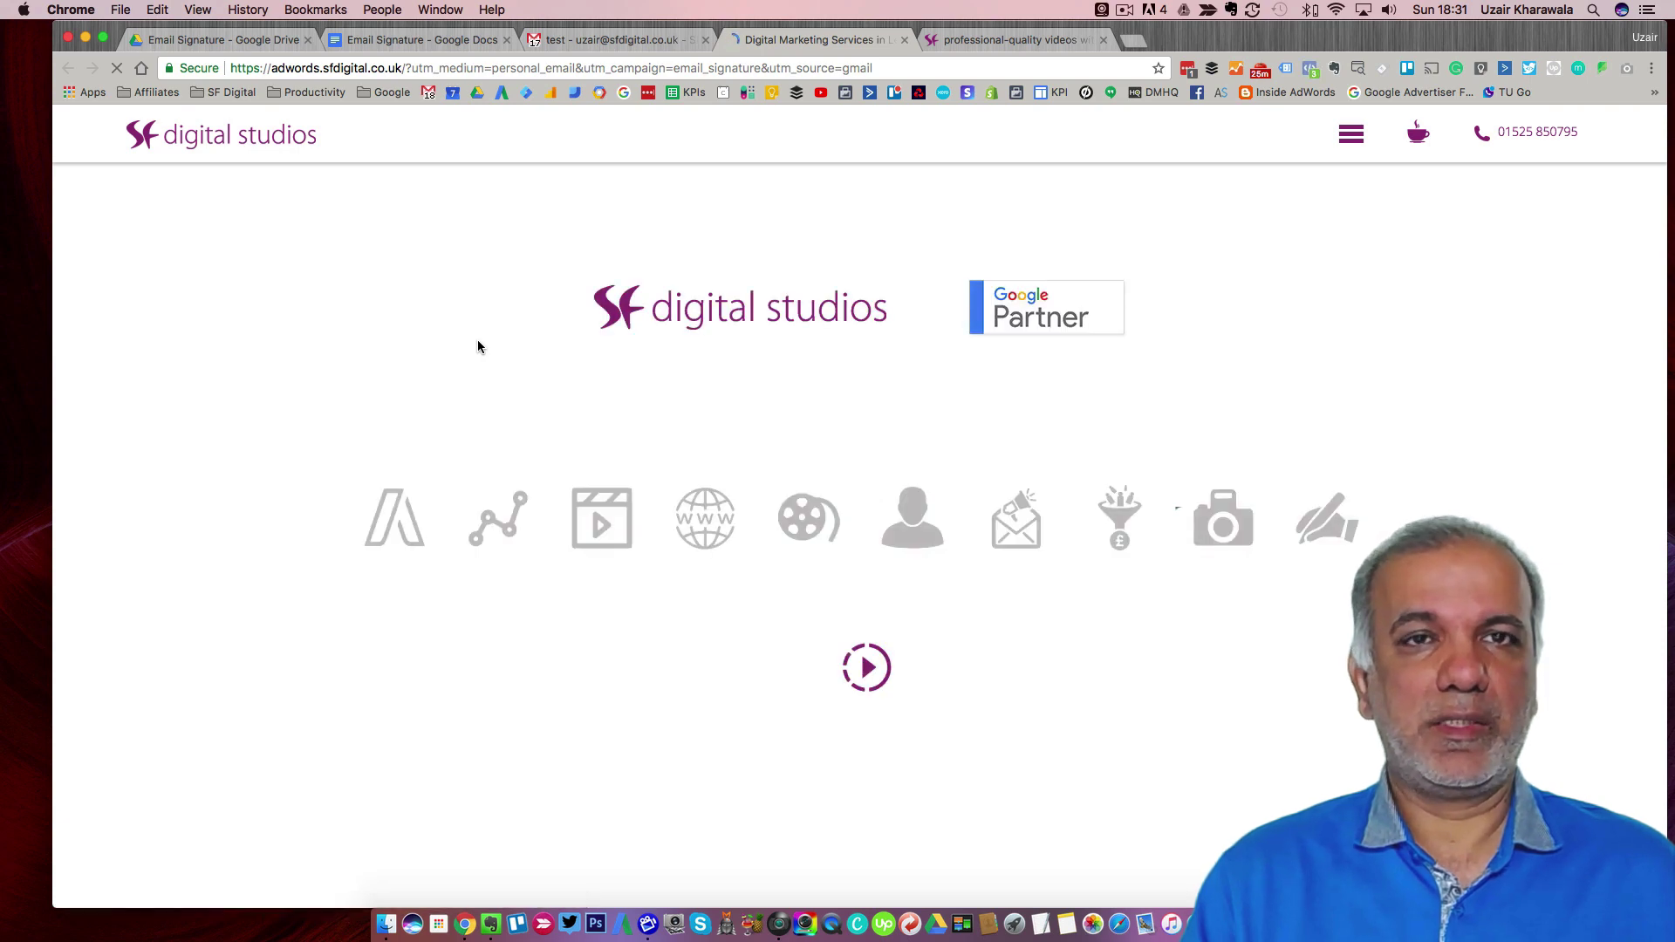
pyautogui.click(616, 41)
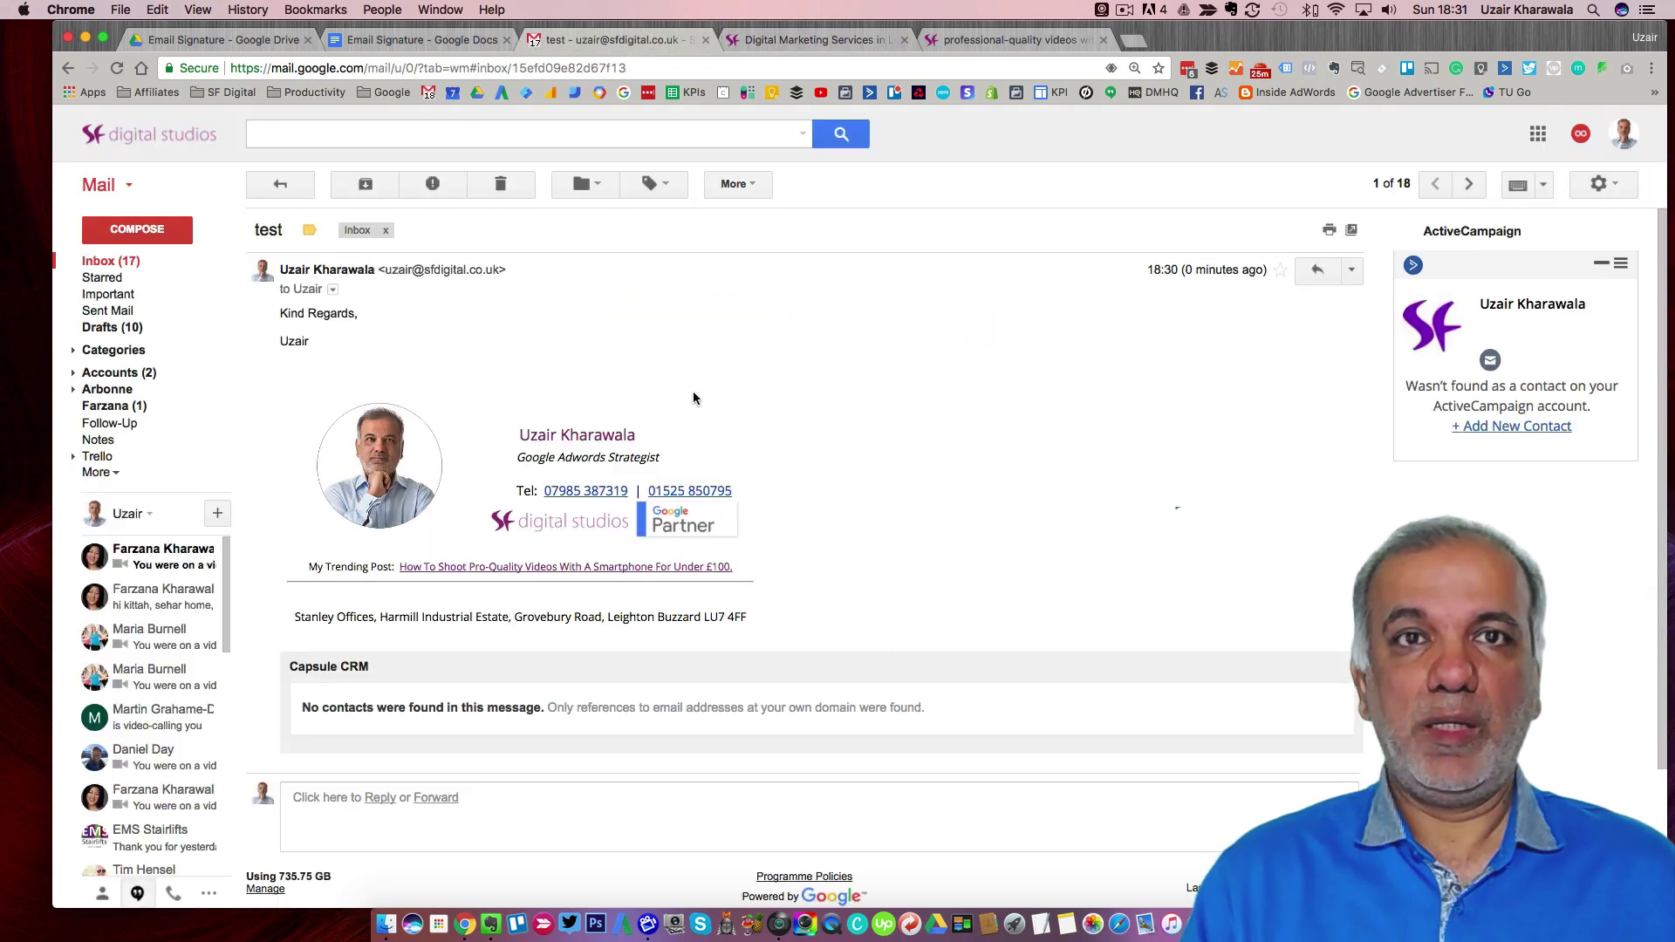